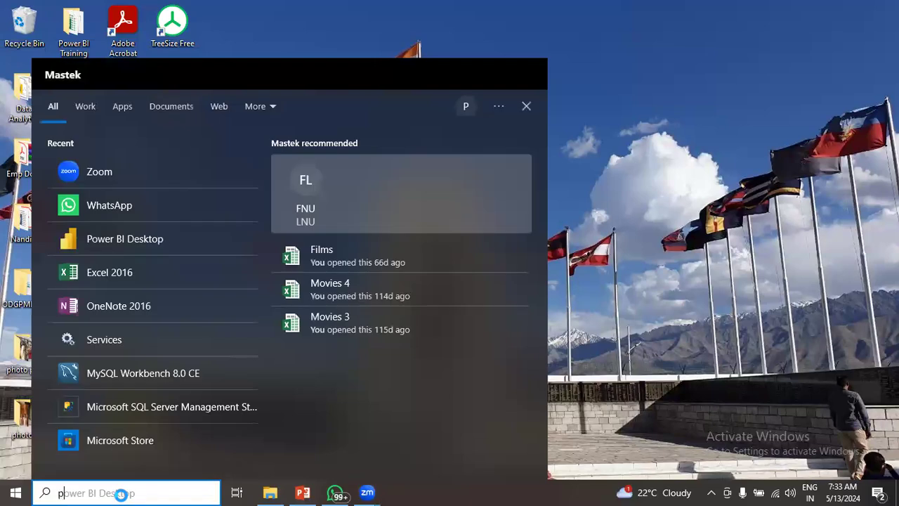
- Launch Power BI Desktop from the taskbar search for 'power BI Desktop'
{"action": "key", "text": "Return"}
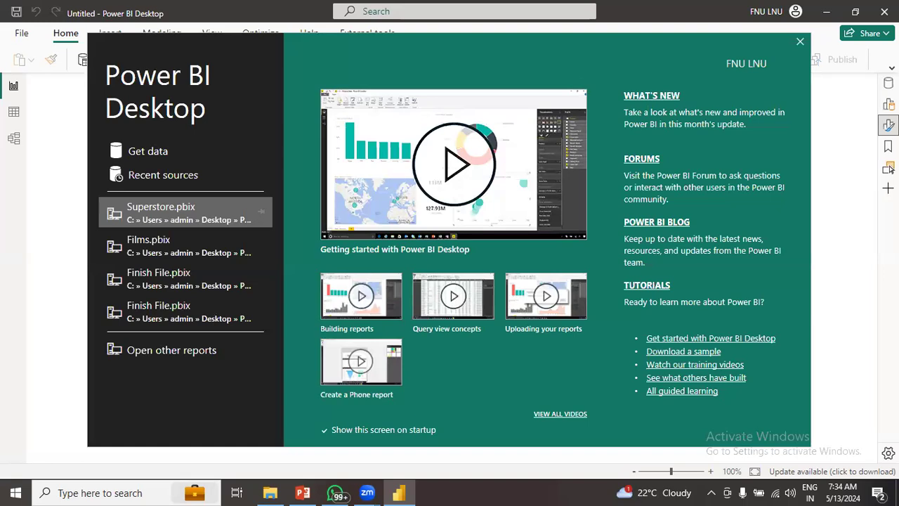
- Close the Power BI Desktop startup screen to reveal the blank report canvas
{"action": "left_click", "coordinate": [800, 41]}
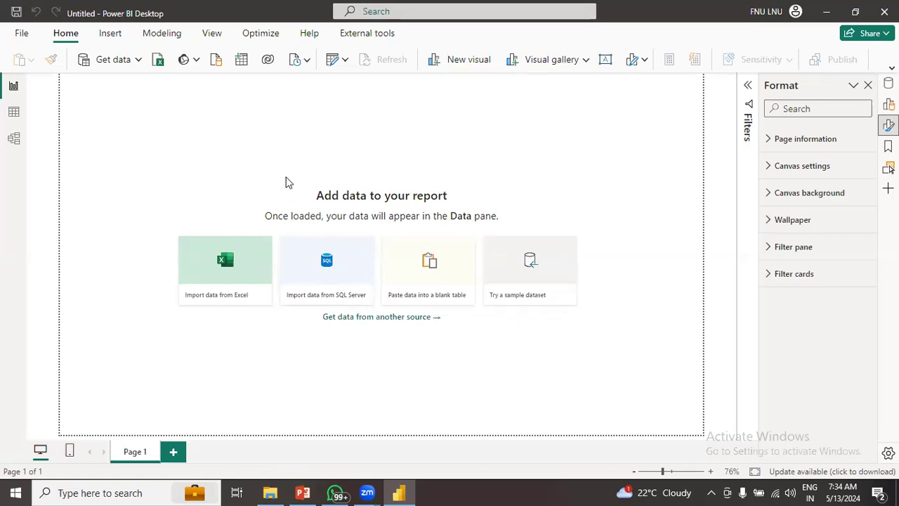
- Set Global Data Load to 'Never detect column types and headers', then view Regional Settings
{"action": "left_click", "coordinate": [21, 33]}
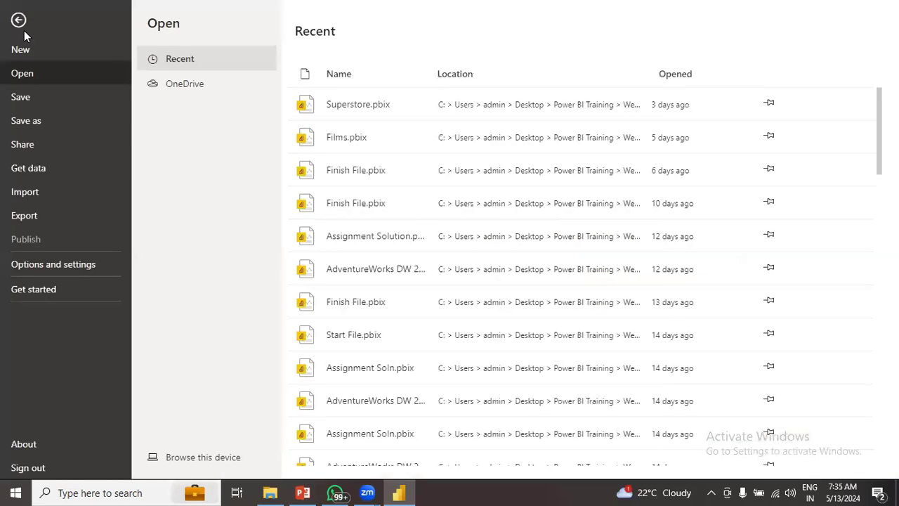
{"action": "left_click", "coordinate": [18, 20]}
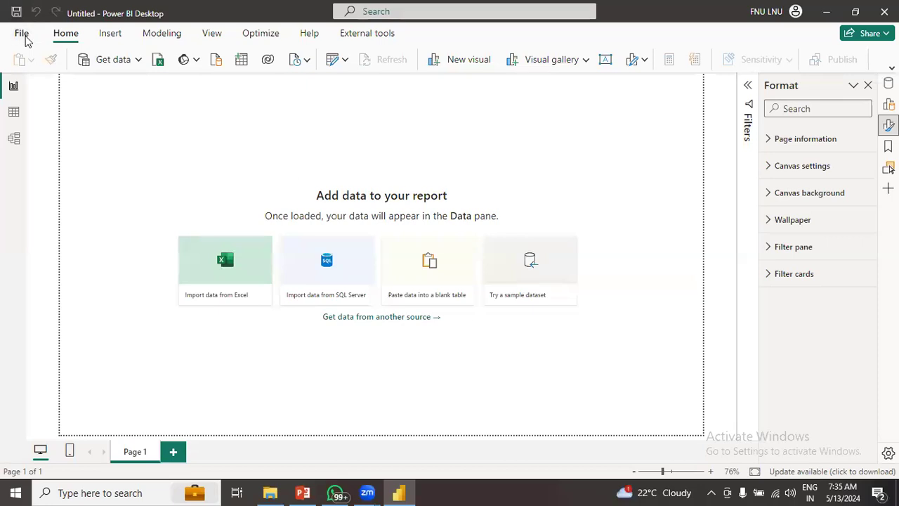
{"action": "left_click", "coordinate": [22, 33]}
{"action": "left_click", "coordinate": [45, 265]}
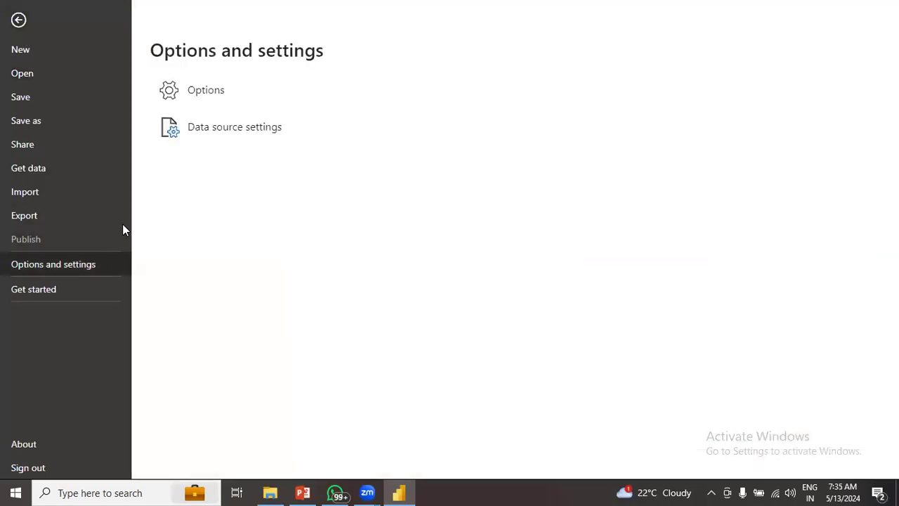
{"action": "left_click", "coordinate": [209, 94]}
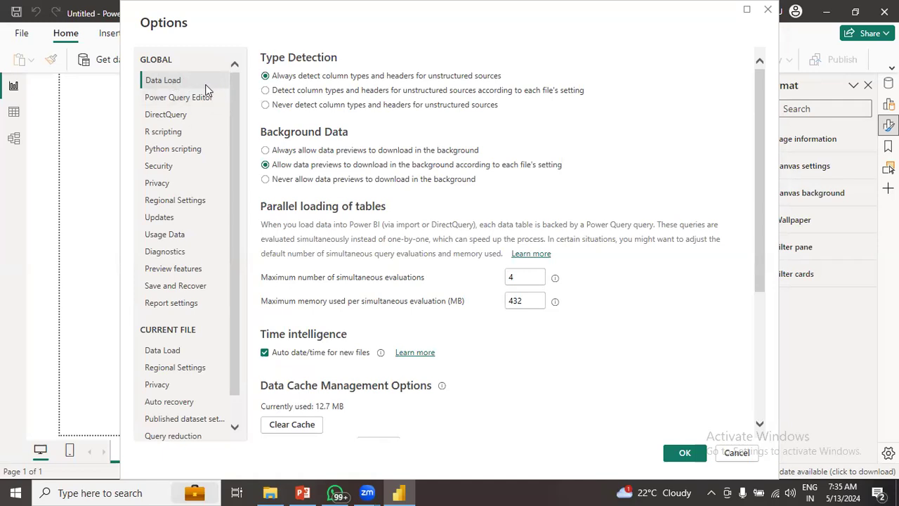
{"action": "left_click", "coordinate": [276, 107]}
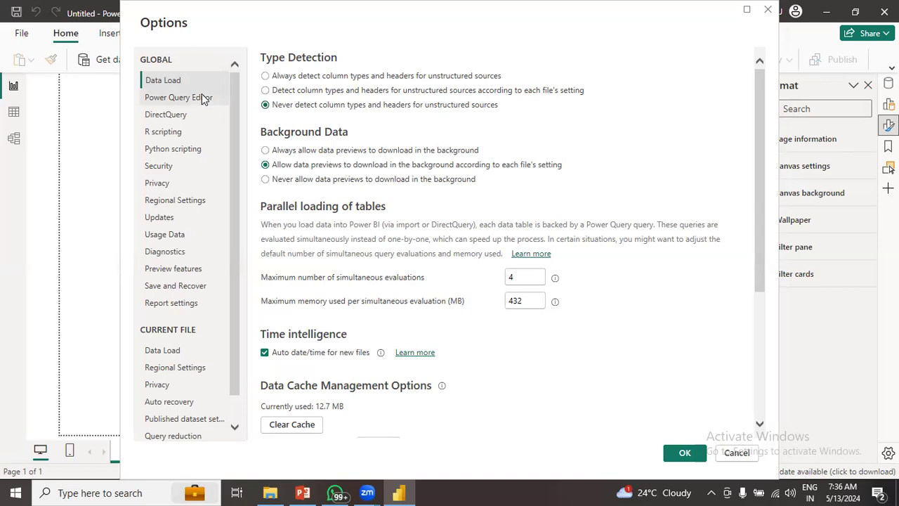
{"action": "left_click", "coordinate": [175, 203]}
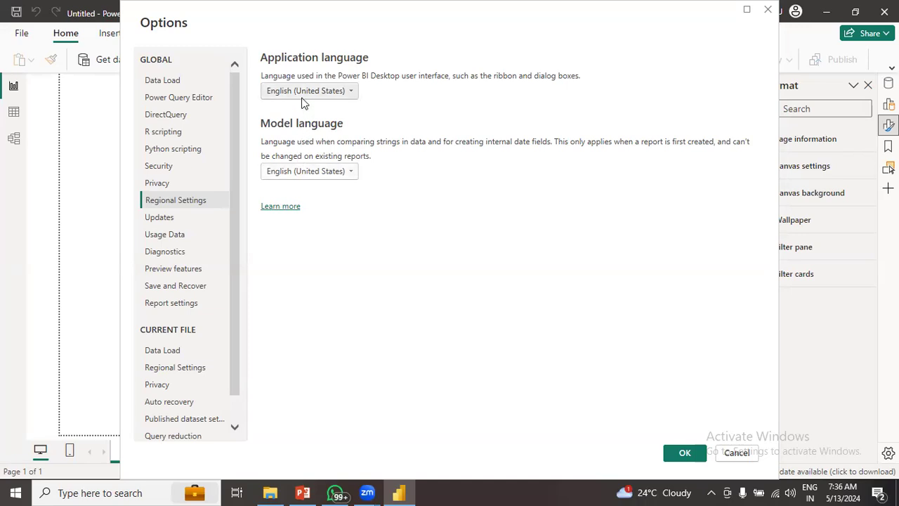
- Uncheck Import relationships and Autodetect new relationships for the current file, then apply with OK
{"action": "left_click", "coordinate": [161, 358]}
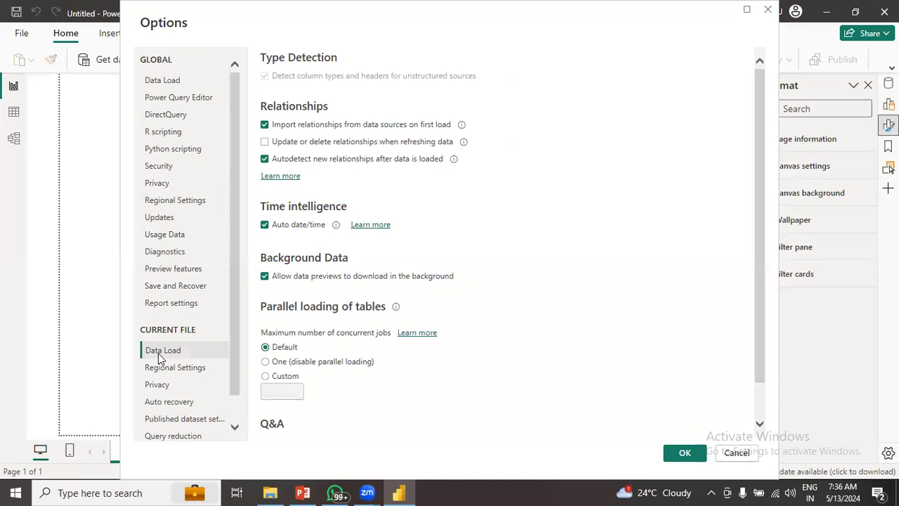
{"action": "left_click", "coordinate": [265, 125]}
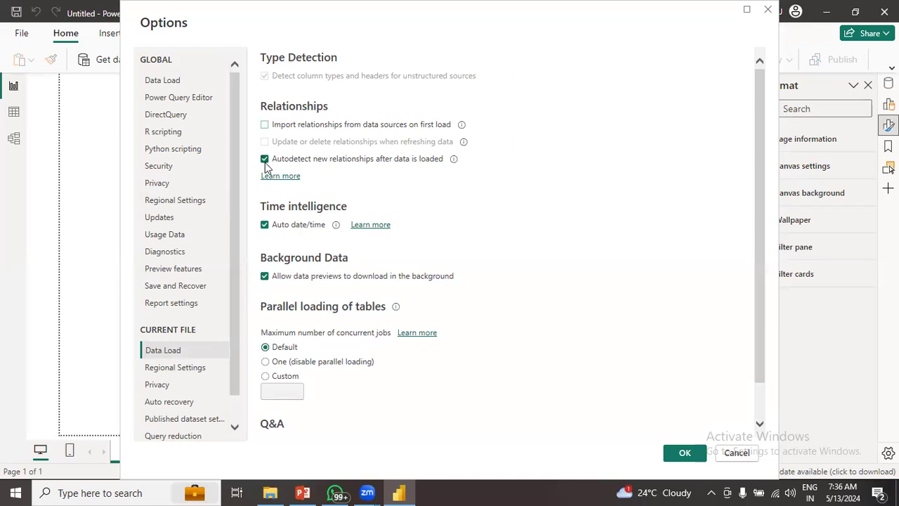
{"action": "left_click", "coordinate": [264, 159]}
{"action": "left_click", "coordinate": [177, 373]}
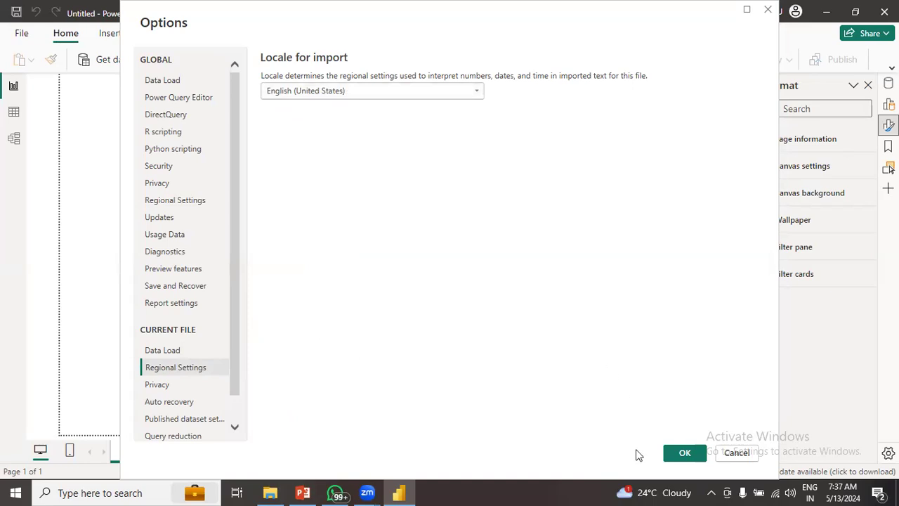
{"action": "left_click", "coordinate": [685, 453]}
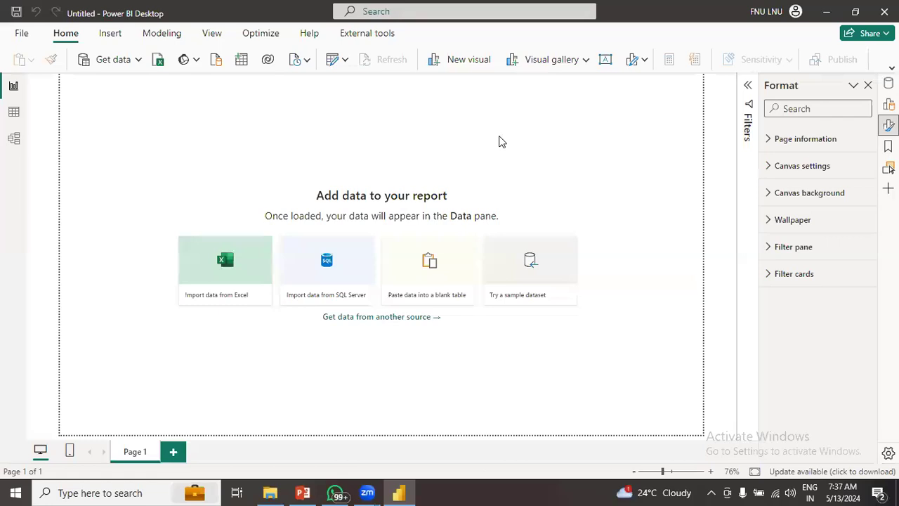
- Start a Text/CSV import and select Orders_2017(un-processed) in the Class 2 > ETL Data folder
{"action": "left_click", "coordinate": [398, 492]}
{"action": "left_click", "coordinate": [400, 453]}
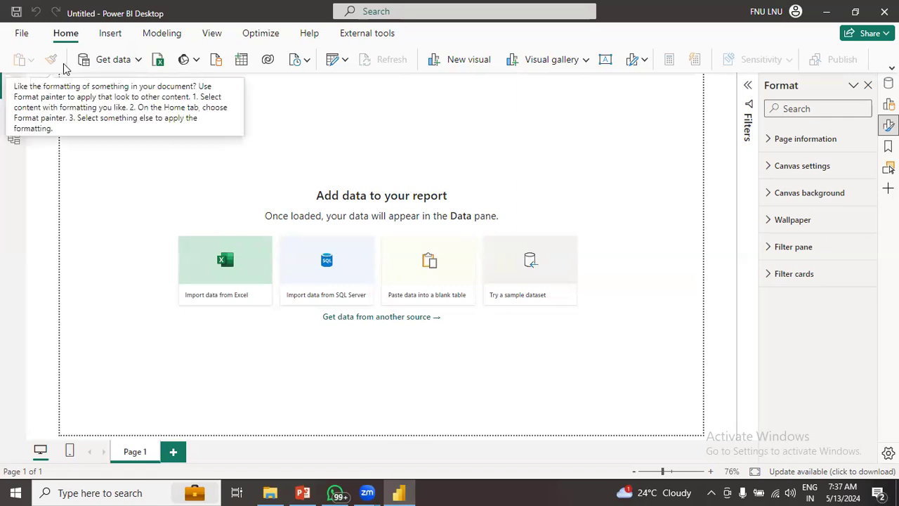
{"action": "left_click", "coordinate": [139, 60]}
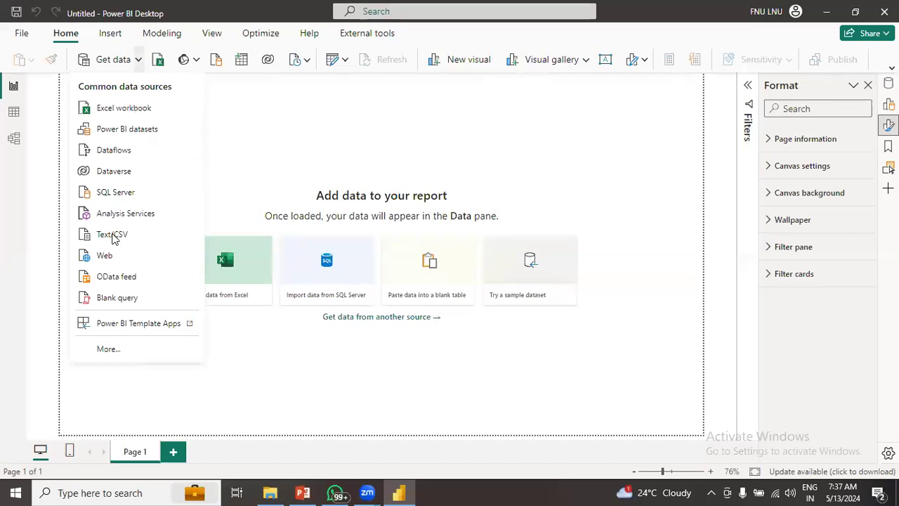
{"action": "left_click", "coordinate": [114, 239]}
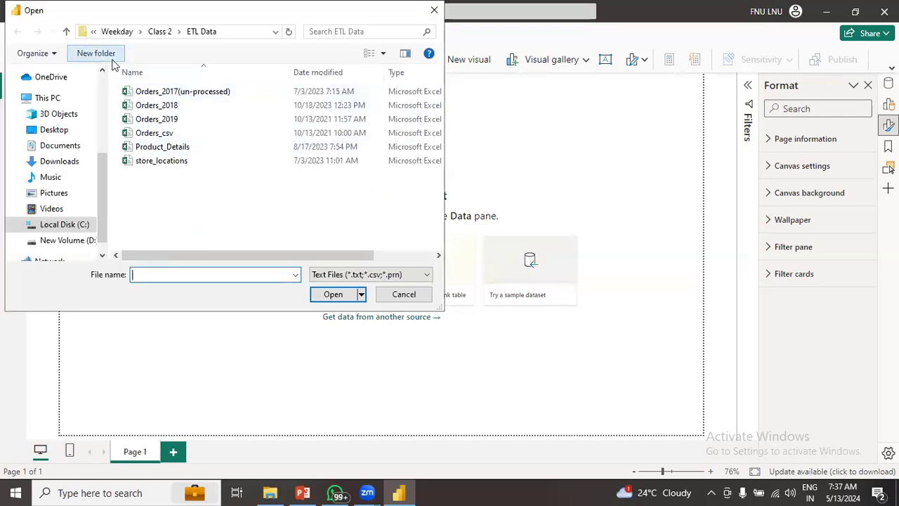
{"action": "left_click", "coordinate": [66, 32]}
{"action": "left_click", "coordinate": [67, 31]}
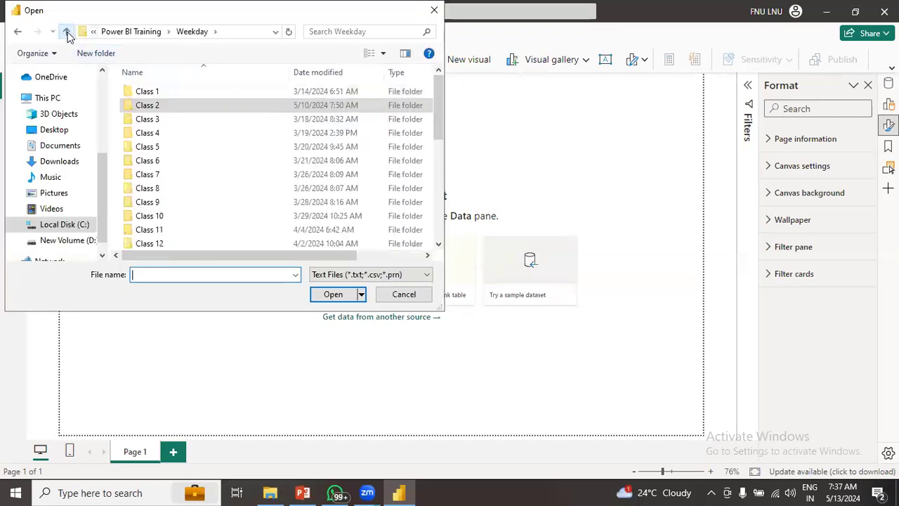
{"action": "double_click", "coordinate": [158, 106]}
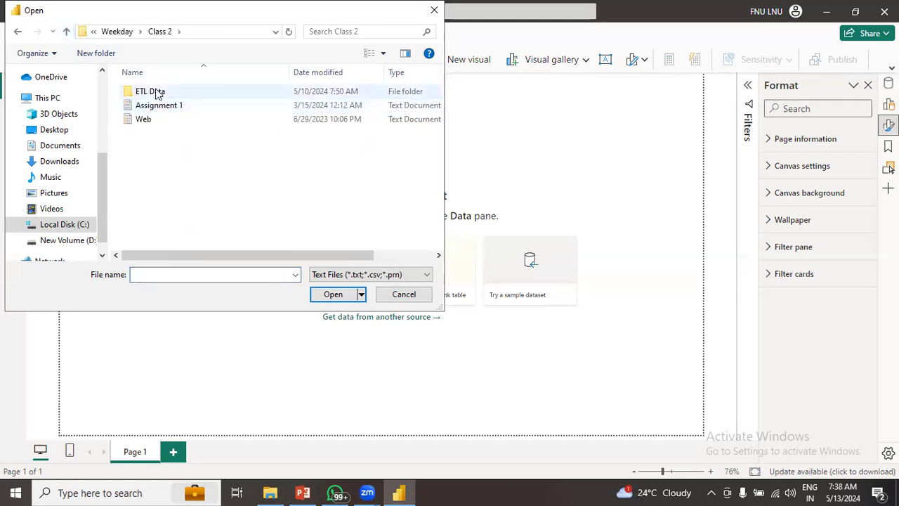
{"action": "double_click", "coordinate": [158, 92]}
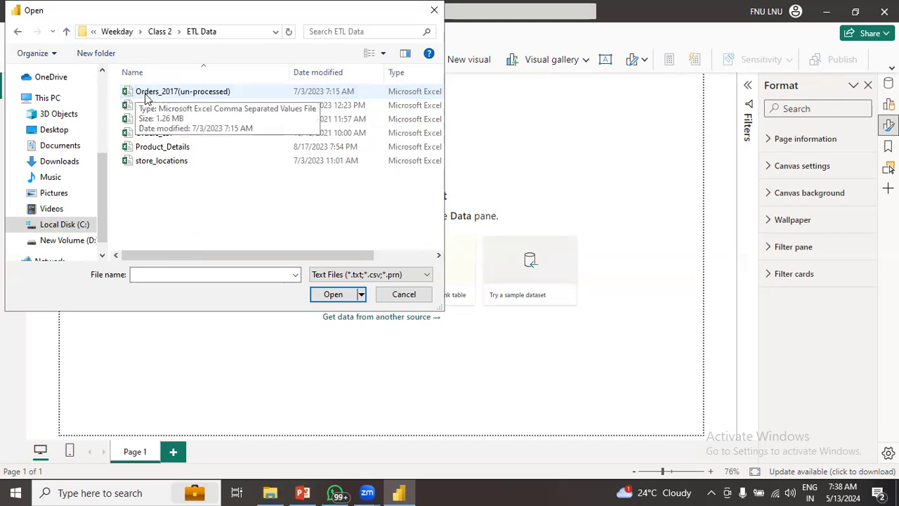
{"action": "left_click", "coordinate": [158, 92]}
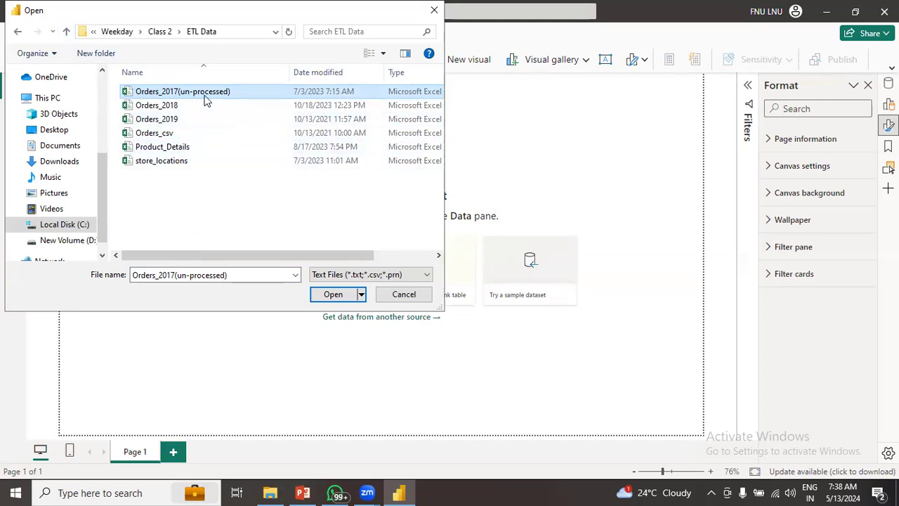
- Open Orders_2017(un-processed).csv and keep data type detection based on the first 200 rows
{"action": "left_click", "coordinate": [333, 296]}
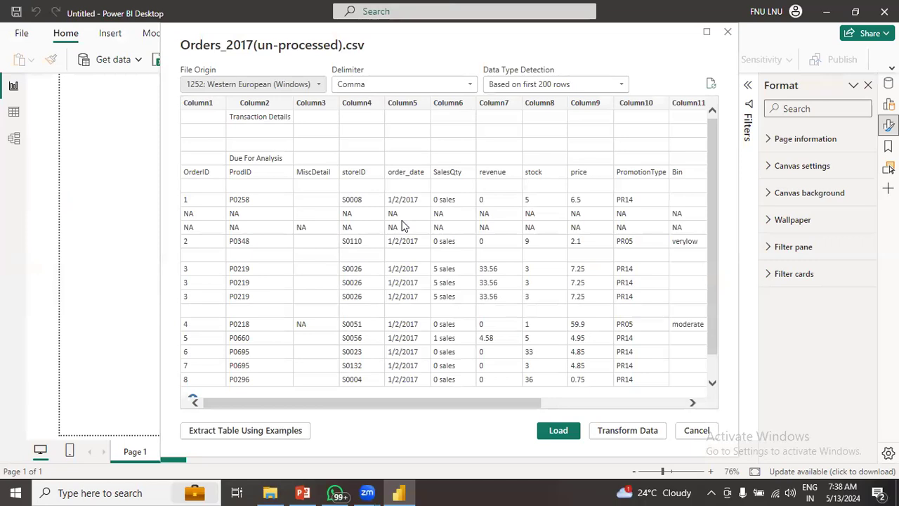
{"action": "left_click_drag", "start_coordinate": [514, 403], "coordinate": [408, 413]}
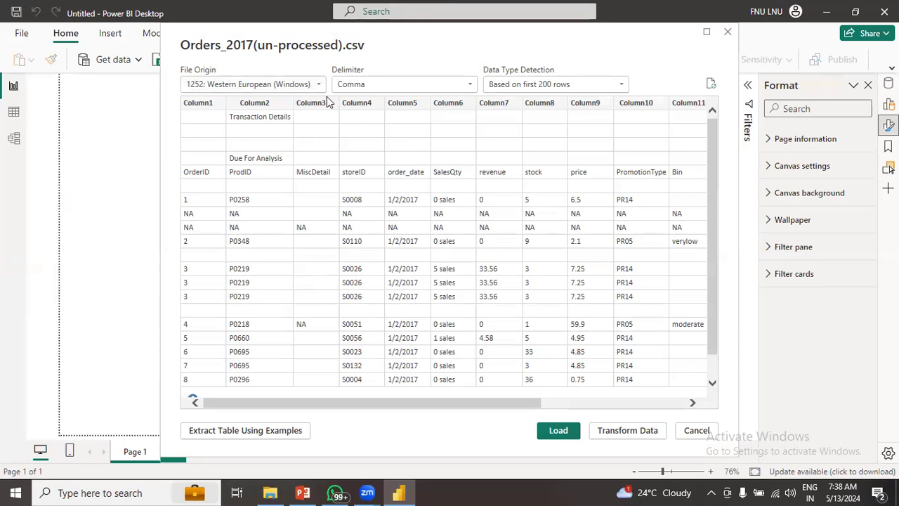
{"action": "left_click", "coordinate": [573, 90]}
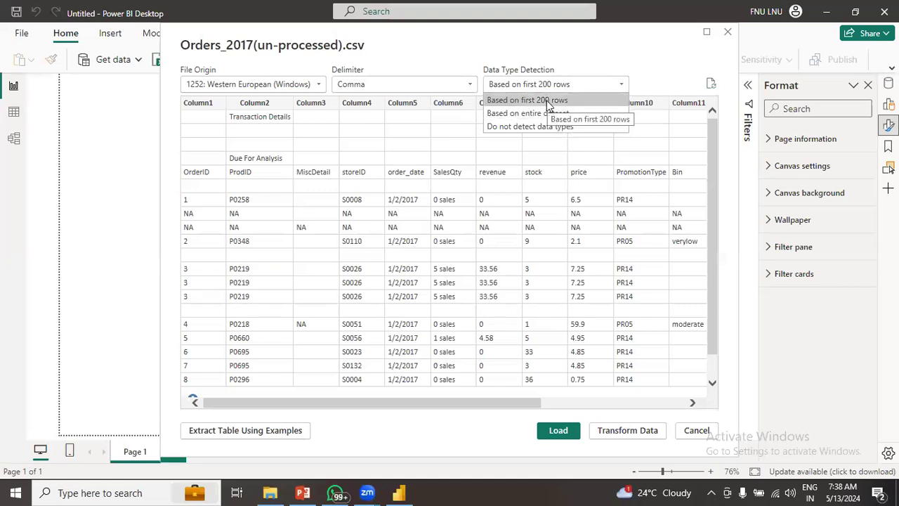
{"action": "left_click", "coordinate": [635, 63]}
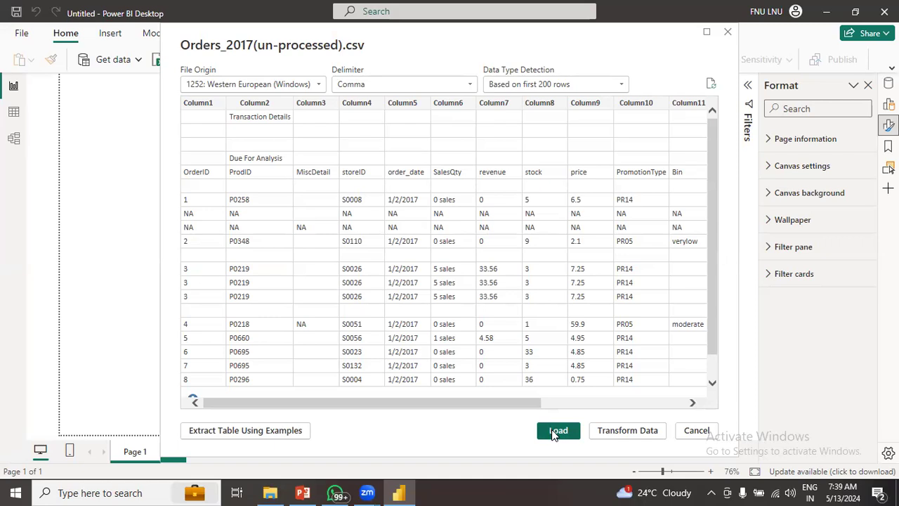
- Load the CSV preview into Power Query Editor with Transform Data
{"action": "left_click", "coordinate": [628, 431]}
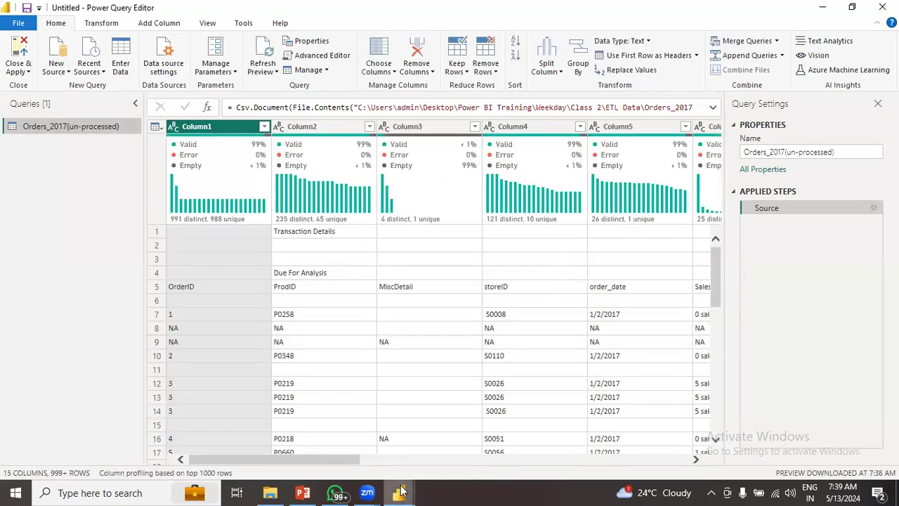
{"action": "mouse_move", "coordinate": [400, 491]}
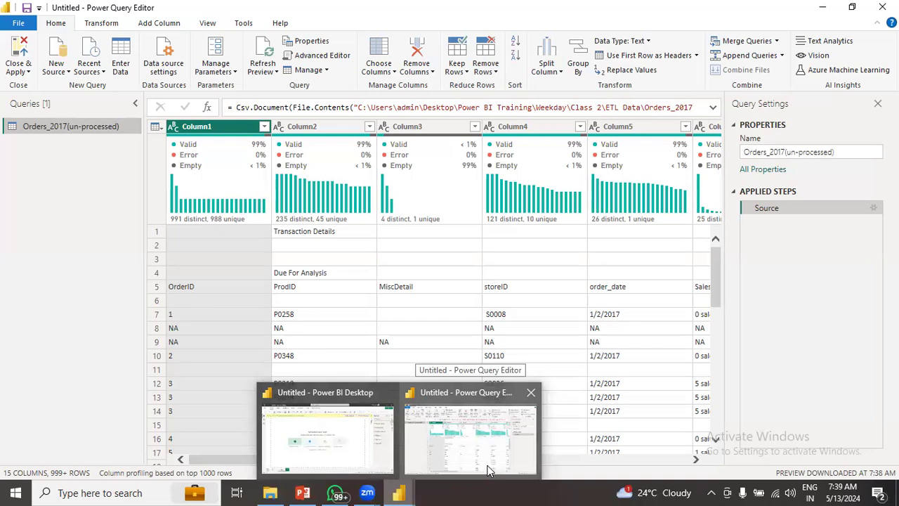
- Turn off Column distribution, Column profile and Column quality in the View tab's Data Preview group
{"action": "scroll", "coordinate": [324, 84], "scroll_direction": "down", "scroll_amount": 3}
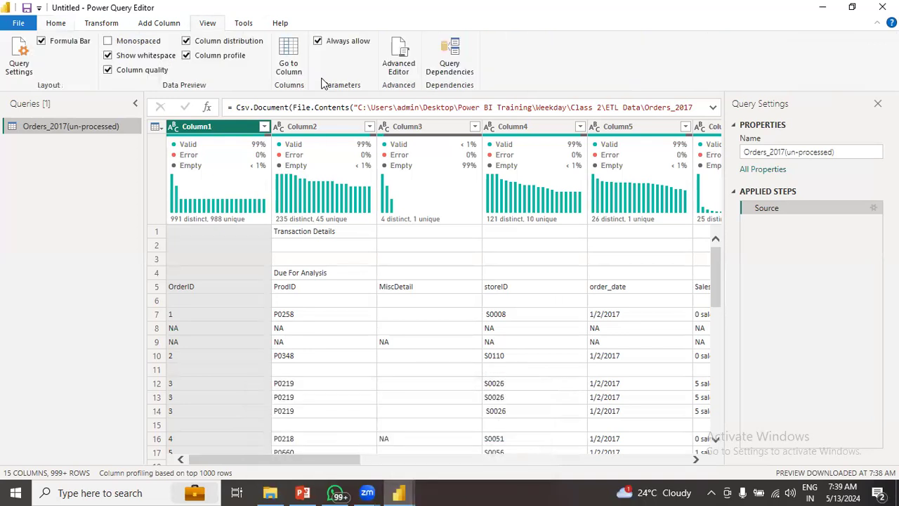
{"action": "left_click", "coordinate": [186, 55]}
{"action": "left_click", "coordinate": [186, 41]}
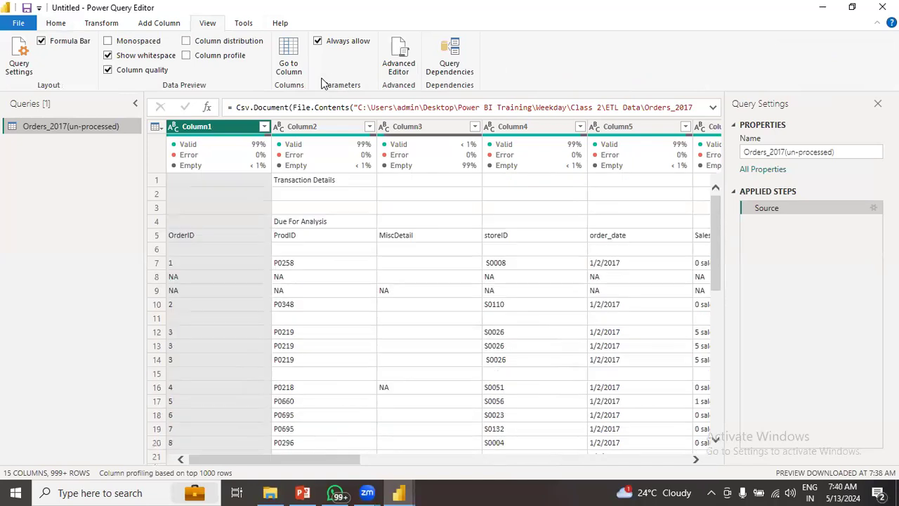
{"action": "left_click", "coordinate": [118, 73]}
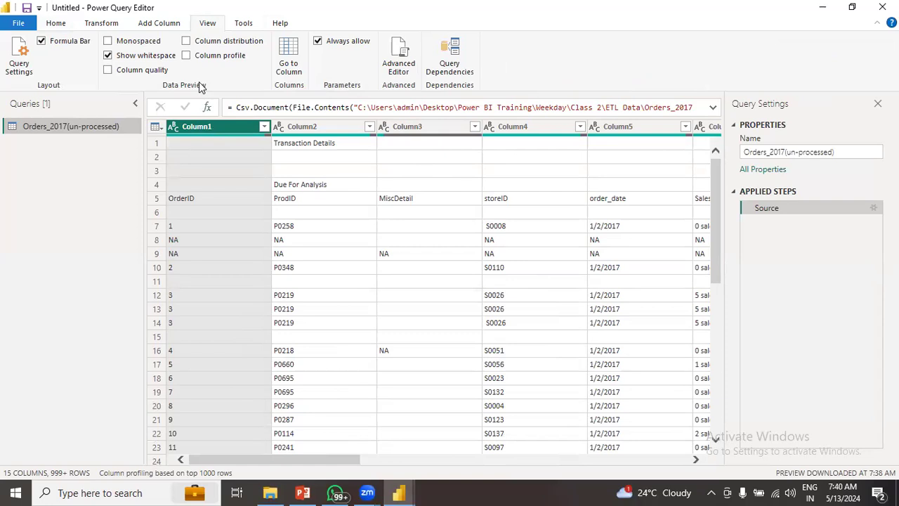
- Switch to the Home tab of the Power Query Editor ribbon
{"action": "left_click", "coordinate": [55, 22]}
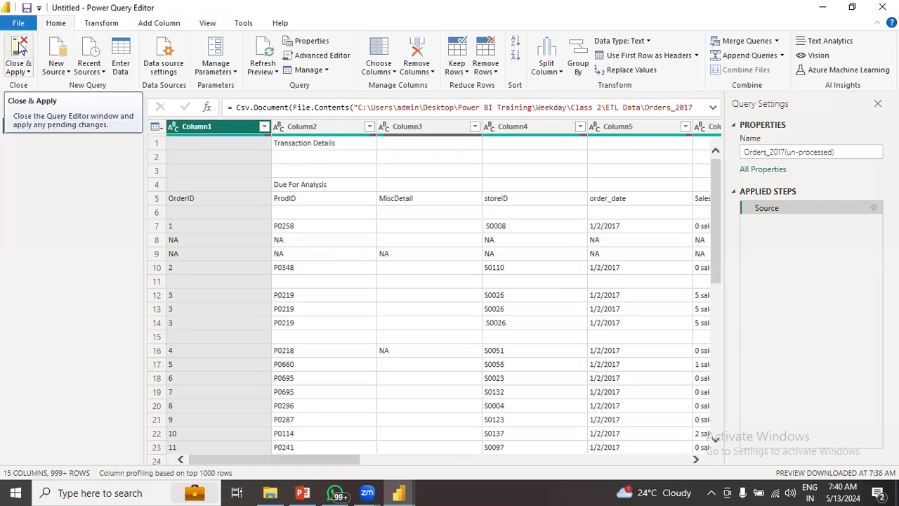
{"action": "left_click", "coordinate": [61, 72]}
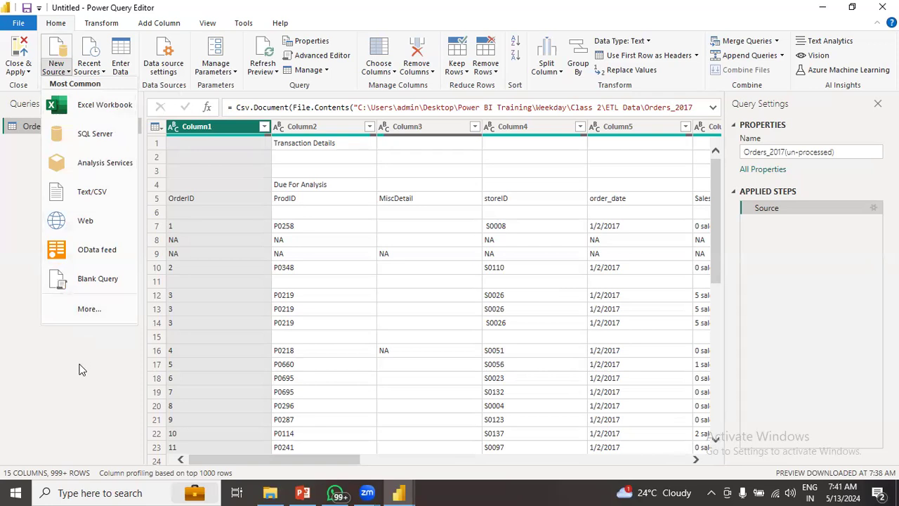
{"action": "left_click", "coordinate": [77, 391]}
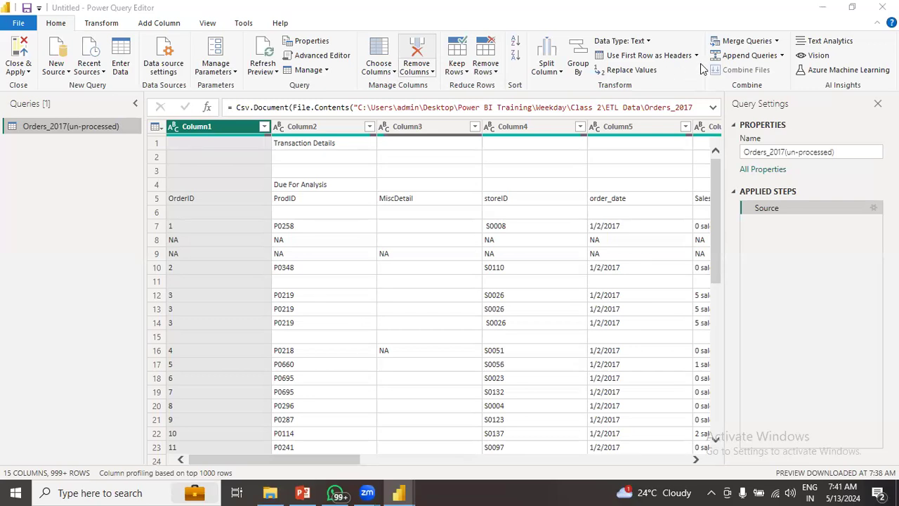
{"action": "left_click", "coordinate": [113, 27]}
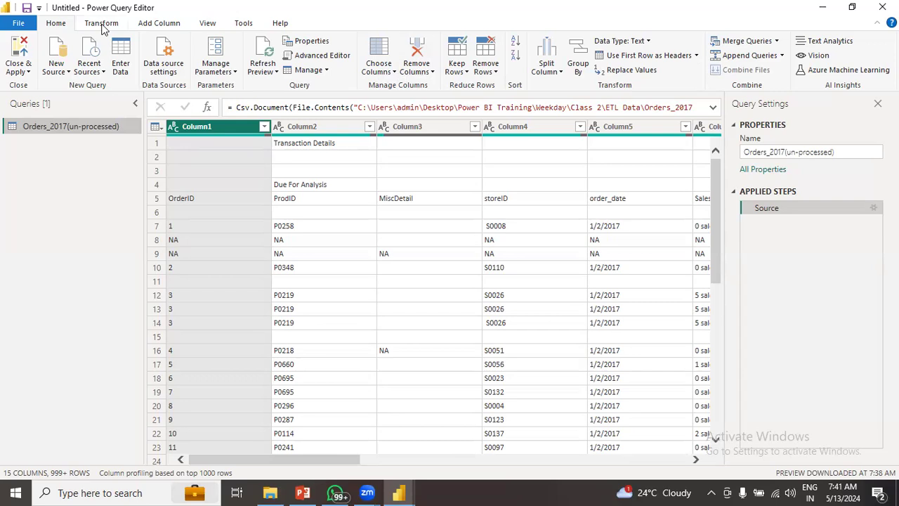
{"action": "left_click", "coordinate": [102, 24]}
{"action": "left_click", "coordinate": [160, 25]}
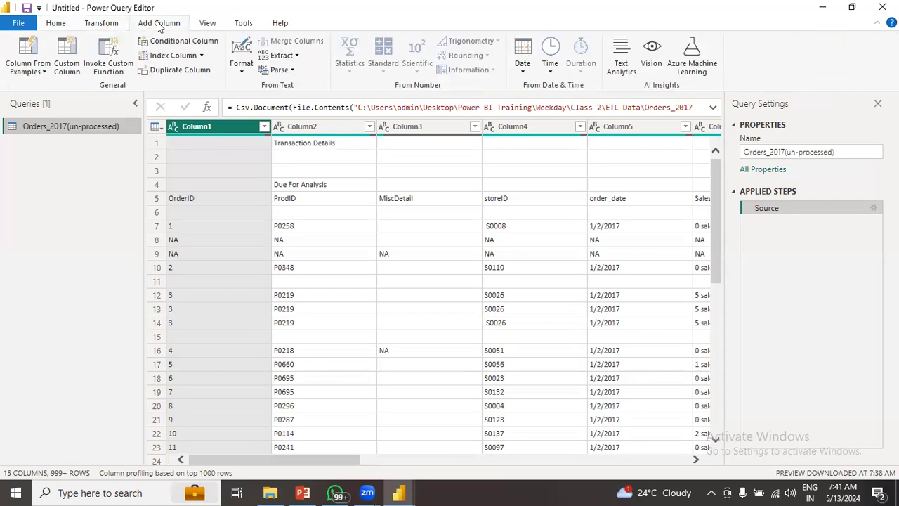
{"action": "left_click", "coordinate": [204, 25]}
{"action": "left_click", "coordinate": [63, 26]}
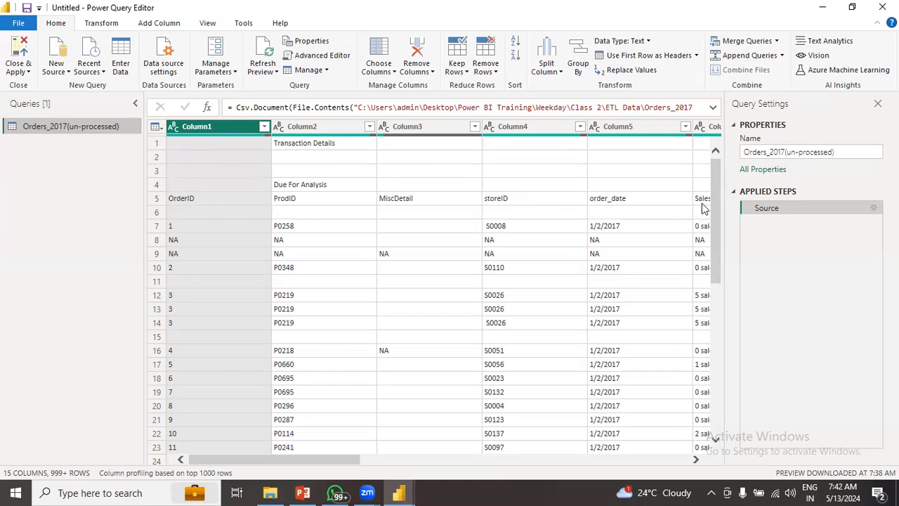
{"action": "left_click_drag", "start_coordinate": [321, 461], "coordinate": [516, 459]}
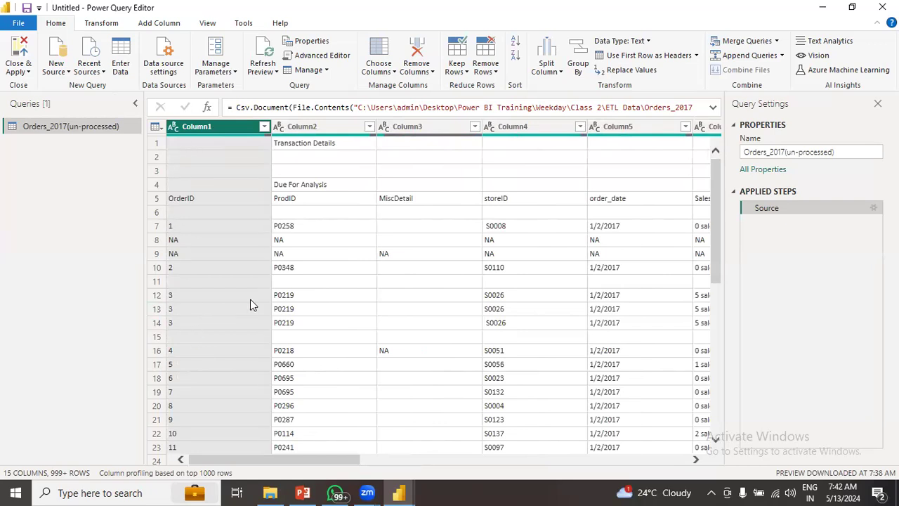
- Remove the top 4 rows of Orders_2017 using Remove Top Rows
{"action": "left_click", "coordinate": [495, 67]}
{"action": "left_click", "coordinate": [495, 47]}
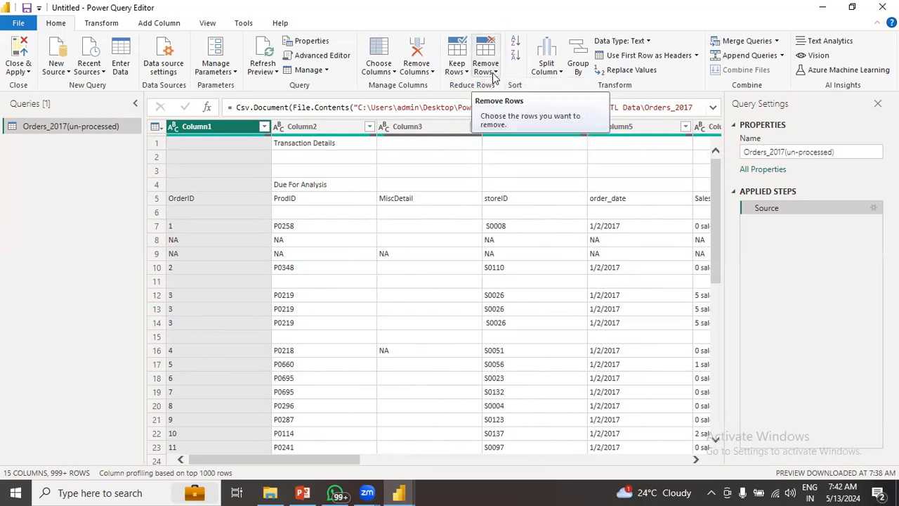
{"action": "left_click", "coordinate": [493, 73]}
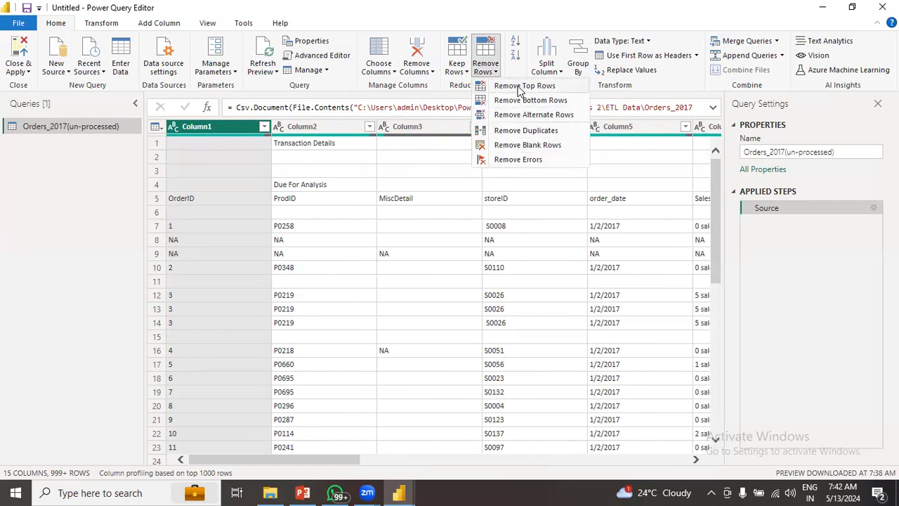
{"action": "left_click", "coordinate": [519, 87]}
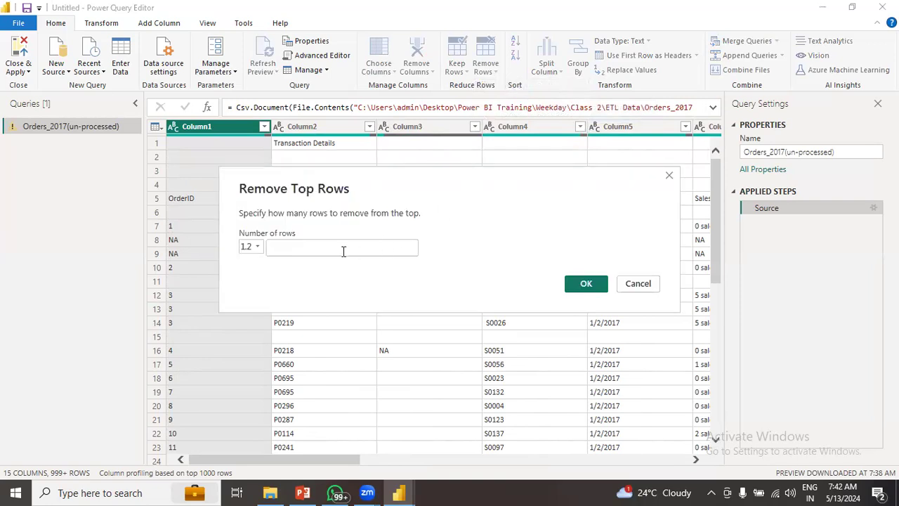
{"action": "type", "text": "4"}
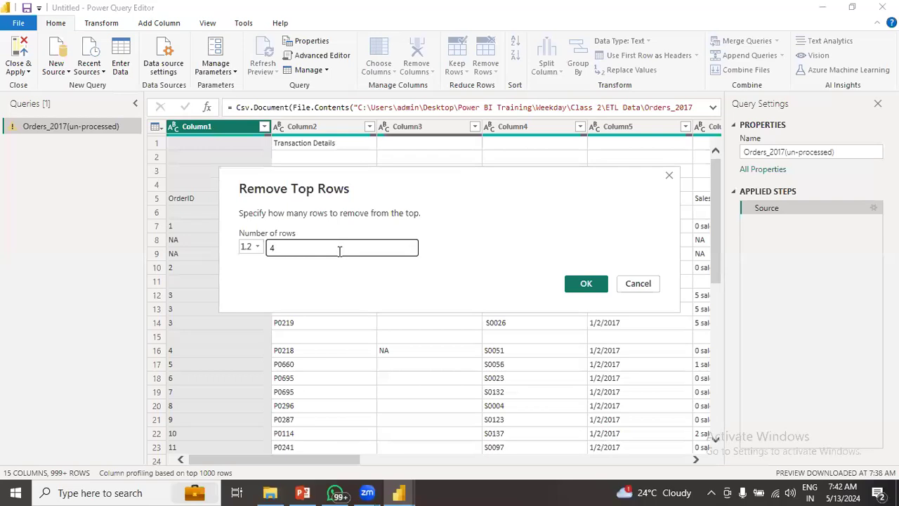
{"action": "left_click", "coordinate": [584, 283]}
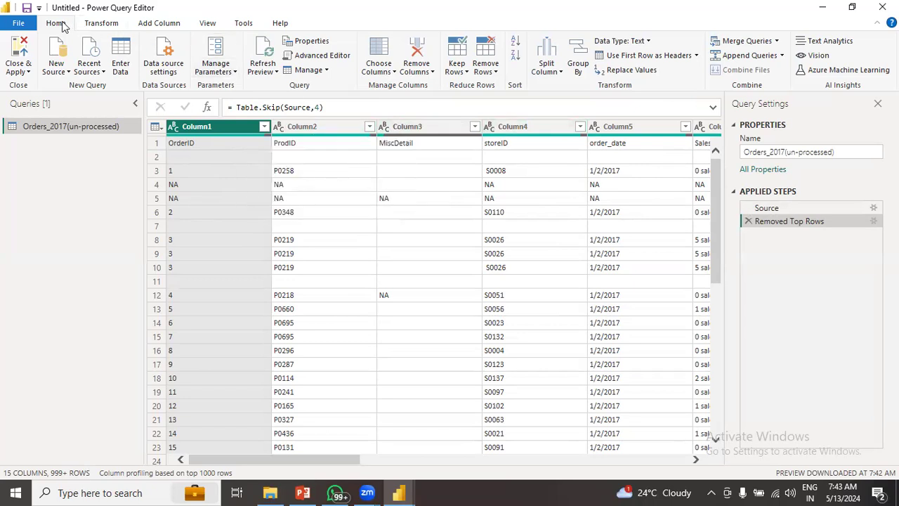
- Promote the OrderID, ProdID, MiscDetail, storeID, order_date row to headers, redoing the Promoted Headers step
{"action": "left_click", "coordinate": [640, 60]}
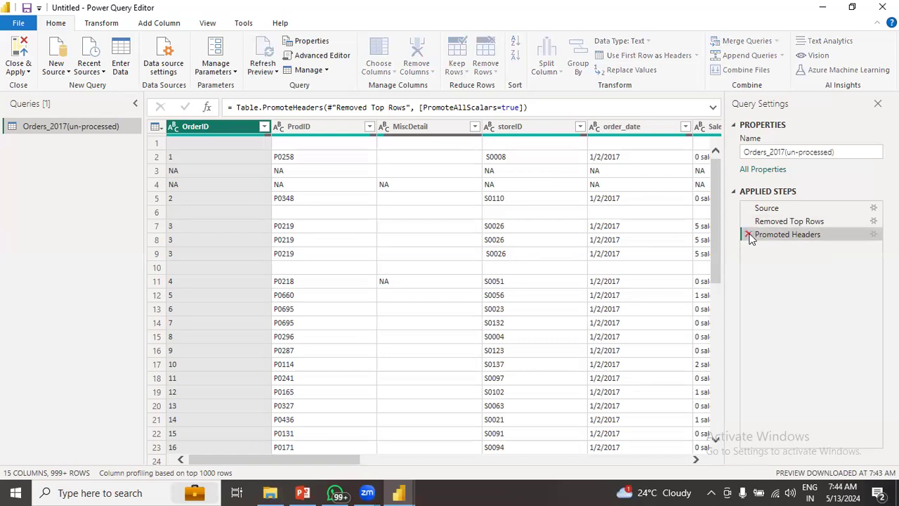
{"action": "left_click", "coordinate": [749, 235]}
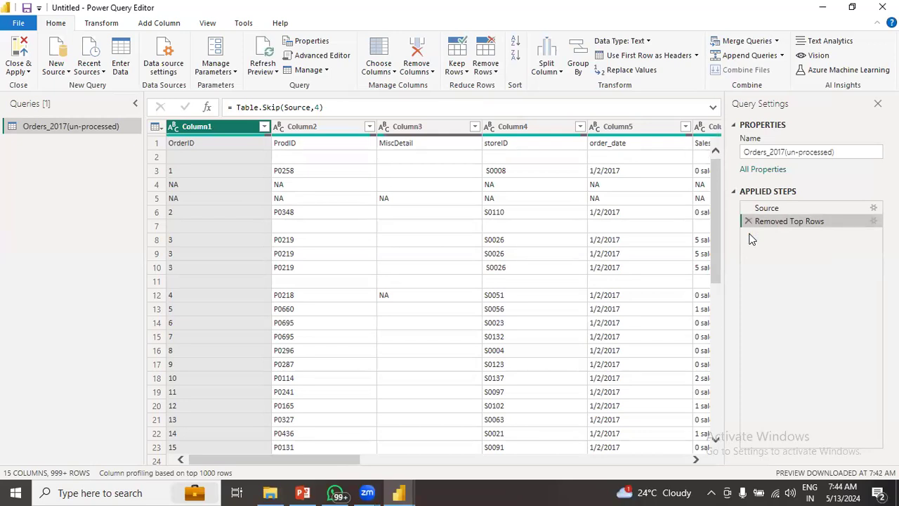
{"action": "left_click", "coordinate": [641, 62]}
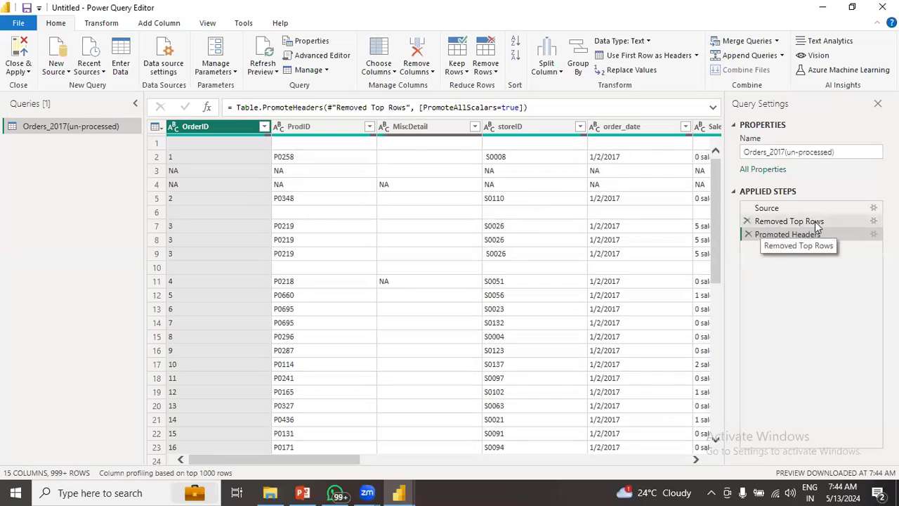
{"action": "left_click", "coordinate": [873, 221]}
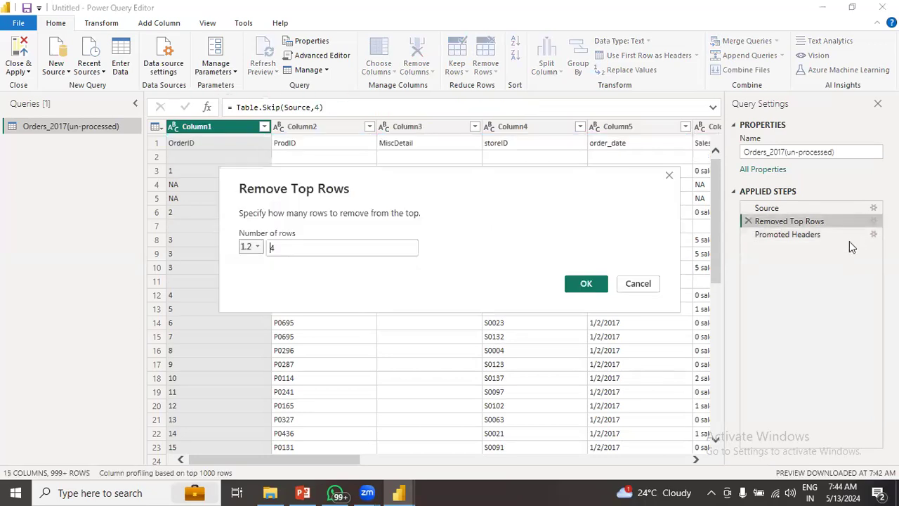
{"action": "left_click", "coordinate": [670, 175]}
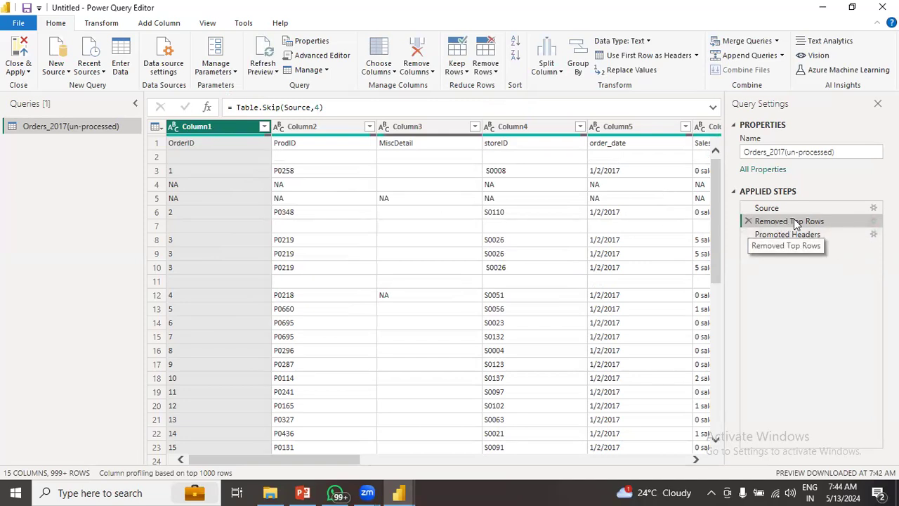
{"action": "left_click", "coordinate": [874, 222]}
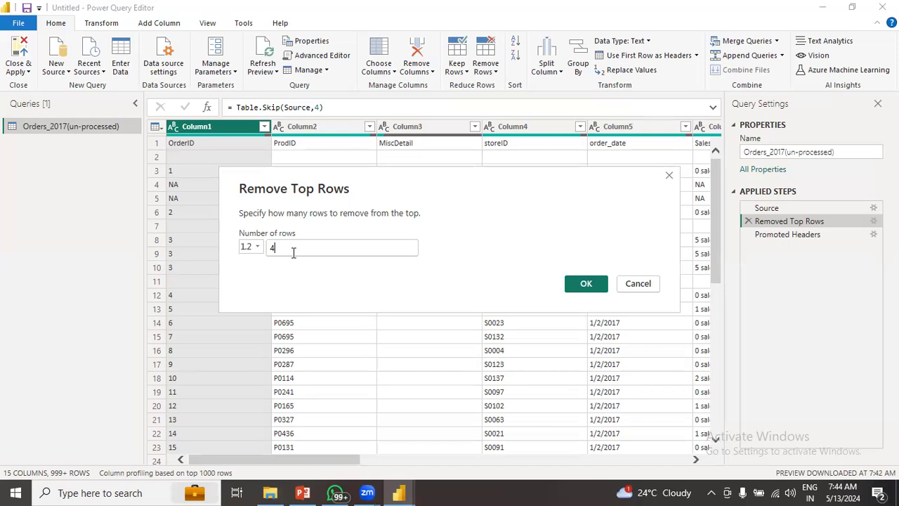
{"action": "type", "text": "5"}
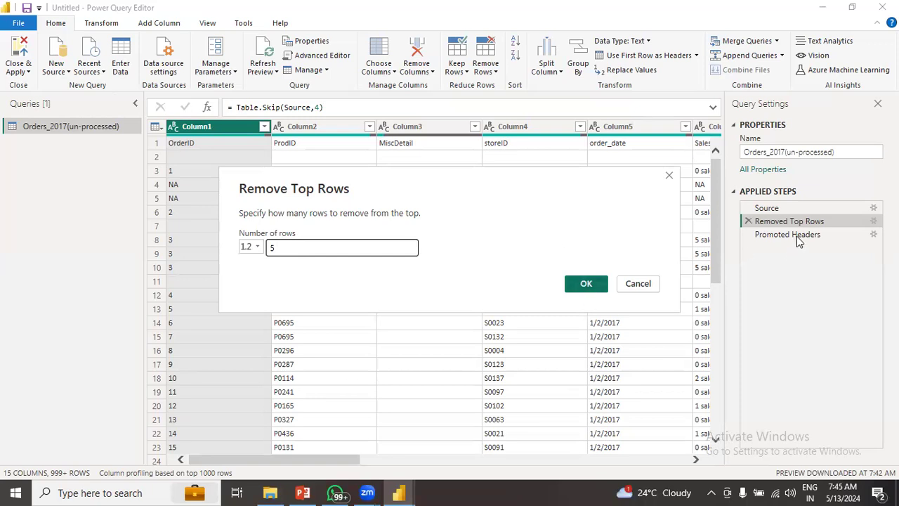
{"action": "left_click", "coordinate": [585, 283]}
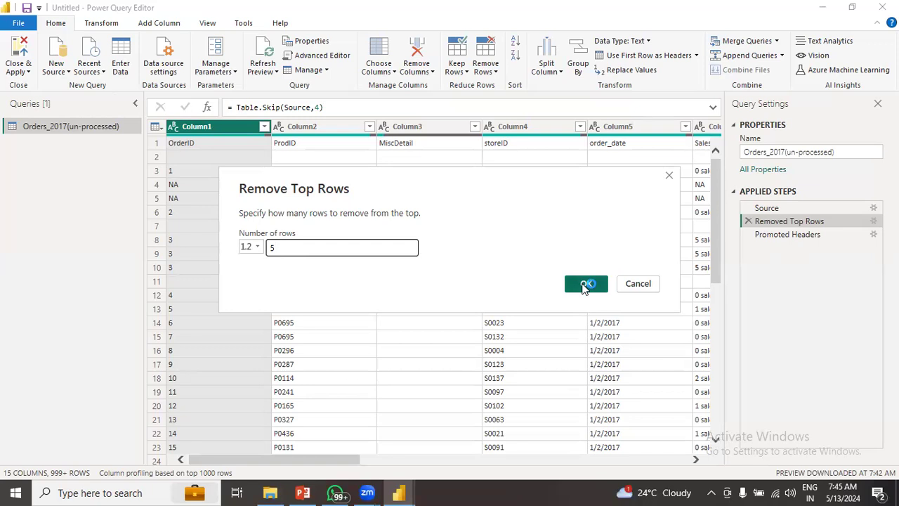
{"action": "left_click", "coordinate": [786, 235]}
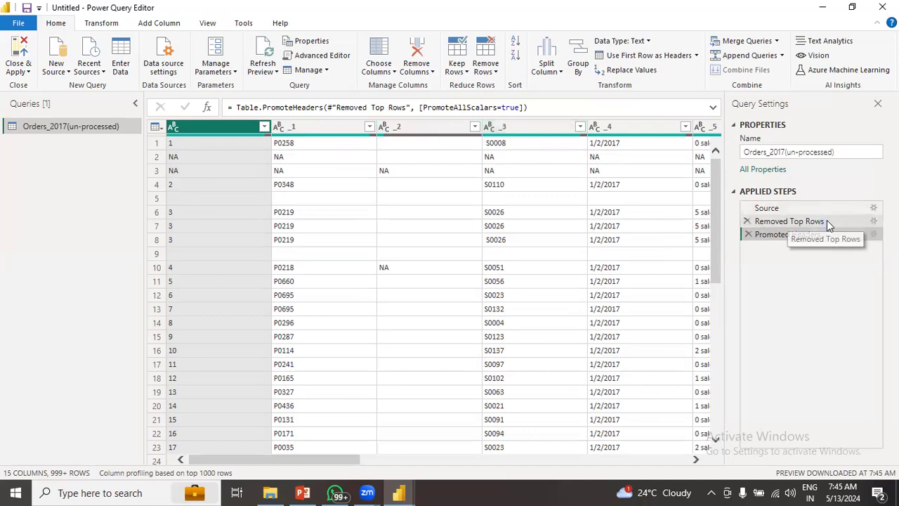
{"action": "left_click", "coordinate": [788, 221]}
{"action": "left_click", "coordinate": [873, 221]}
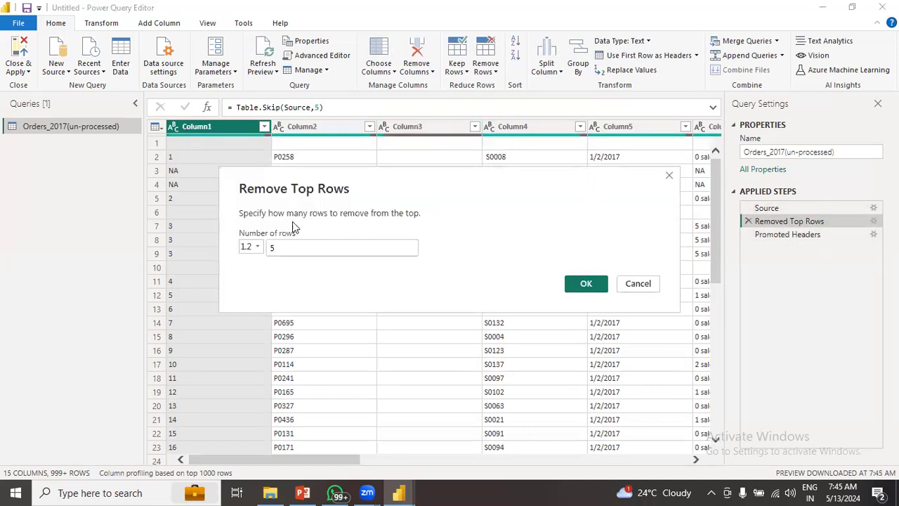
{"action": "left_click", "coordinate": [282, 247]}
{"action": "key", "text": "BackSpace"}
{"action": "type", "text": "4"}
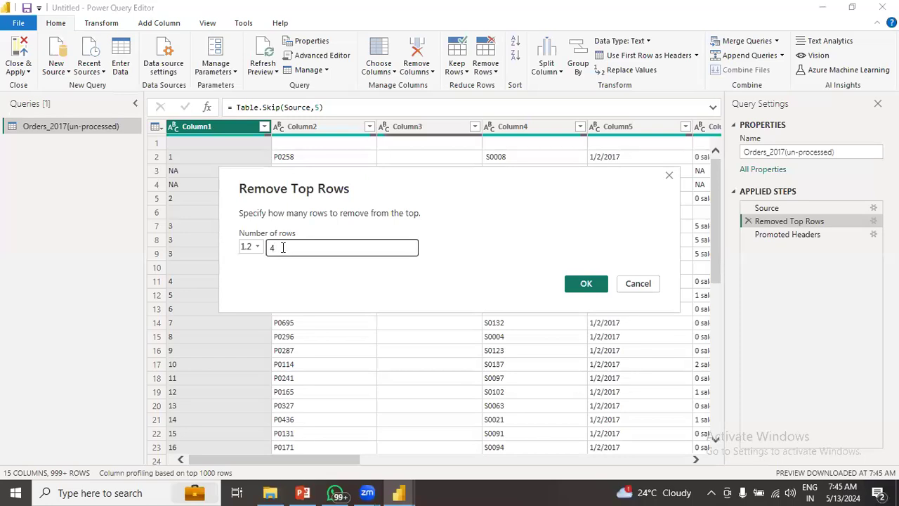
{"action": "left_click", "coordinate": [582, 283]}
{"action": "left_click", "coordinate": [812, 235]}
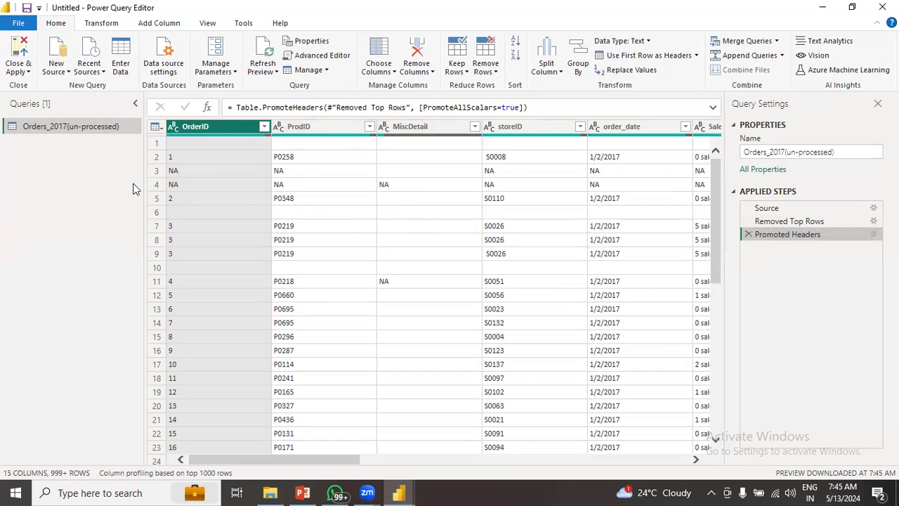
- In File Explorer, browse from the Weekday folder through Class 2 into the ETL Data folder
{"action": "left_click", "coordinate": [274, 492]}
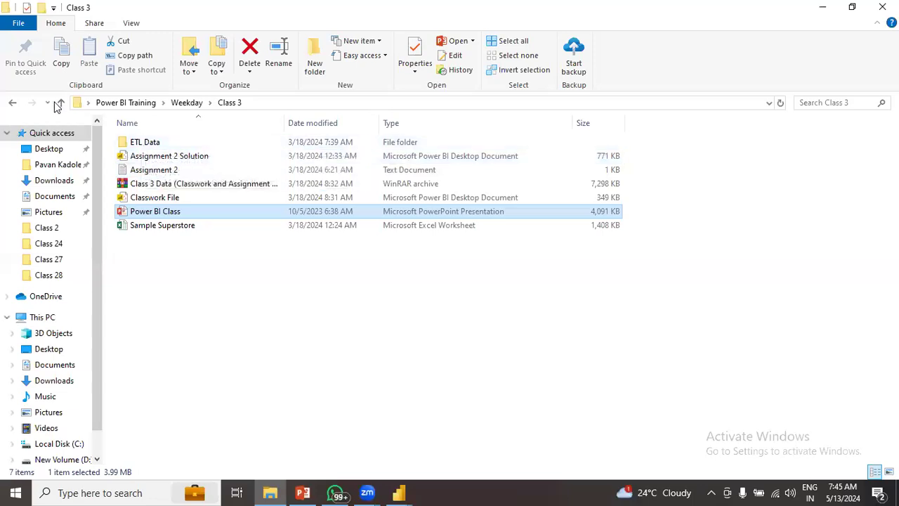
{"action": "key", "text": "alt+Up"}
{"action": "double_click", "coordinate": [148, 156]}
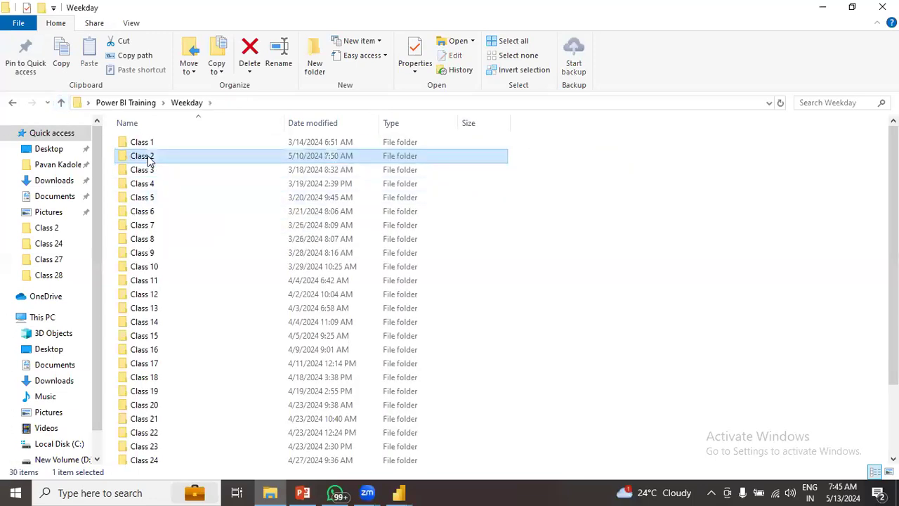
{"action": "double_click", "coordinate": [149, 144]}
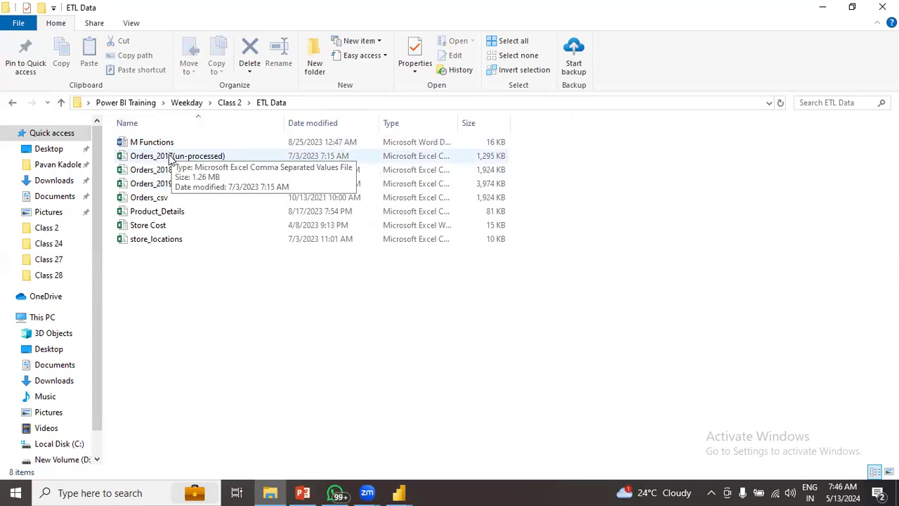
- Cut Orders_2017(un-processed) from ETL Data, paste it into Class 2, and return to Power Query
{"action": "right_click", "coordinate": [169, 157]}
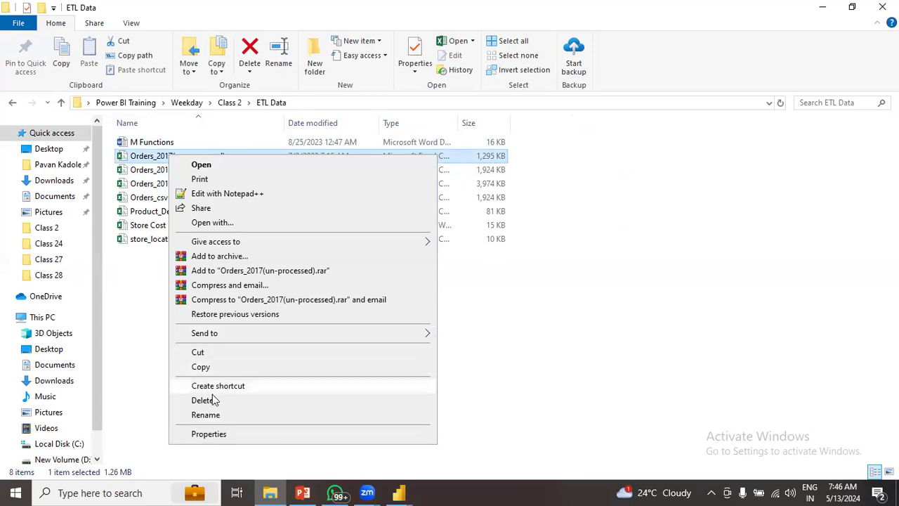
{"action": "left_click", "coordinate": [199, 352]}
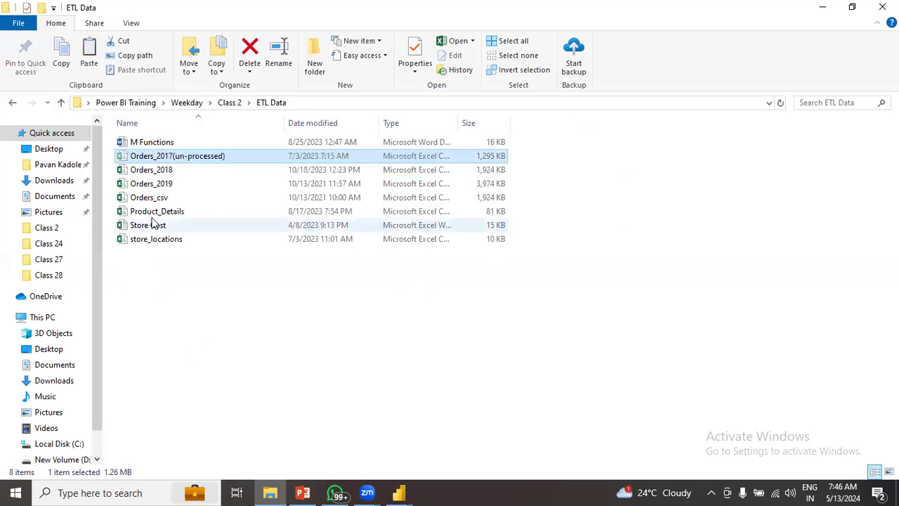
{"action": "left_click", "coordinate": [61, 102]}
{"action": "right_click", "coordinate": [239, 327]}
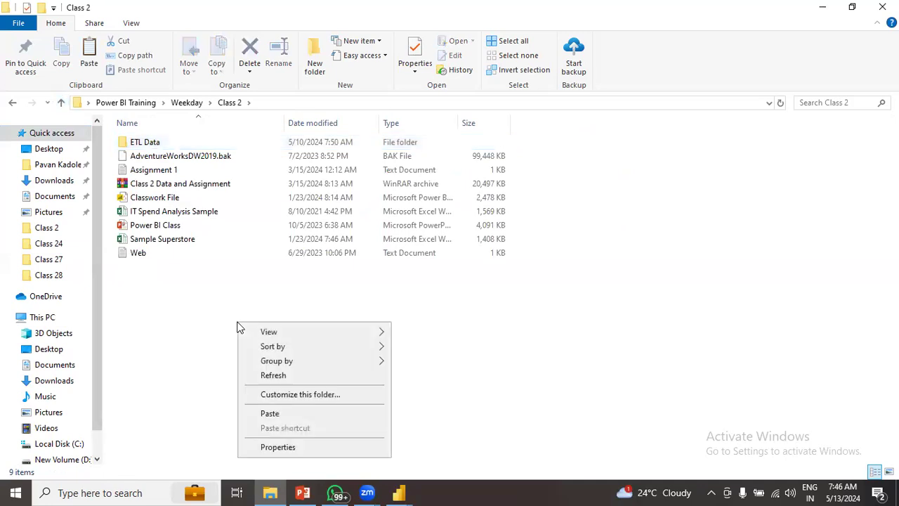
{"action": "left_click", "coordinate": [269, 414]}
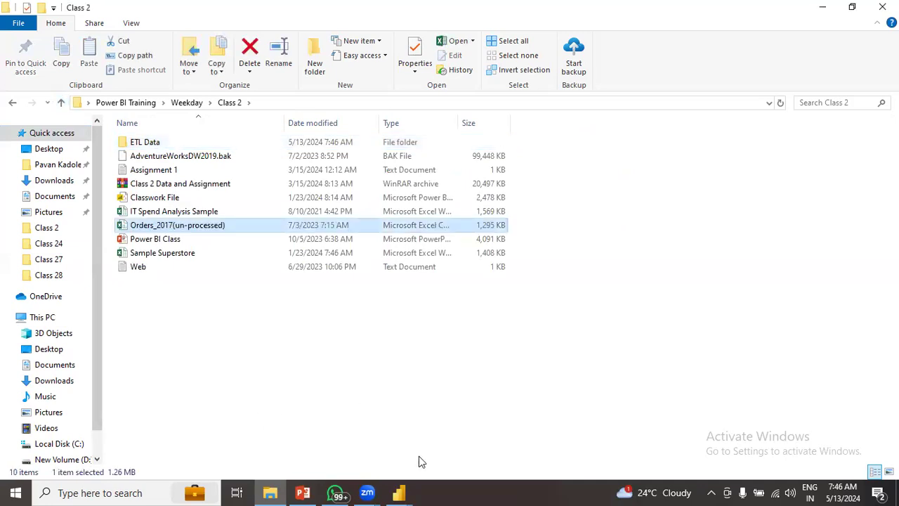
{"action": "left_click", "coordinate": [402, 492]}
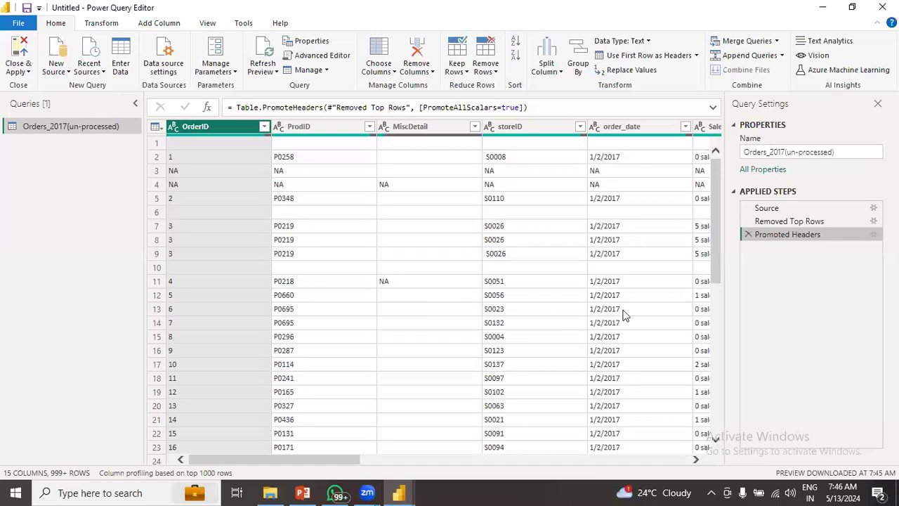
- Refresh the preview and highlight the DataSource.Error's missing Orders_2017(un-processed).csv path
{"action": "left_click_drag", "start_coordinate": [716, 249], "coordinate": [709, 199]}
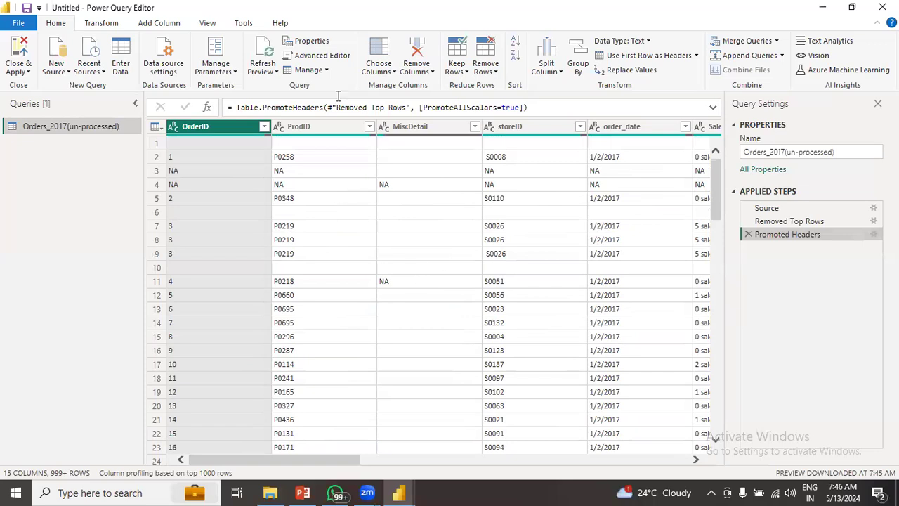
{"action": "left_click", "coordinate": [266, 53]}
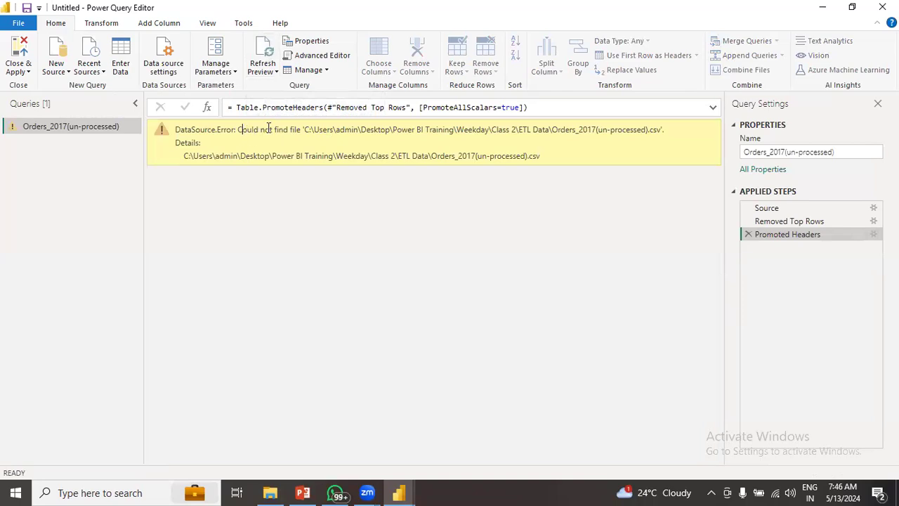
{"action": "left_click_drag", "start_coordinate": [238, 129], "coordinate": [305, 134]}
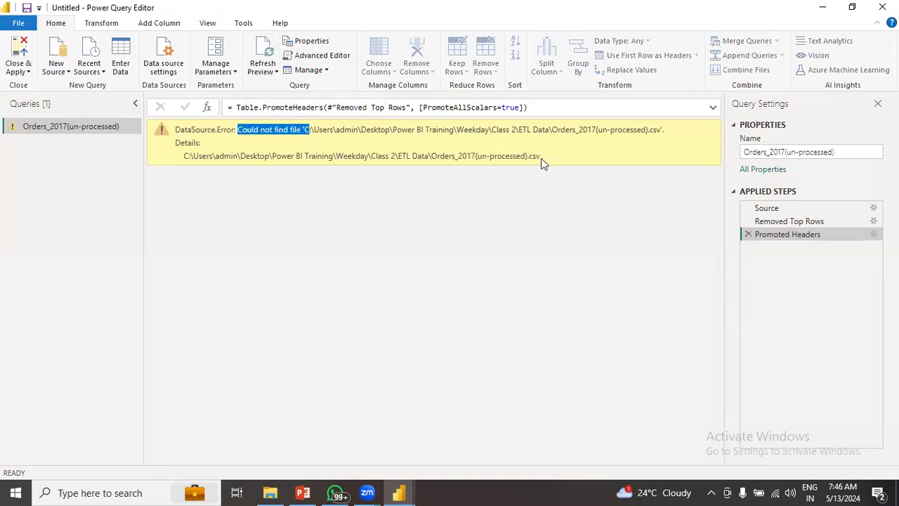
{"action": "left_click_drag", "start_coordinate": [541, 159], "coordinate": [399, 158]}
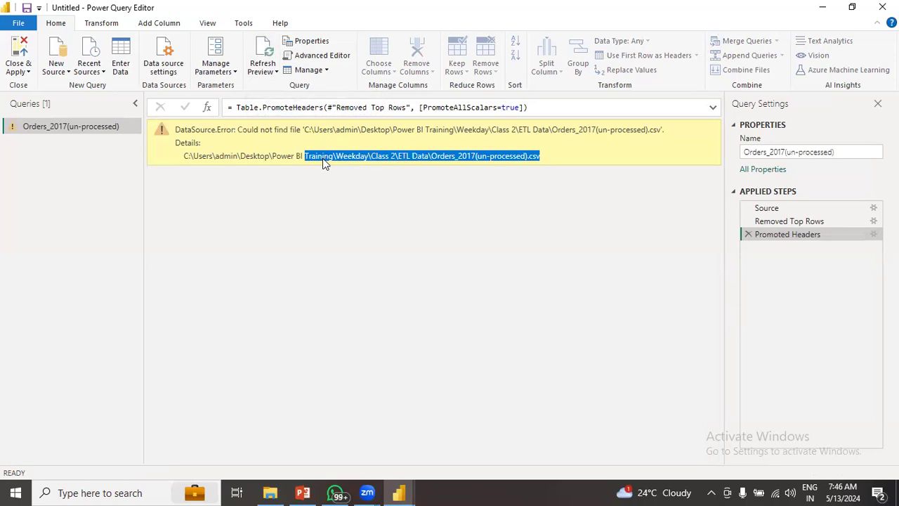
{"action": "left_click", "coordinate": [210, 220]}
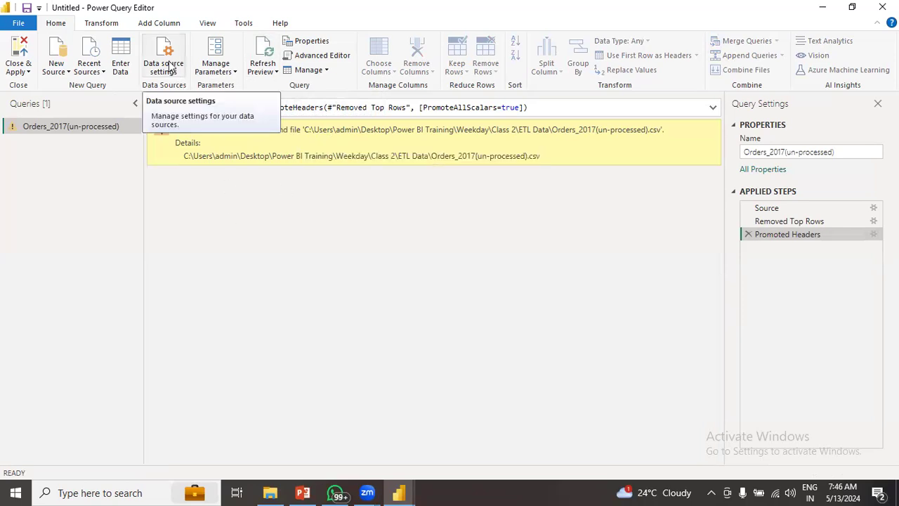
{"action": "left_click", "coordinate": [172, 74]}
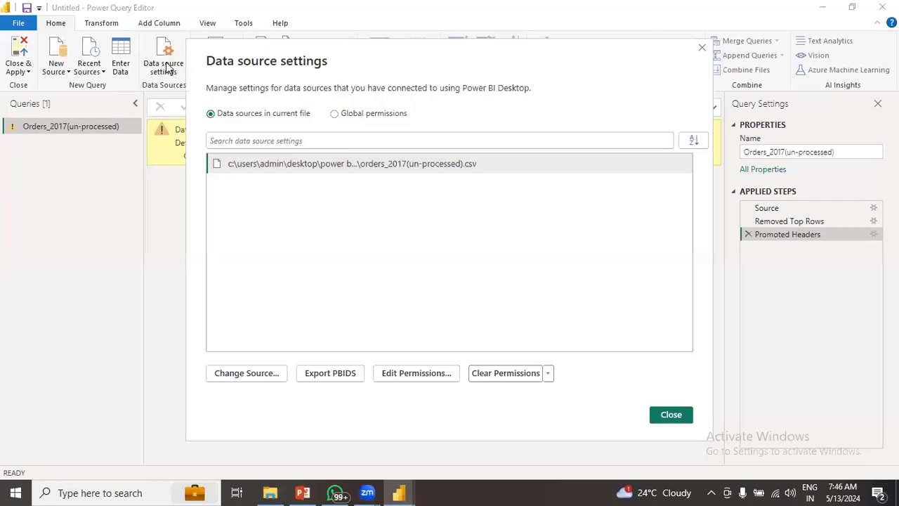
{"action": "left_click", "coordinate": [406, 167]}
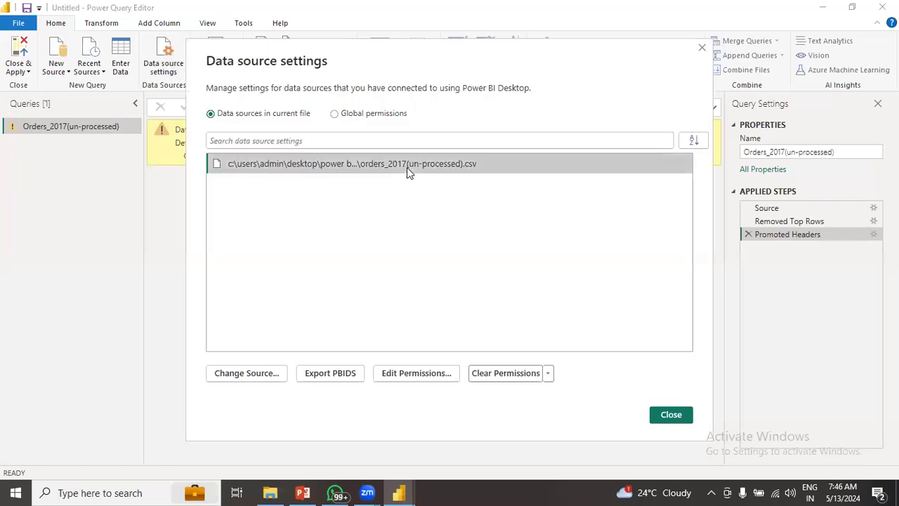
{"action": "left_click", "coordinate": [246, 374]}
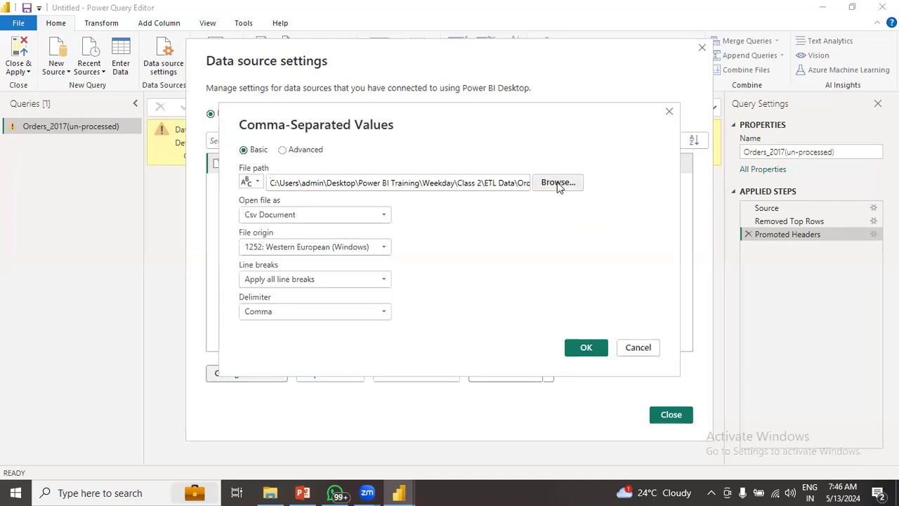
{"action": "left_click", "coordinate": [558, 183]}
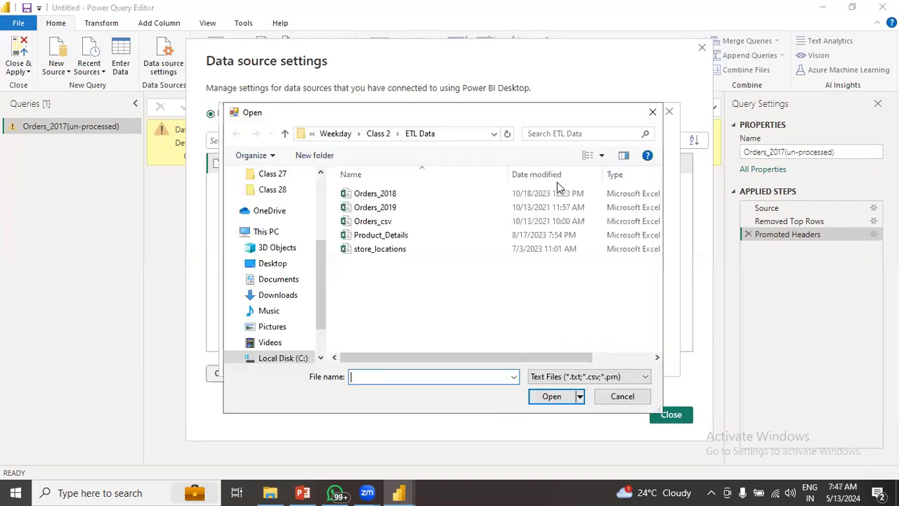
{"action": "left_click", "coordinate": [285, 134]}
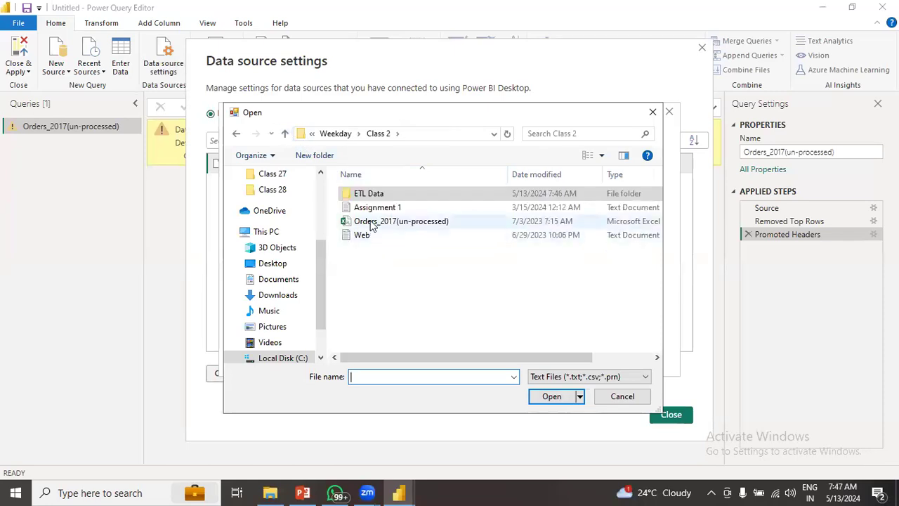
{"action": "left_click", "coordinate": [628, 397]}
{"action": "left_click", "coordinate": [636, 352]}
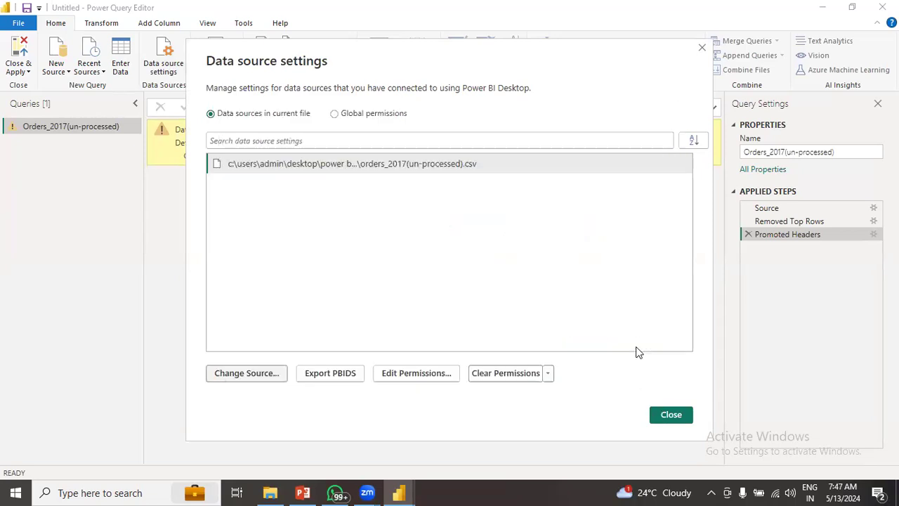
{"action": "left_click", "coordinate": [701, 47]}
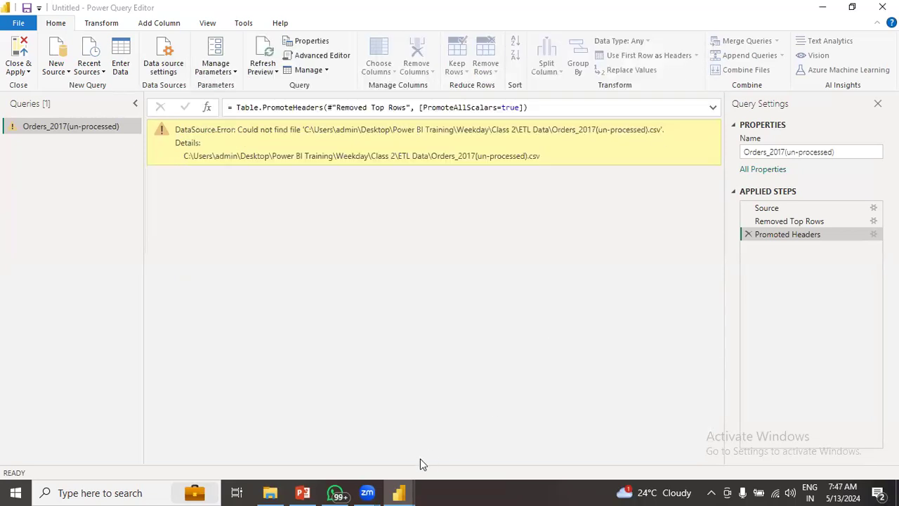
- Cut Orders_2017(un-processed) from Class 2, paste it into ETL Data, and return to Power Query
{"action": "left_click", "coordinate": [270, 492]}
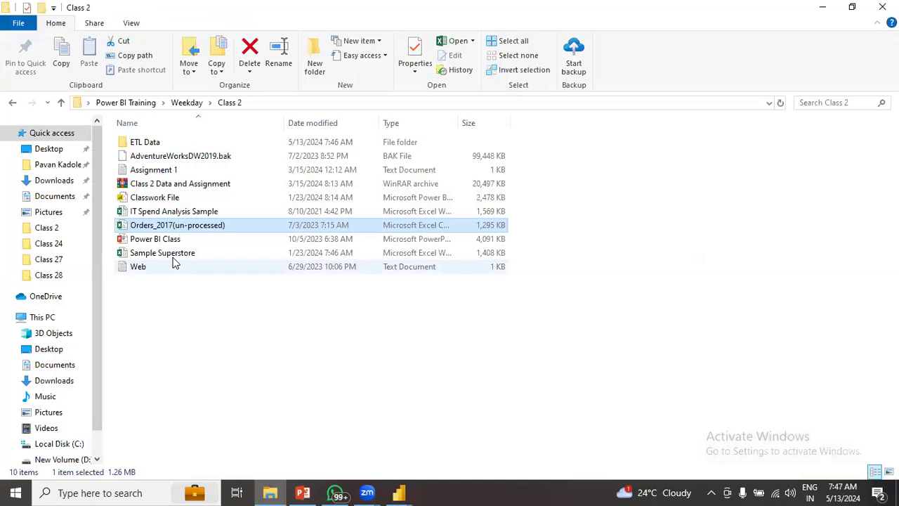
{"action": "right_click", "coordinate": [168, 230]}
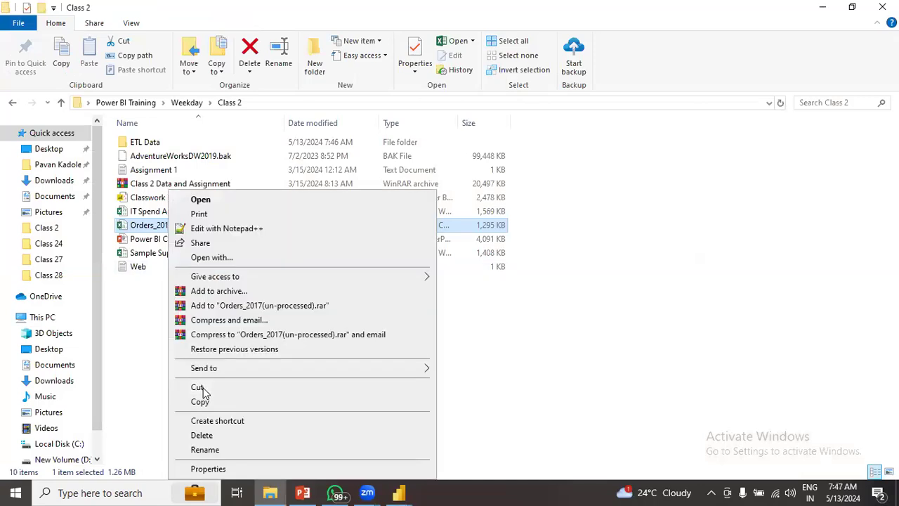
{"action": "left_click", "coordinate": [203, 387]}
{"action": "double_click", "coordinate": [149, 144]}
{"action": "right_click", "coordinate": [166, 281]}
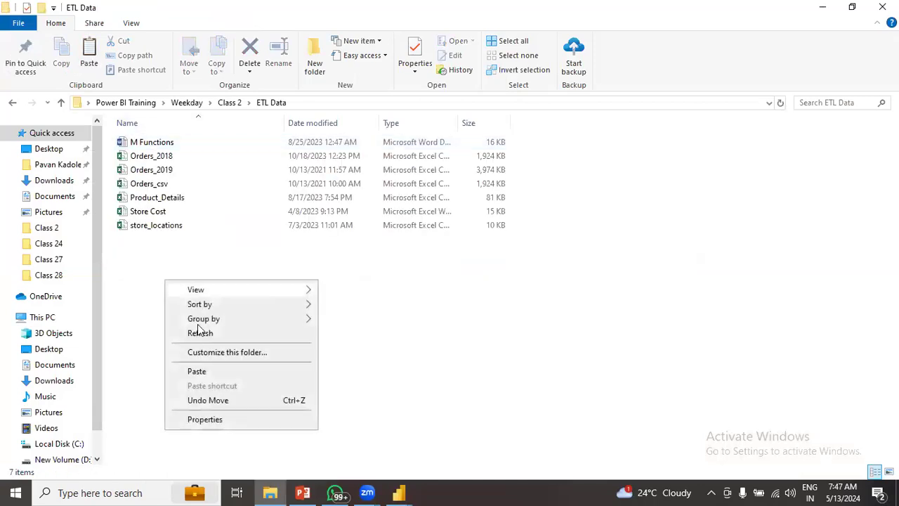
{"action": "left_click", "coordinate": [397, 492]}
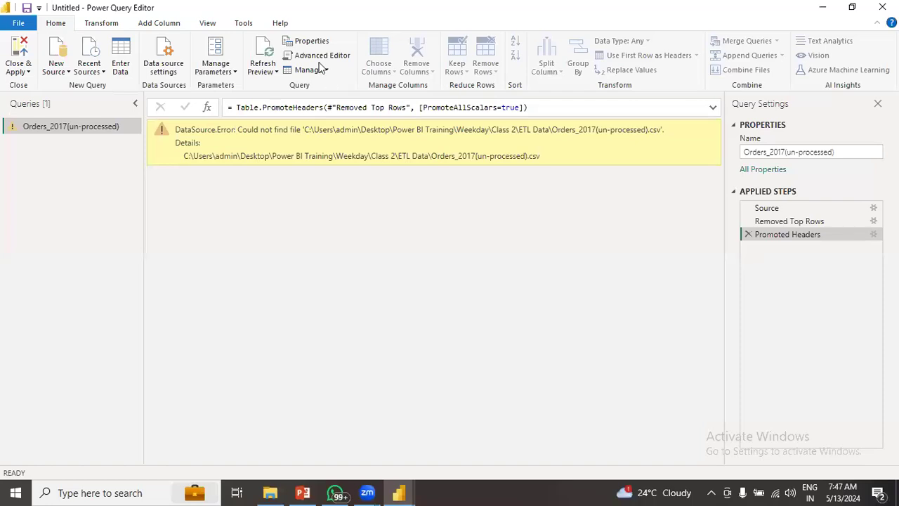
- Refresh the Orders_2017 preview and scroll through the restored table's columns and rows
{"action": "left_click", "coordinate": [267, 54]}
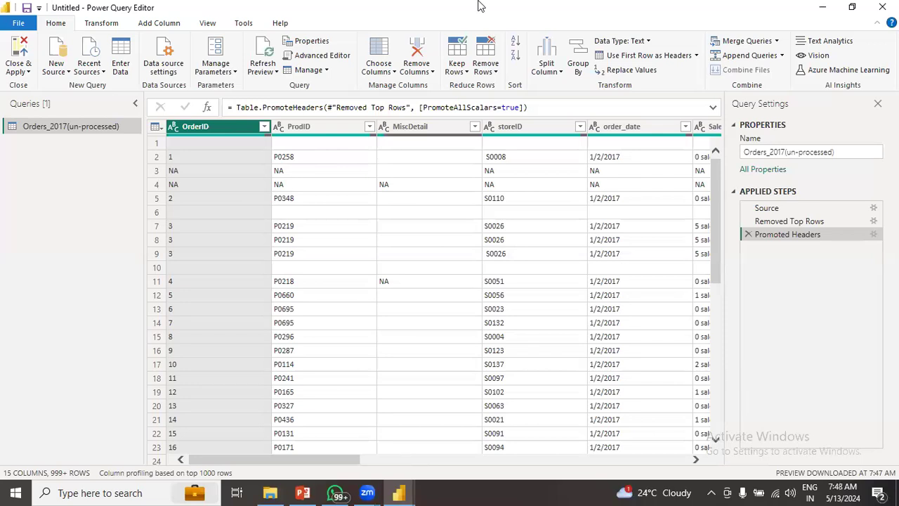
{"action": "left_click_drag", "start_coordinate": [344, 462], "coordinate": [273, 448]}
{"action": "left_click_drag", "start_coordinate": [717, 176], "coordinate": [730, 162]}
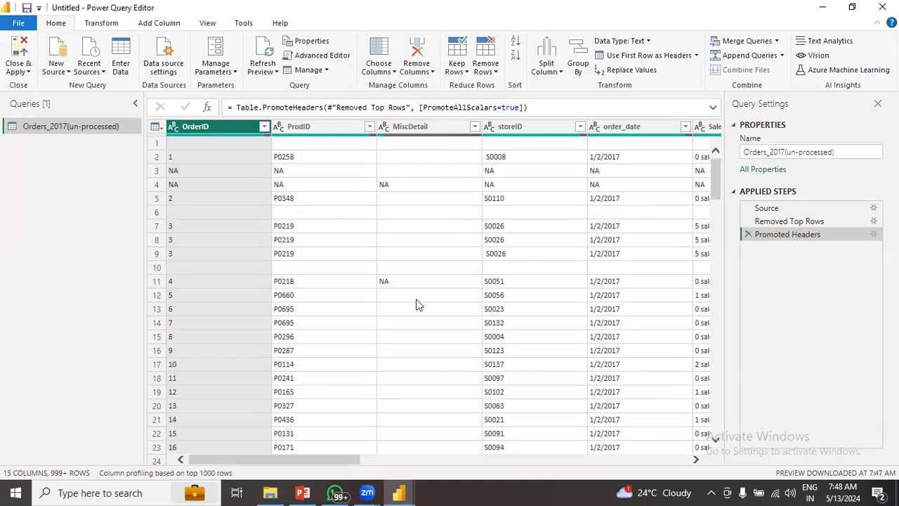
{"action": "left_click_drag", "start_coordinate": [355, 461], "coordinate": [295, 473]}
{"action": "left_click", "coordinate": [490, 73]}
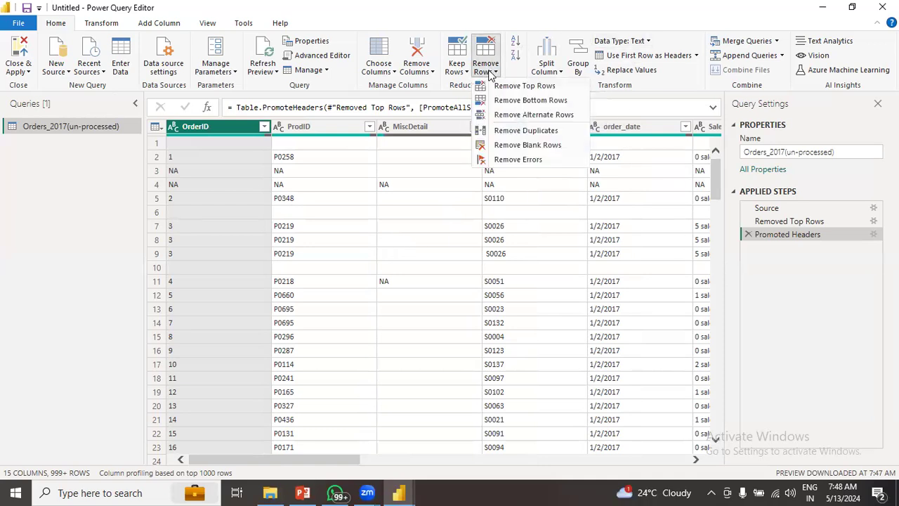
{"action": "left_click", "coordinate": [517, 145]}
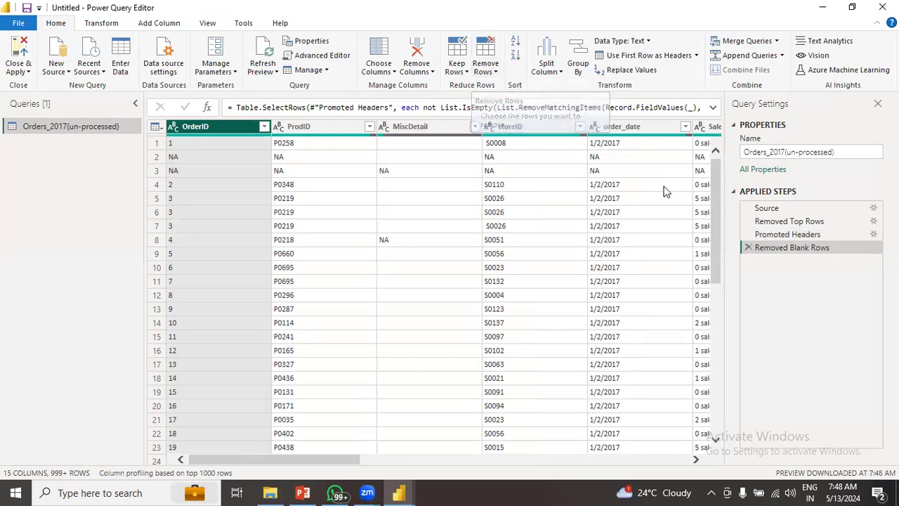
{"action": "left_click_drag", "start_coordinate": [716, 174], "coordinate": [707, 265]}
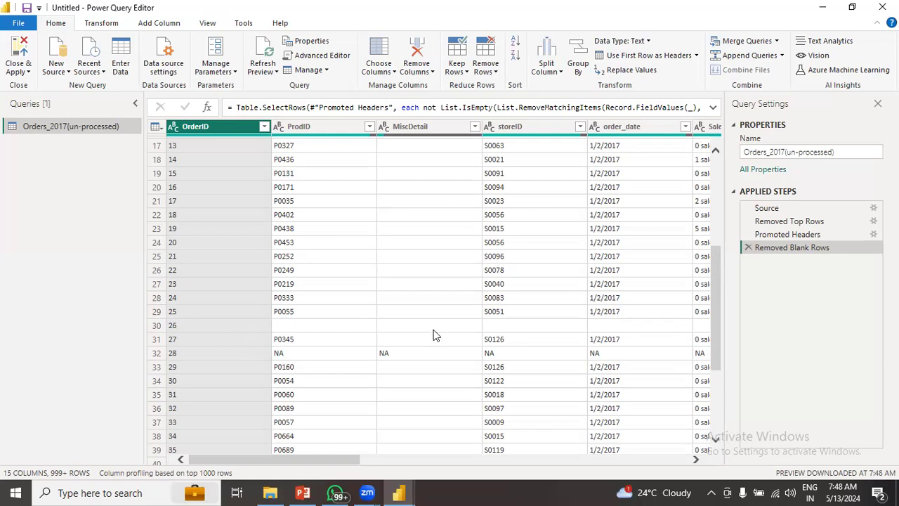
{"action": "left_click_drag", "start_coordinate": [317, 458], "coordinate": [223, 458]}
{"action": "left_click", "coordinate": [491, 68]}
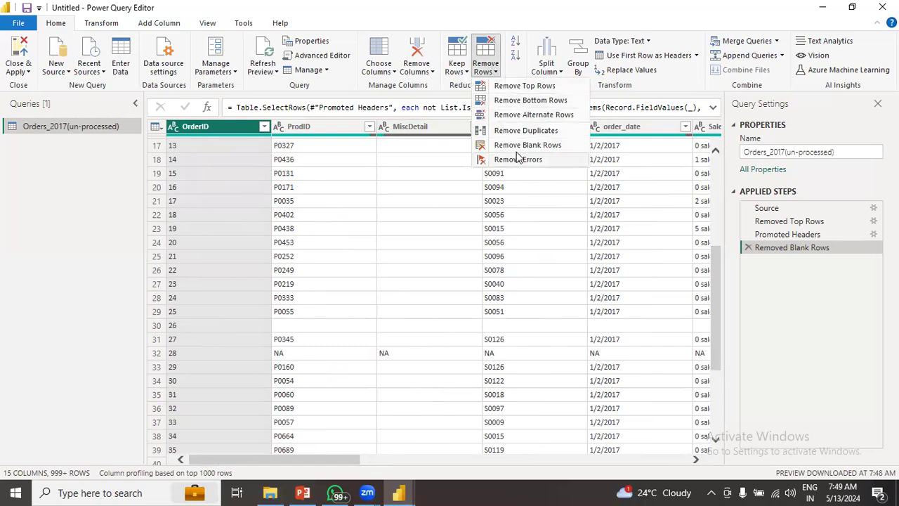
{"action": "left_click", "coordinate": [118, 285]}
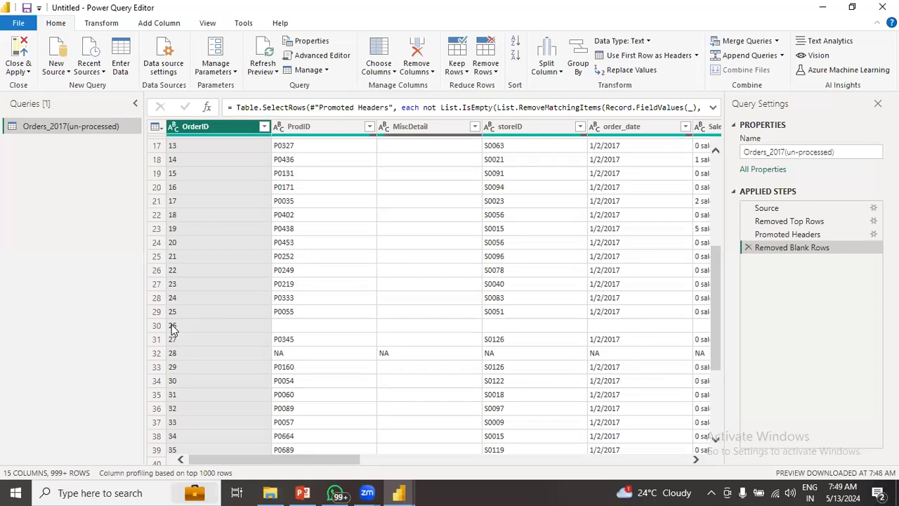
{"action": "left_click_drag", "start_coordinate": [283, 461], "coordinate": [232, 474]}
{"action": "left_click", "coordinate": [748, 248]}
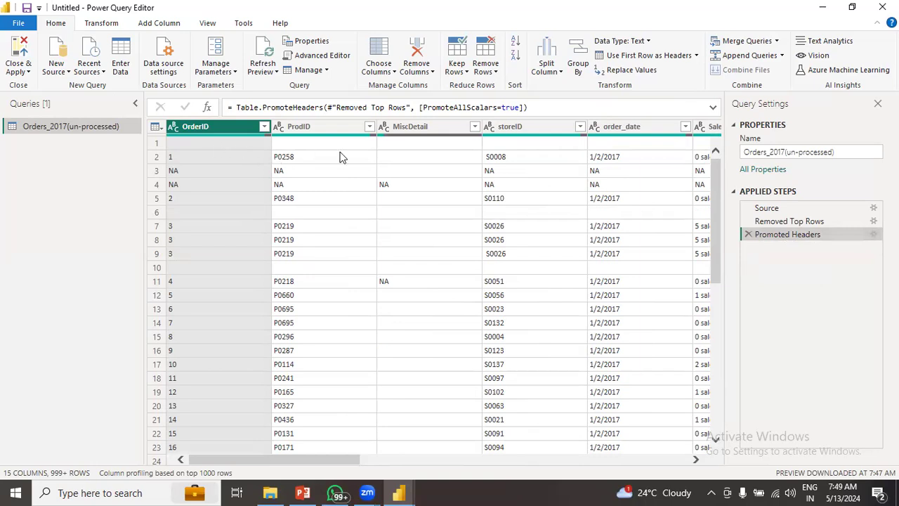
- Apply Remove Blank Rows from the Home tab's Remove Rows menu
{"action": "scroll", "coordinate": [324, 458], "scroll_direction": "right", "scroll_amount": 1}
{"action": "left_click_drag", "start_coordinate": [444, 476], "coordinate": [270, 491]}
{"action": "left_click", "coordinate": [488, 67]}
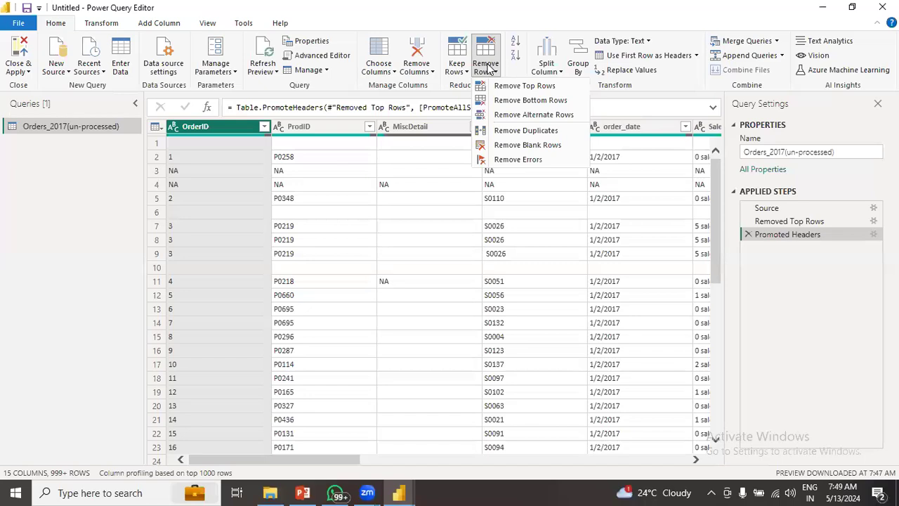
{"action": "left_click", "coordinate": [527, 144]}
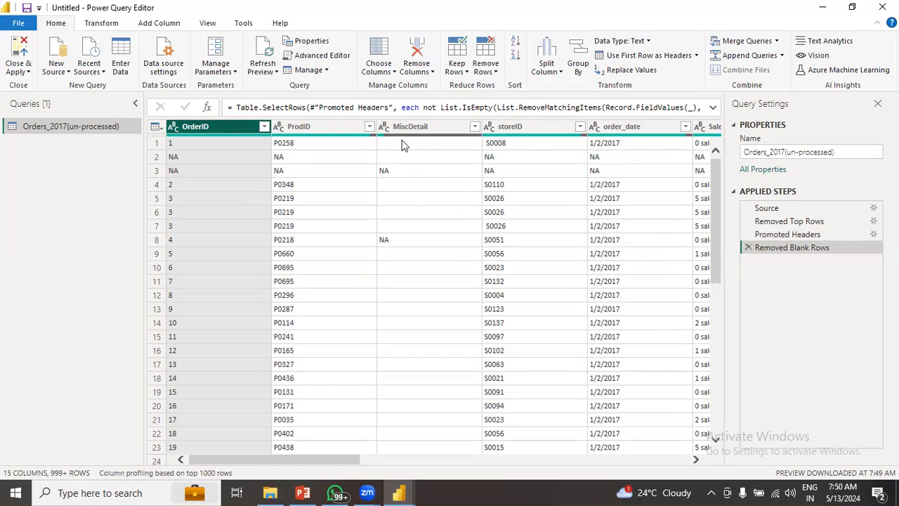
- Scroll through the table to check the result, noting that NA-filled rows remain
{"action": "scroll", "coordinate": [403, 175], "scroll_direction": "down", "scroll_amount": 1}
{"action": "scroll", "coordinate": [401, 196], "scroll_direction": "up", "scroll_amount": 1}
{"action": "left_click_drag", "start_coordinate": [713, 208], "coordinate": [713, 293]}
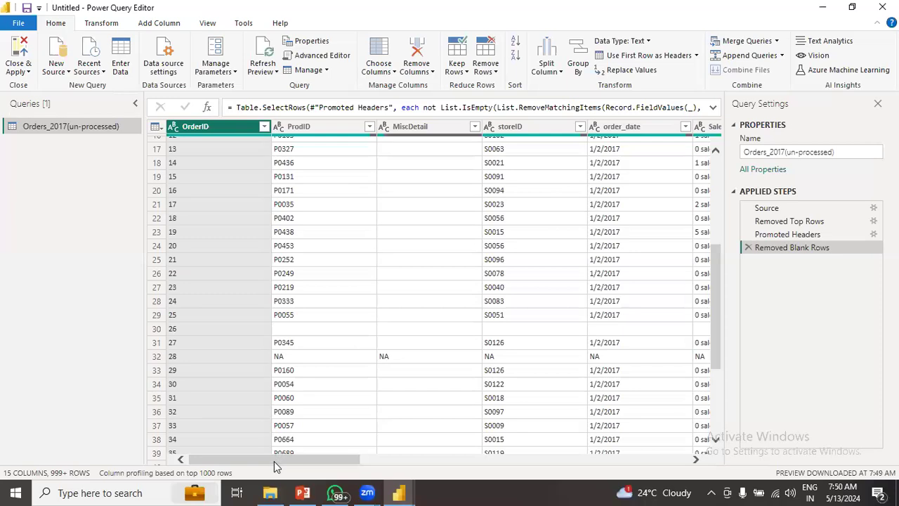
{"action": "left_click_drag", "start_coordinate": [274, 460], "coordinate": [230, 451]}
{"action": "left_click_drag", "start_coordinate": [328, 460], "coordinate": [267, 477]}
{"action": "left_click_drag", "start_coordinate": [716, 342], "coordinate": [717, 234]}
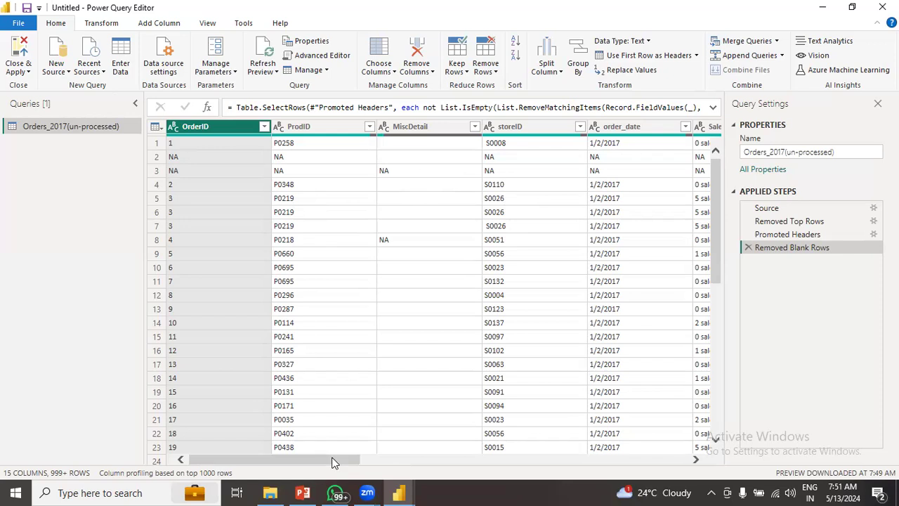
{"action": "left_click_drag", "start_coordinate": [334, 462], "coordinate": [363, 462]}
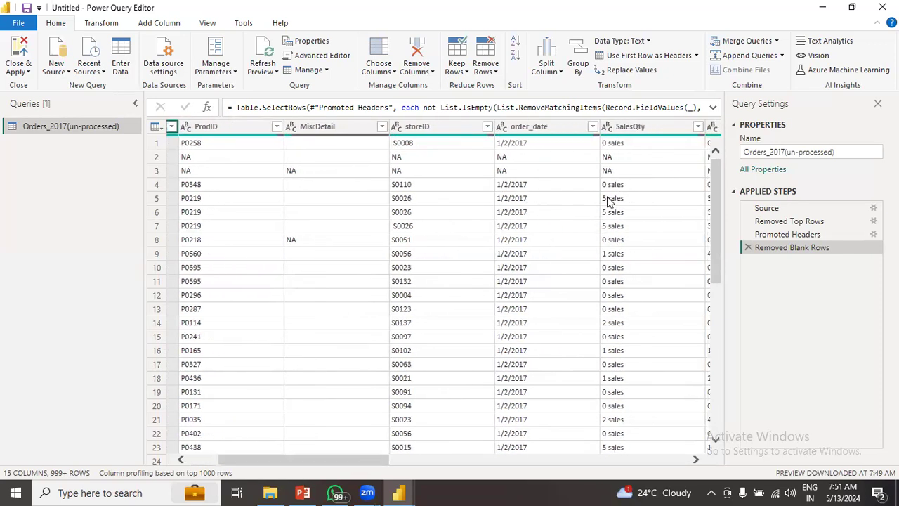
{"action": "left_click_drag", "start_coordinate": [376, 463], "coordinate": [459, 462]}
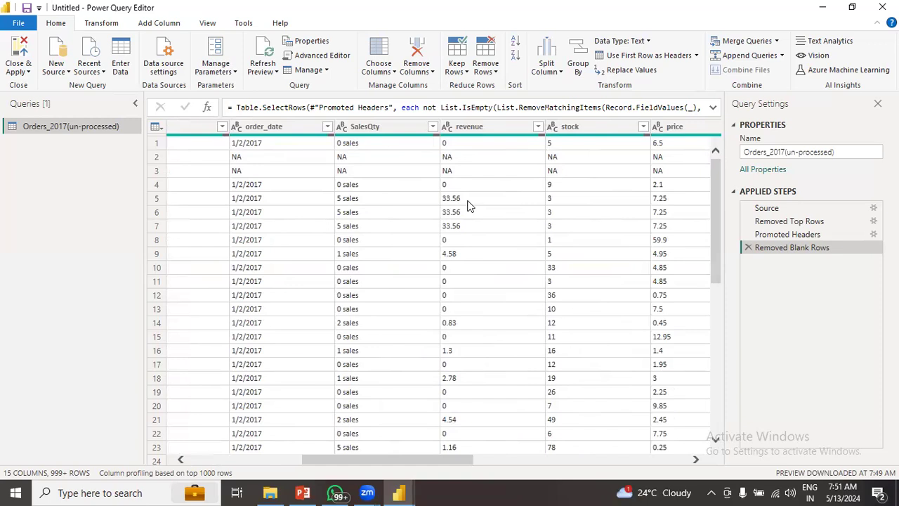
{"action": "left_click_drag", "start_coordinate": [419, 460], "coordinate": [237, 470]}
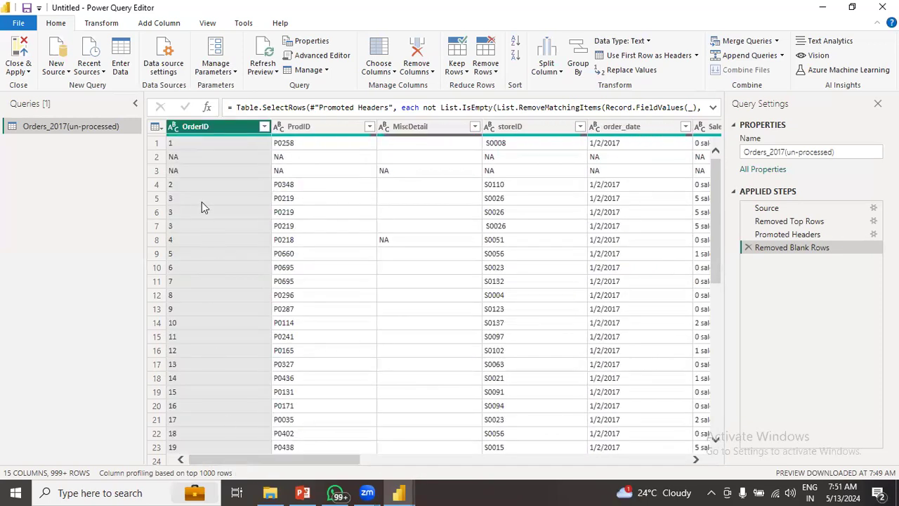
{"action": "left_click_drag", "start_coordinate": [311, 460], "coordinate": [260, 471]}
- Remove duplicate OrderID rows with Remove Rows > Remove Duplicates and review the table
{"action": "left_click", "coordinate": [494, 73]}
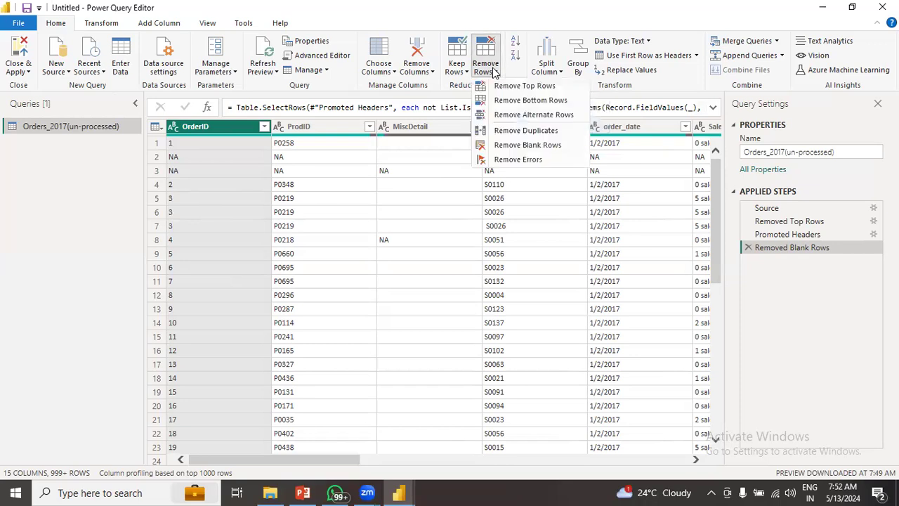
{"action": "left_click", "coordinate": [501, 130]}
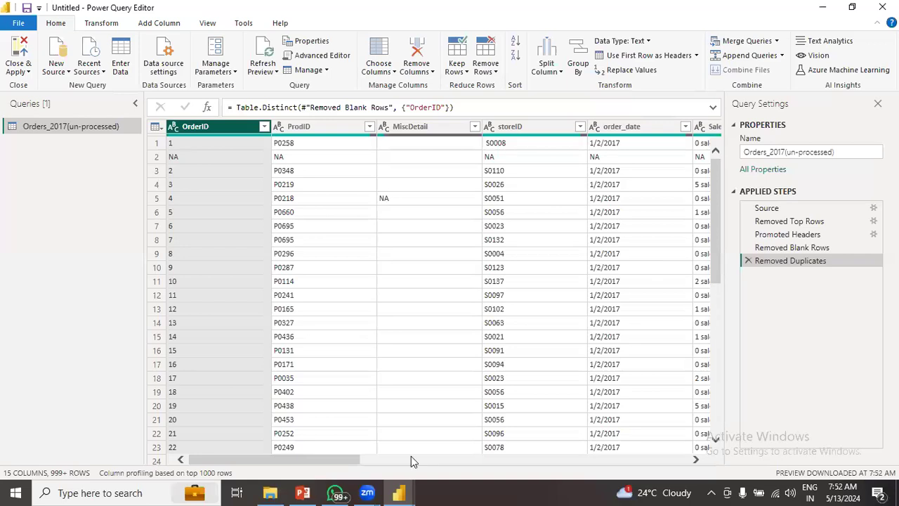
{"action": "left_click_drag", "start_coordinate": [277, 463], "coordinate": [203, 463]}
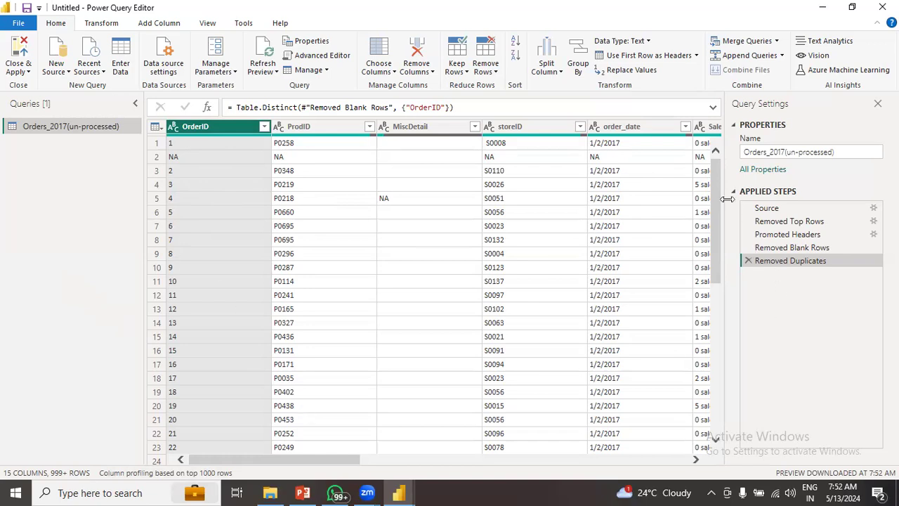
{"action": "mouse_move", "coordinate": [717, 184]}
{"action": "left_mouse_down"}
{"action": "mouse_move", "coordinate": [717, 344]}
{"action": "mouse_move", "coordinate": [706, 181]}
{"action": "left_mouse_up"}
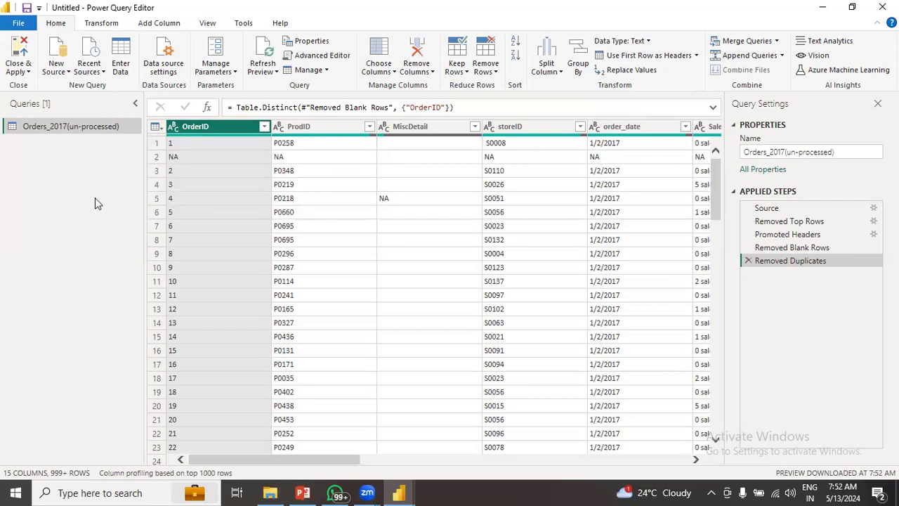
{"action": "left_click", "coordinate": [205, 23]}
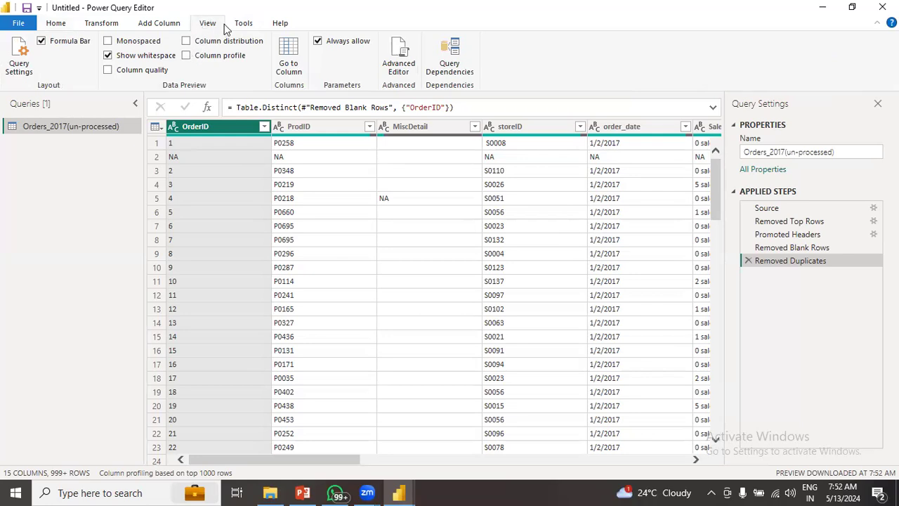
- Turn on Column profile to confirm OrderID's 1000 values are all distinct and unique
{"action": "left_click", "coordinate": [186, 56]}
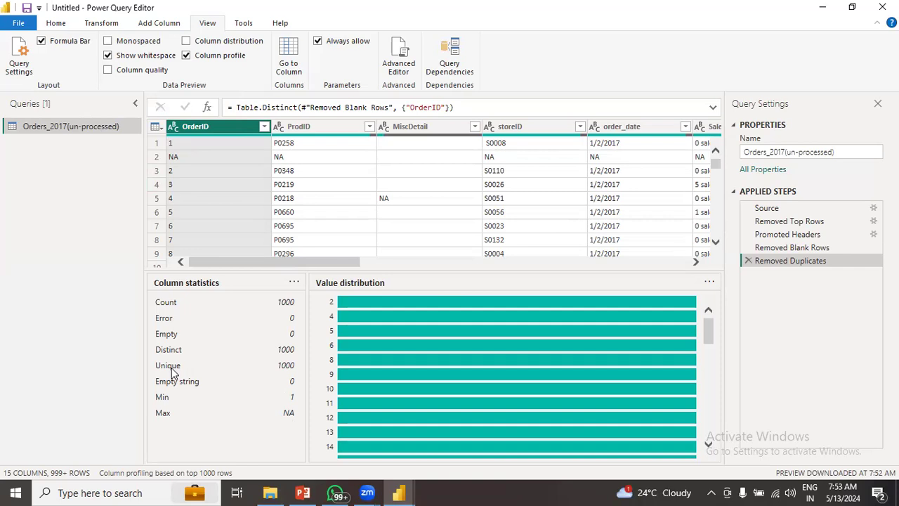
- Launch Excel, create a blank workbook, and type the header Order ID in F5
{"action": "left_click", "coordinate": [105, 494]}
{"action": "type", "text": "excel"}
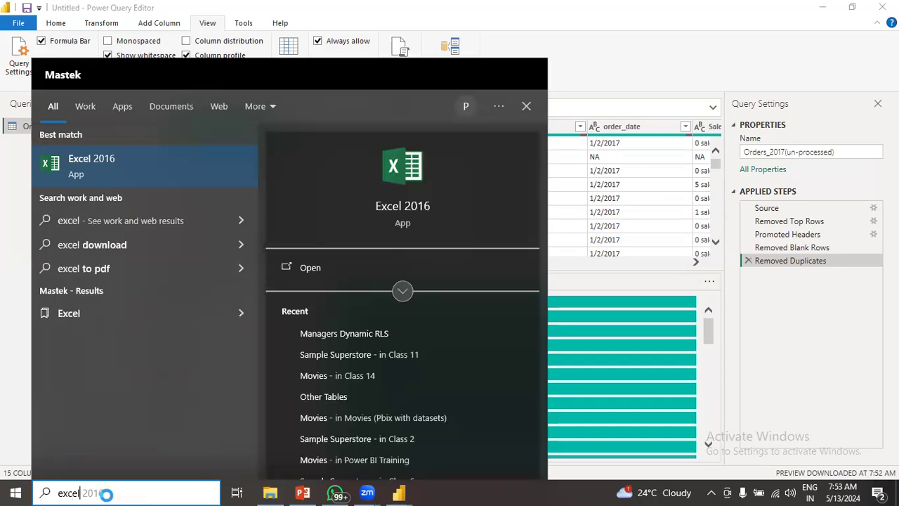
{"action": "key", "text": "Return"}
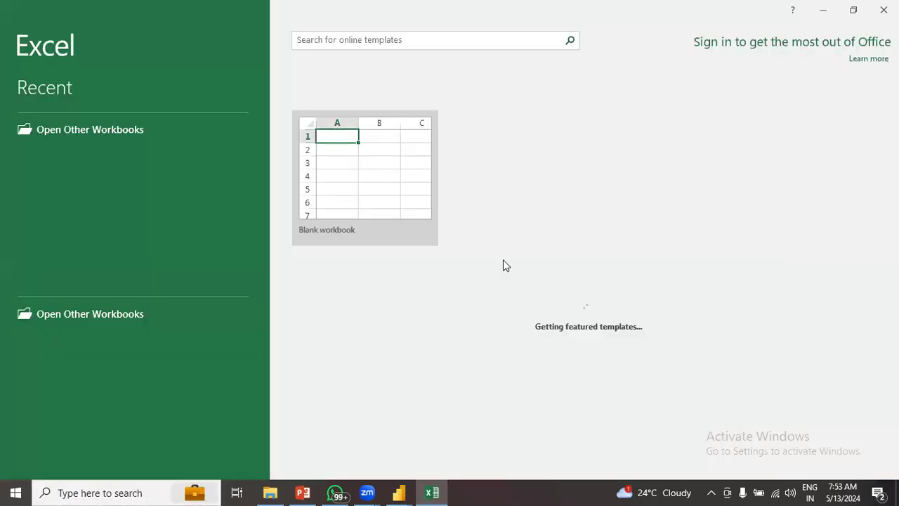
{"action": "left_click", "coordinate": [377, 184]}
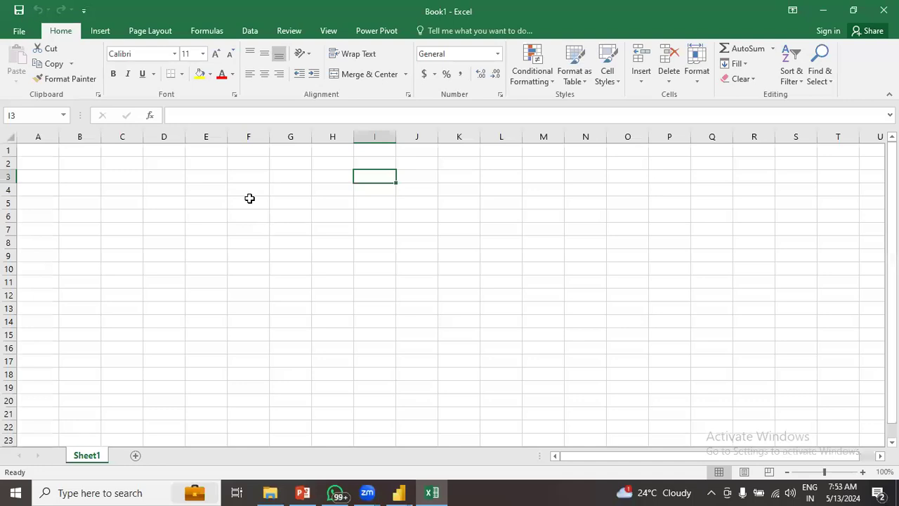
{"action": "left_click", "coordinate": [243, 207]}
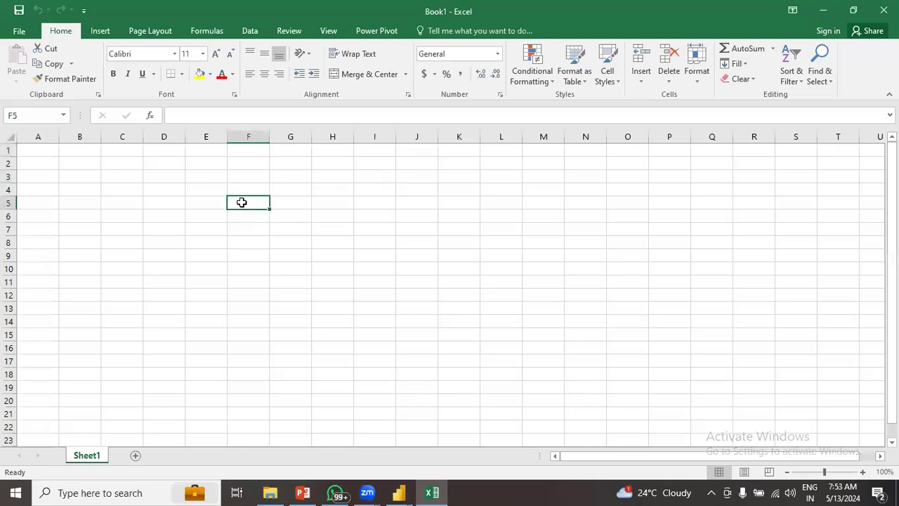
{"action": "double_click", "coordinate": [244, 203]}
{"action": "type", "text": "Ord"}
{"action": "type", "text": "ID"}
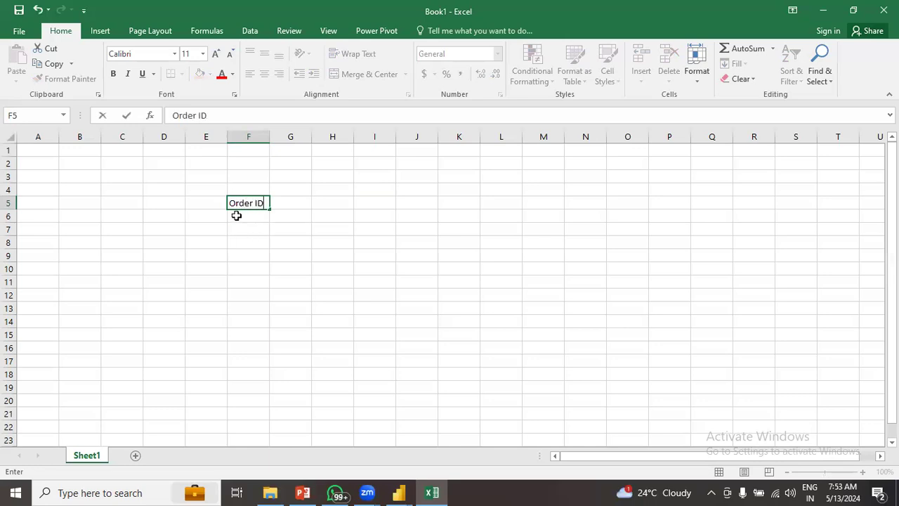
- Enter Order IDs 1, 2, 2, 3, 4 in cells F6 to F10
{"action": "double_click", "coordinate": [237, 215]}
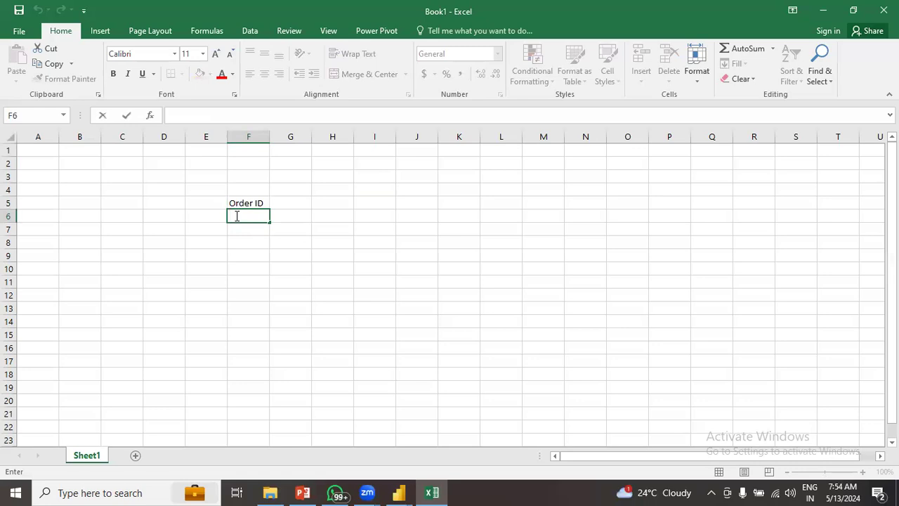
{"action": "type", "text": "1"}
{"action": "left_click", "coordinate": [239, 231]}
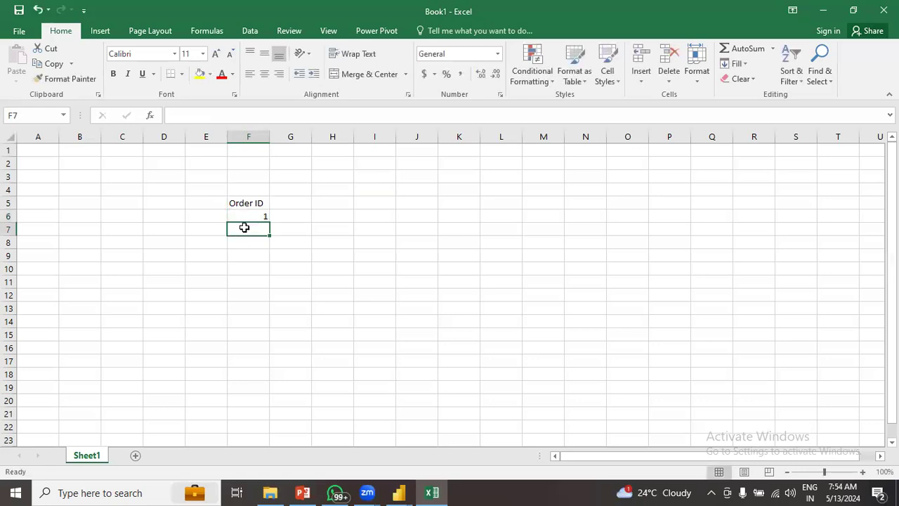
{"action": "double_click", "coordinate": [243, 226]}
{"action": "type", "text": "2"}
{"action": "left_click", "coordinate": [245, 243]}
{"action": "double_click", "coordinate": [245, 243]}
{"action": "type", "text": "3"}
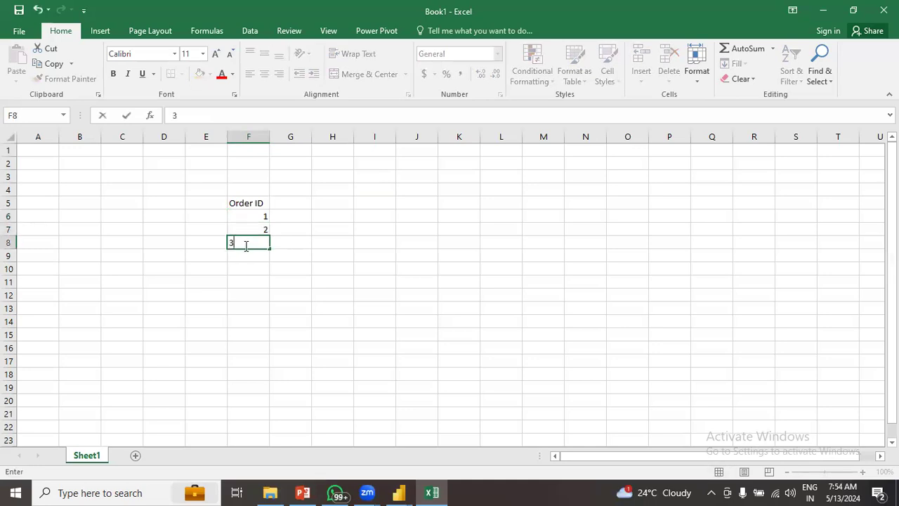
{"action": "key", "text": "BackSpace"}
{"action": "type", "text": "2"}
{"action": "double_click", "coordinate": [237, 256]}
{"action": "type", "text": "3"}
{"action": "double_click", "coordinate": [240, 269]}
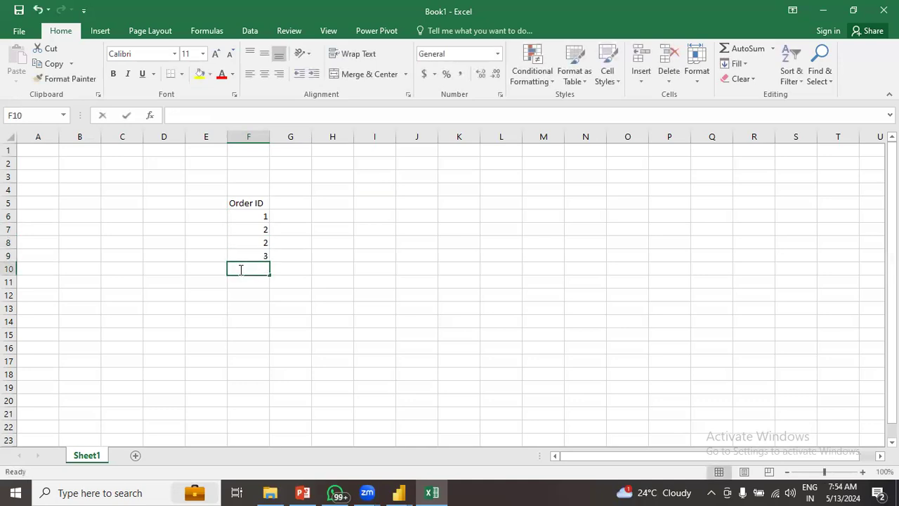
{"action": "type", "text": "4"}
- Enter 4, 5, 5, 6, 7, 8 in F11 to F16 and select the Order ID values
{"action": "double_click", "coordinate": [250, 281]}
{"action": "type", "text": "4"}
{"action": "double_click", "coordinate": [249, 296]}
{"action": "type", "text": "5"}
{"action": "double_click", "coordinate": [247, 309]}
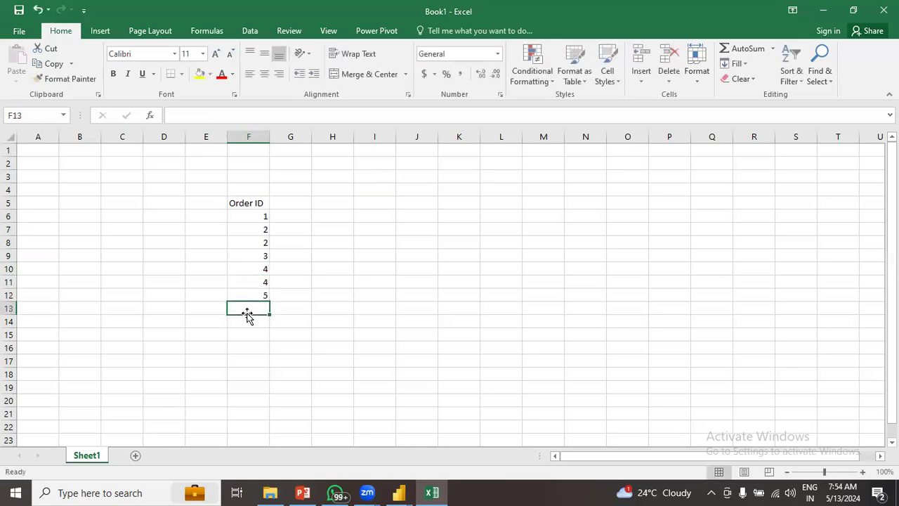
{"action": "type", "text": "5"}
{"action": "double_click", "coordinate": [249, 320]}
{"action": "type", "text": "6"}
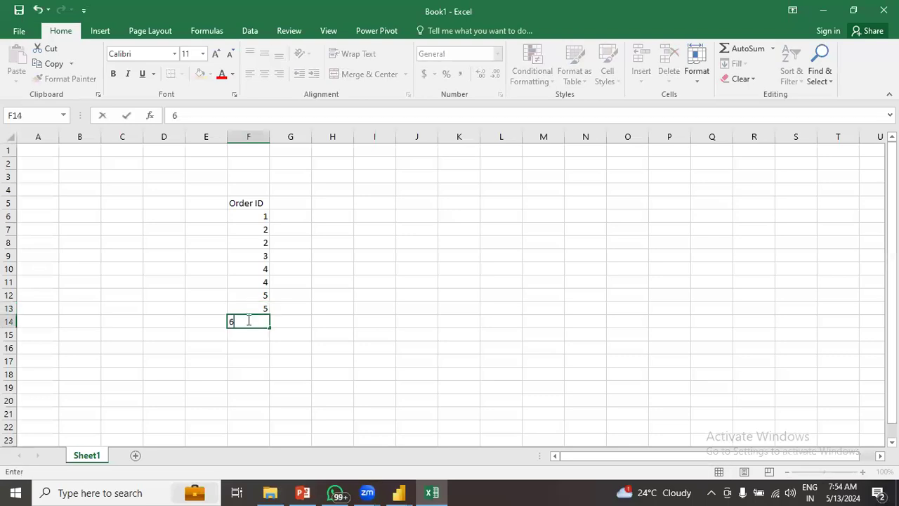
{"action": "double_click", "coordinate": [256, 334]}
{"action": "type", "text": "7"}
{"action": "double_click", "coordinate": [246, 347]}
{"action": "type", "text": "8"}
{"action": "left_click", "coordinate": [305, 399]}
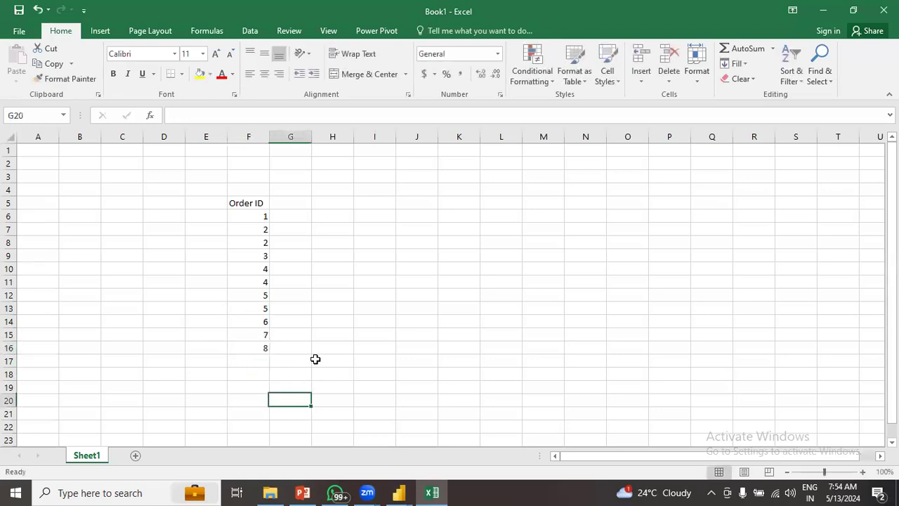
{"action": "left_click_drag", "start_coordinate": [261, 216], "coordinate": [267, 347]}
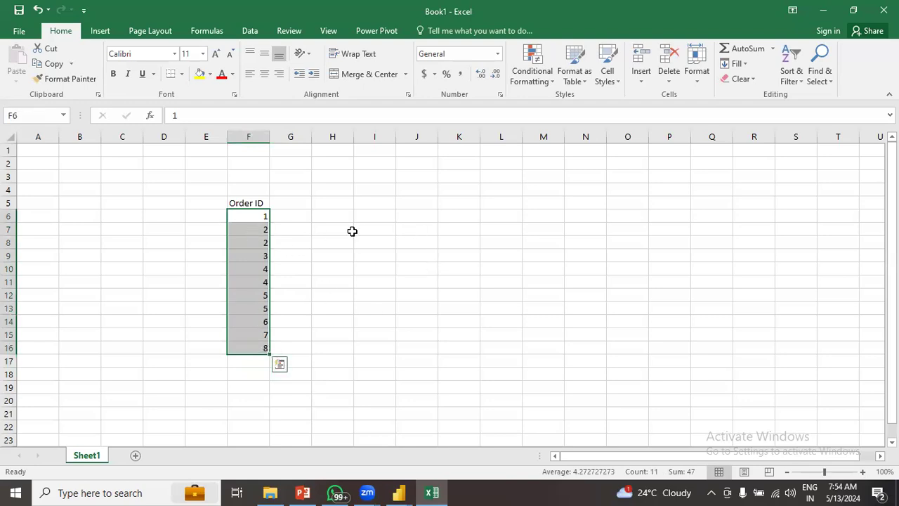
- Enter the label Distinct in J5 with the count 8 in K5
{"action": "left_click", "coordinate": [415, 204]}
{"action": "double_click", "coordinate": [415, 204]}
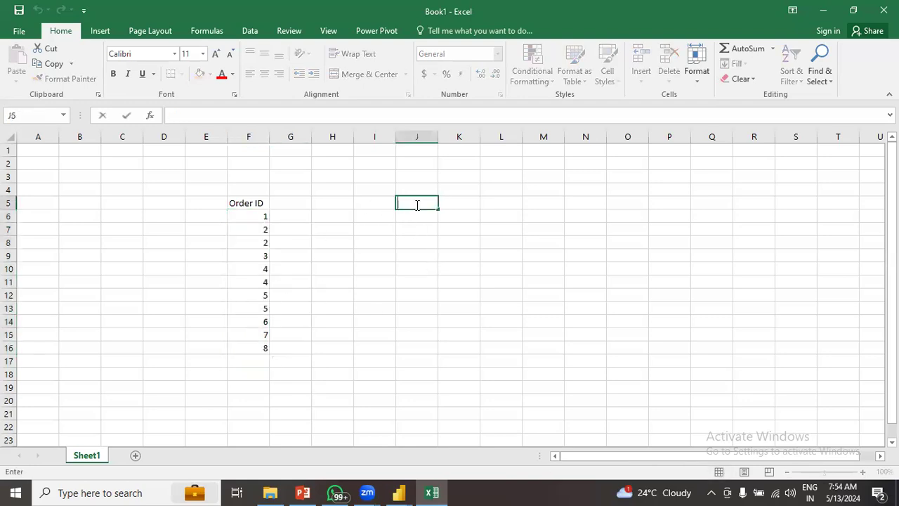
{"action": "type", "text": "Distinct"}
{"action": "left_click", "coordinate": [455, 201]}
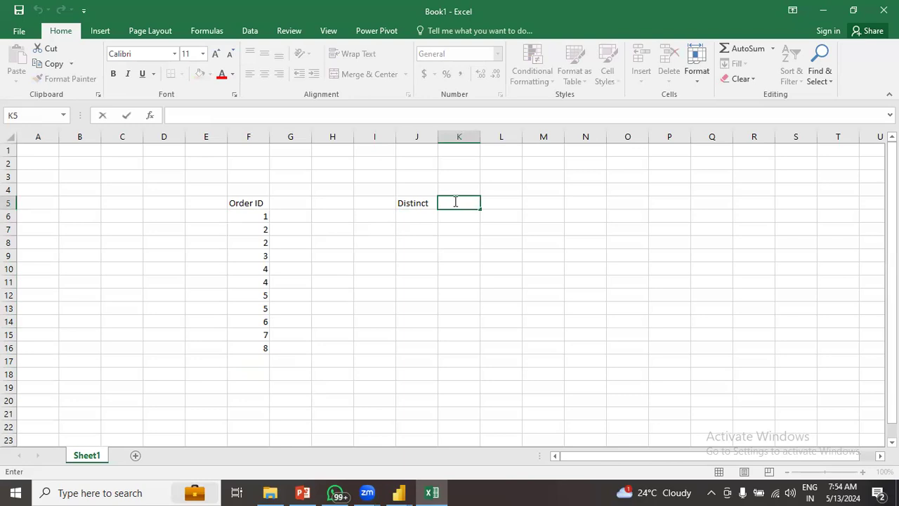
{"action": "type", "text": "8"}
{"action": "left_click", "coordinate": [437, 253]}
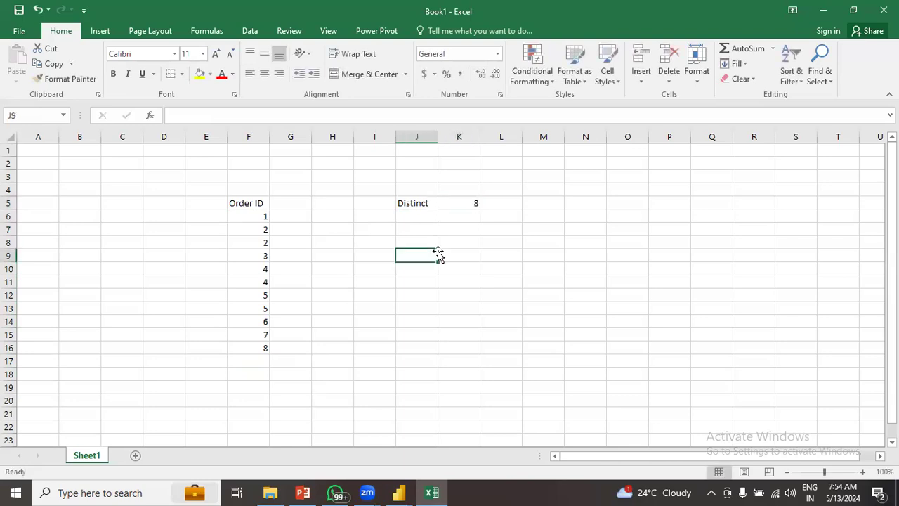
- Enter the label Unique in J6 and, after checking the Order IDs, the count 5 in K6
{"action": "double_click", "coordinate": [410, 218]}
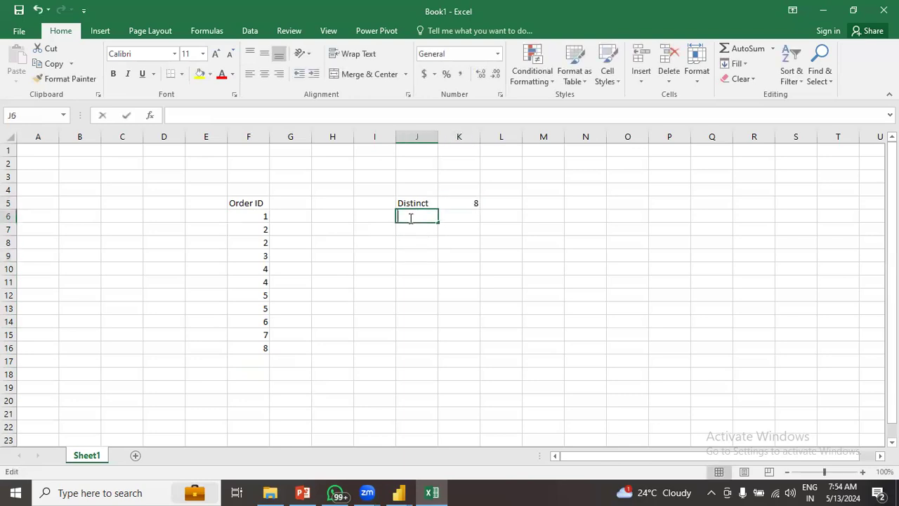
{"action": "type", "text": "Unique"}
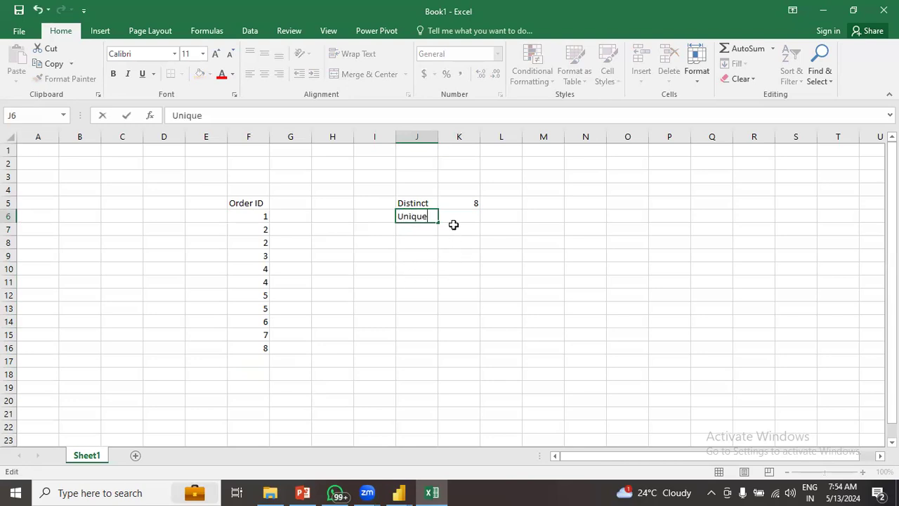
{"action": "left_click", "coordinate": [456, 219]}
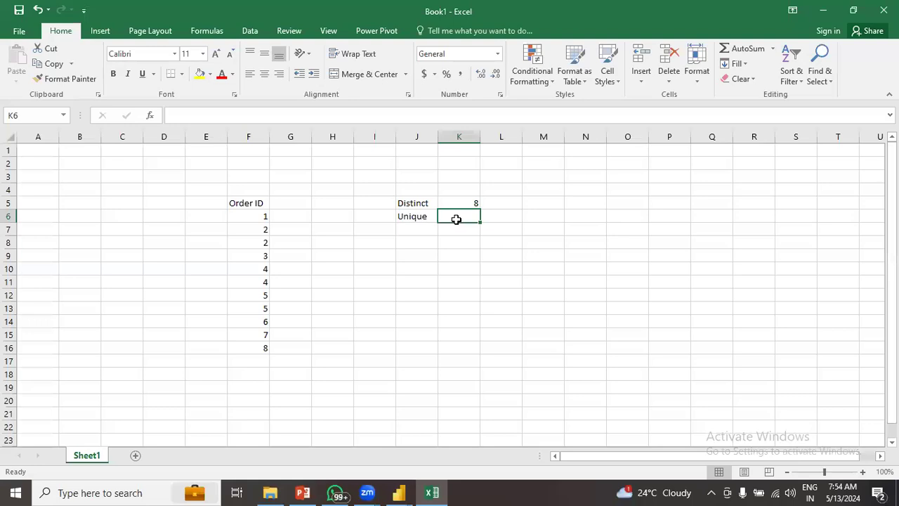
{"action": "double_click", "coordinate": [457, 218]}
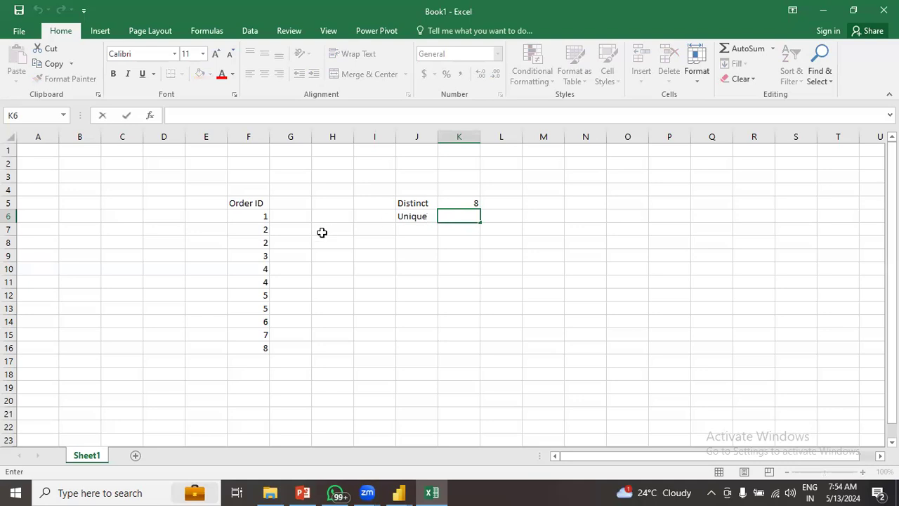
{"action": "left_click", "coordinate": [259, 215]}
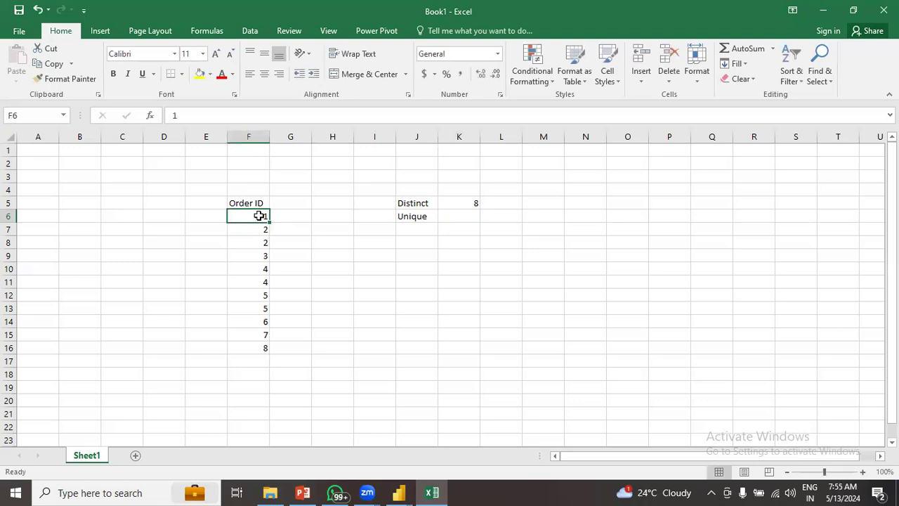
{"action": "left_click", "coordinate": [253, 257]}
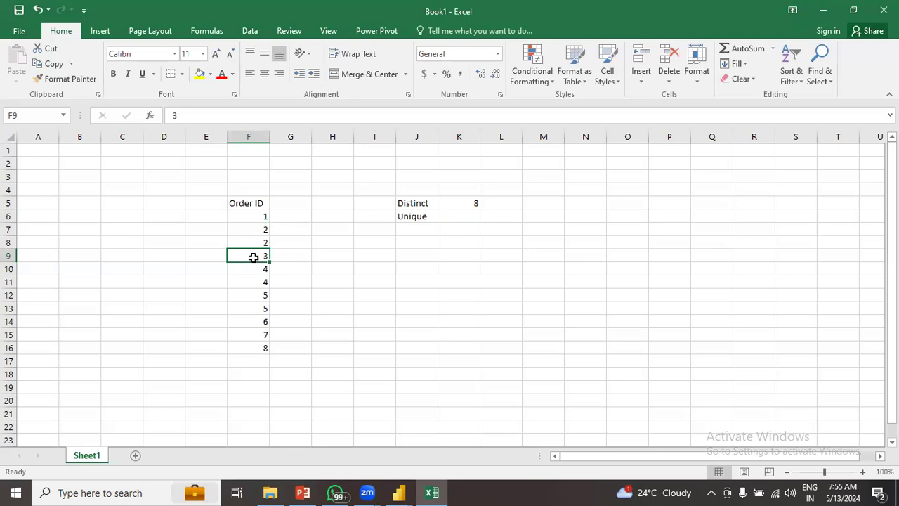
{"action": "double_click", "coordinate": [472, 218]}
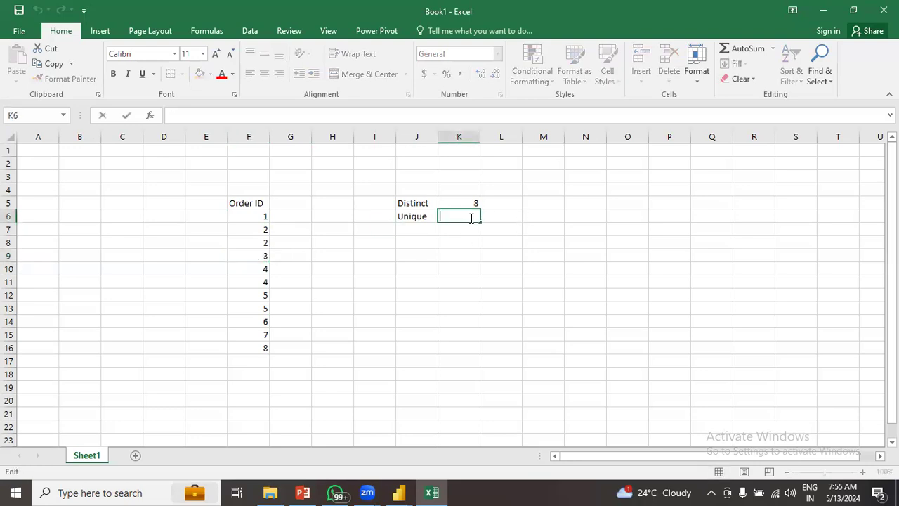
{"action": "type", "text": "5"}
{"action": "left_click", "coordinate": [464, 281]}
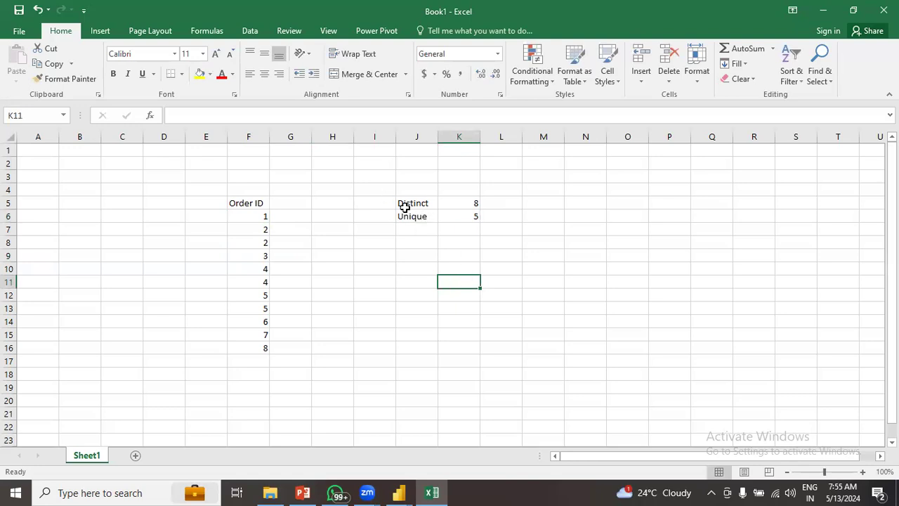
- Select the Distinct and Unique summary labels with their counts to review them
{"action": "left_click_drag", "start_coordinate": [407, 203], "coordinate": [468, 205]}
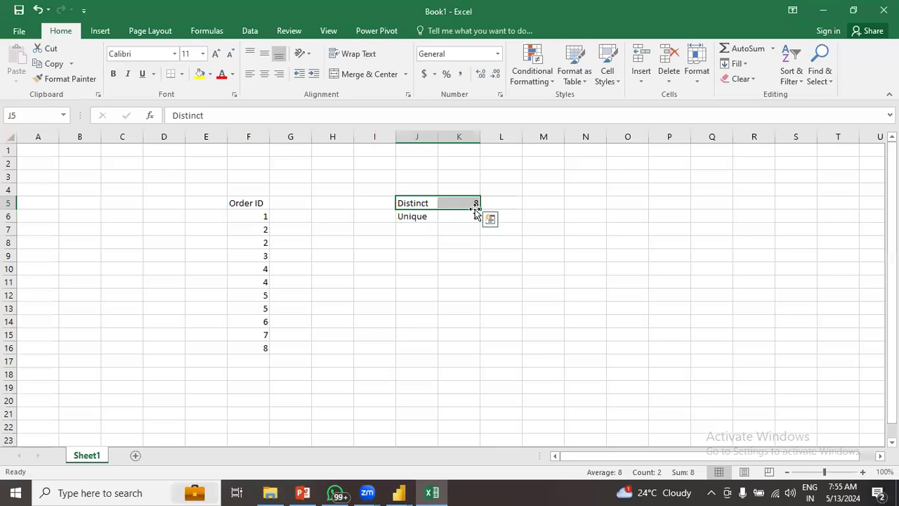
{"action": "left_click", "coordinate": [475, 249]}
{"action": "left_click", "coordinate": [409, 217]}
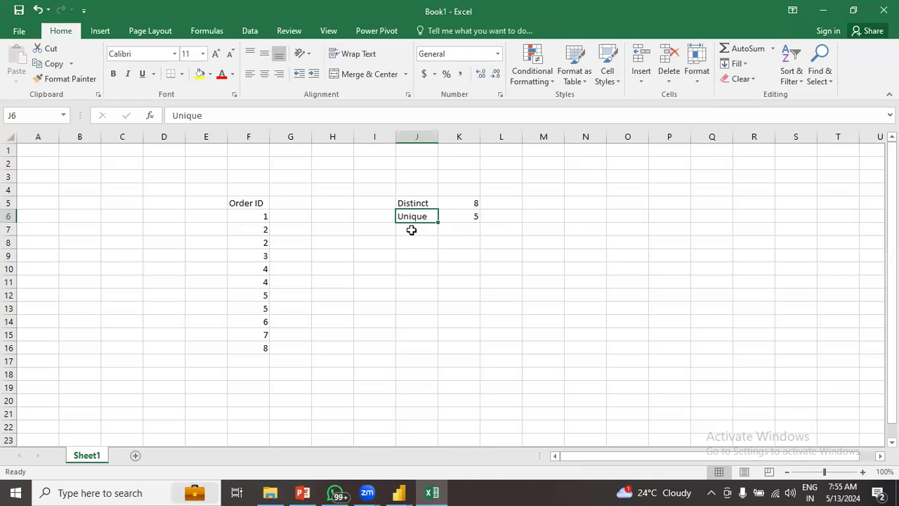
{"action": "left_click", "coordinate": [411, 231]}
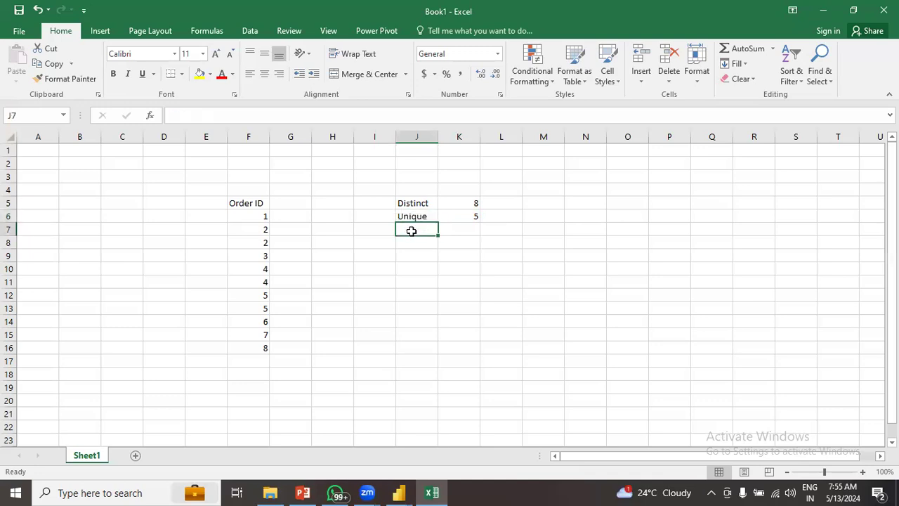
{"action": "left_click_drag", "start_coordinate": [401, 203], "coordinate": [457, 219]}
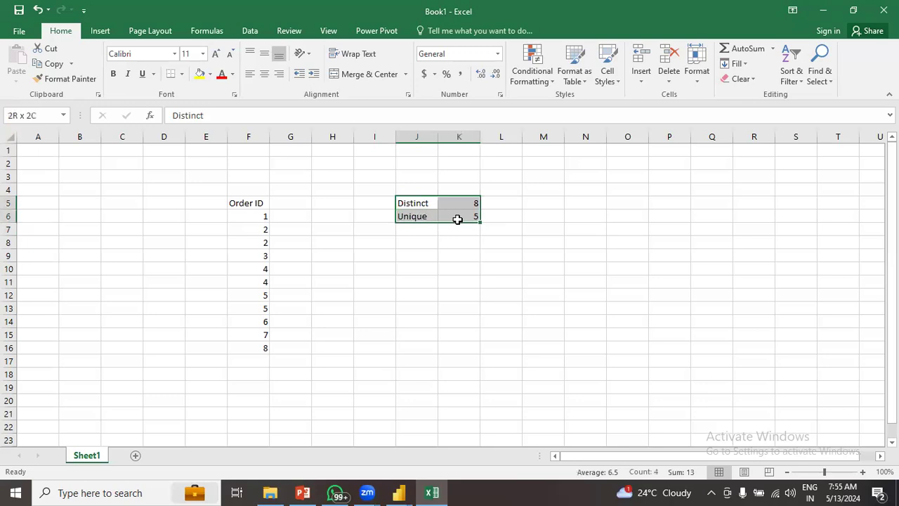
{"action": "left_click", "coordinate": [420, 278]}
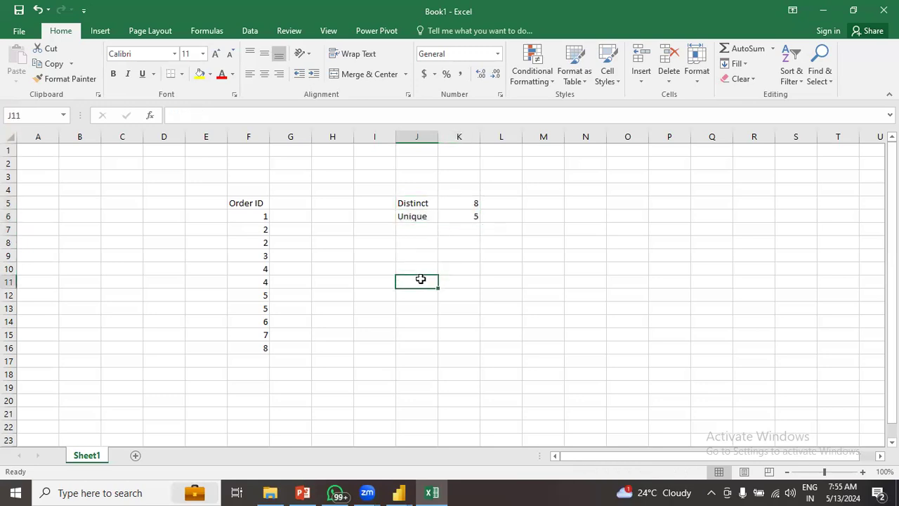
- Bring the Power Query Editor back and turn off the Column profile preview, leaving only the data grid
{"action": "mouse_move", "coordinate": [402, 492]}
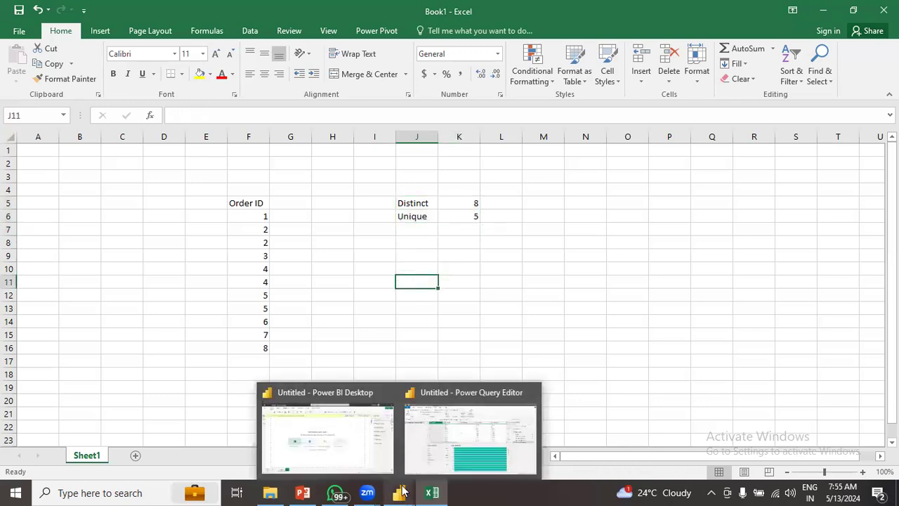
{"action": "left_click", "coordinate": [439, 466]}
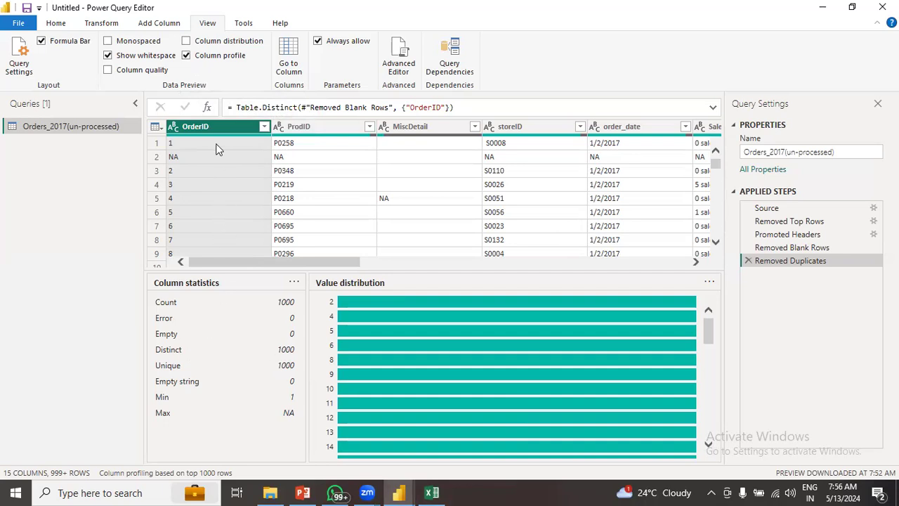
{"action": "left_click", "coordinate": [186, 55]}
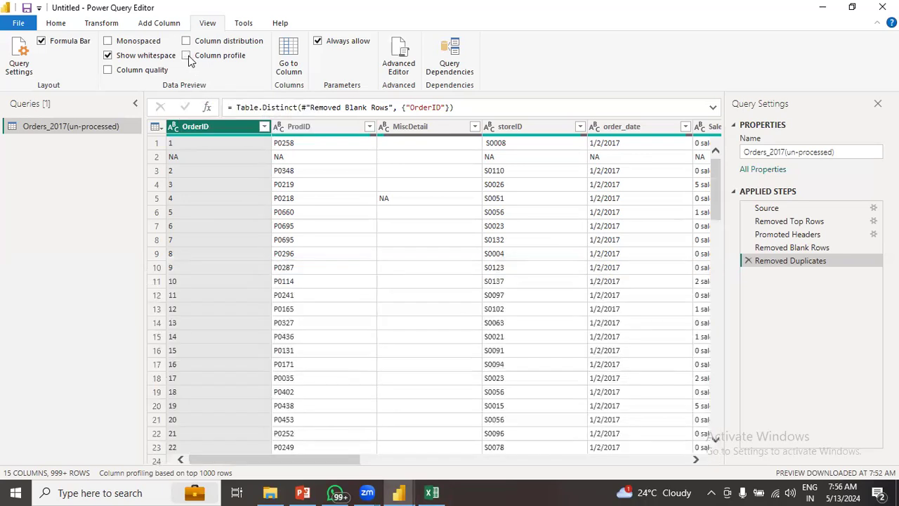
{"action": "left_click", "coordinate": [56, 24]}
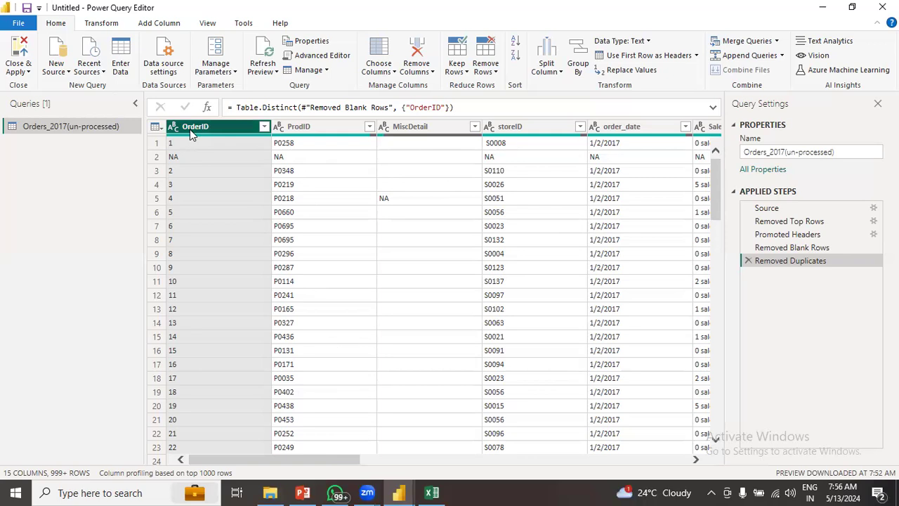
{"action": "left_click_drag", "start_coordinate": [343, 460], "coordinate": [260, 475]}
{"action": "left_click", "coordinate": [317, 128]}
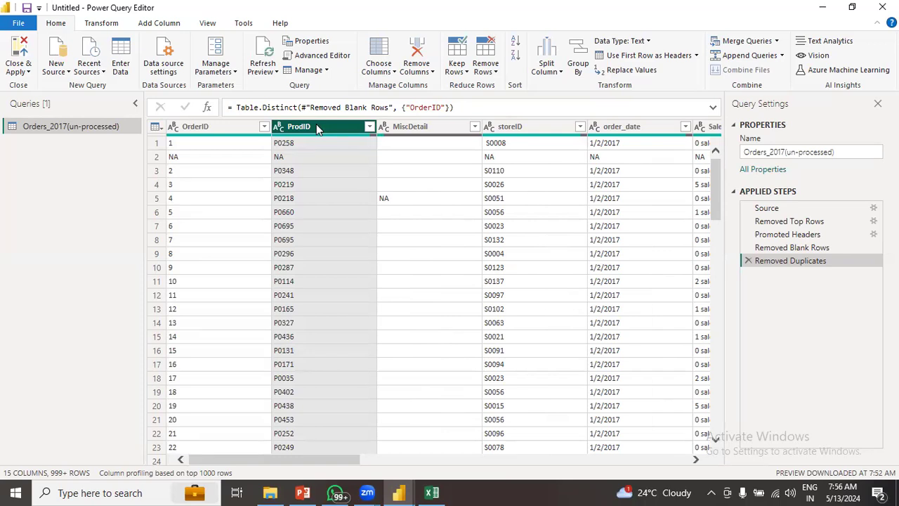
{"action": "left_click_drag", "start_coordinate": [337, 461], "coordinate": [368, 463]}
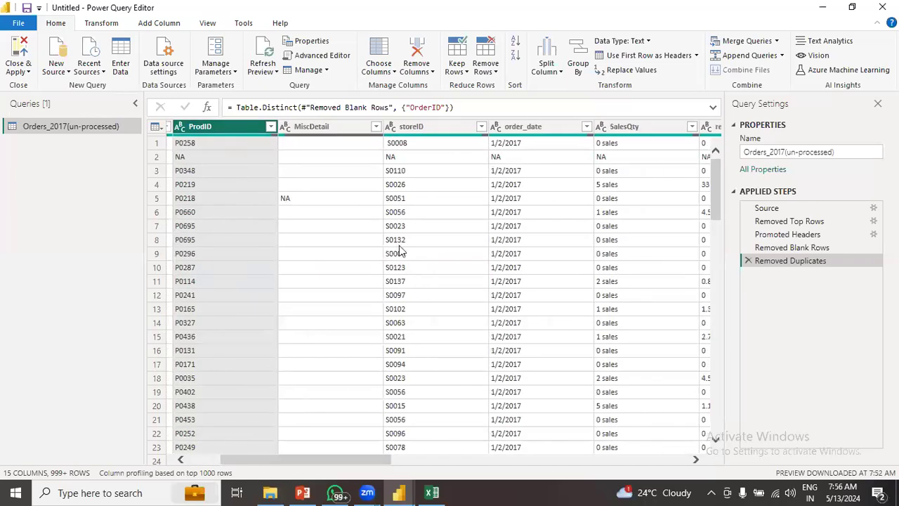
{"action": "left_click", "coordinate": [320, 134]}
{"action": "left_click", "coordinate": [425, 129]}
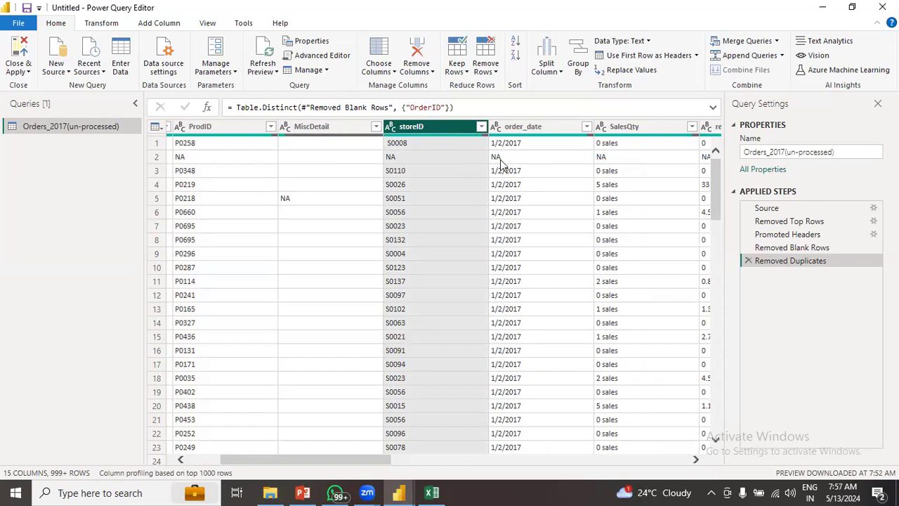
{"action": "left_click", "coordinate": [521, 132]}
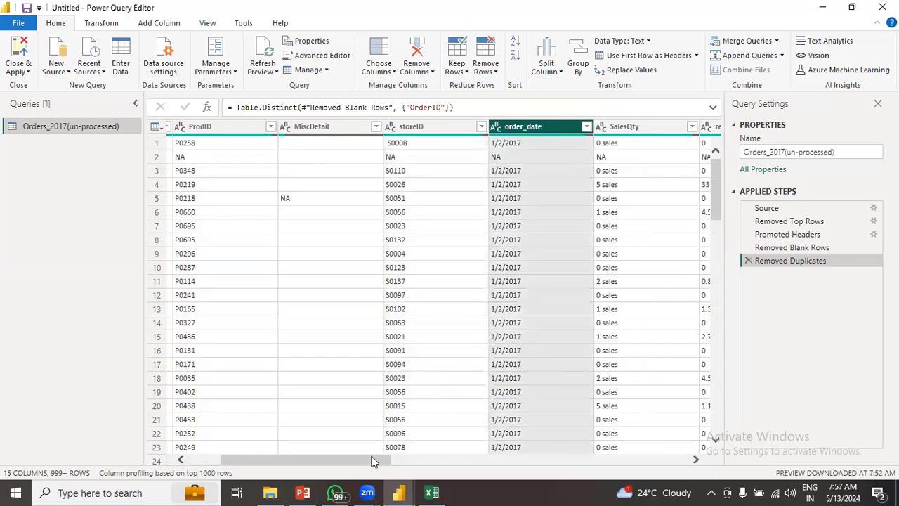
{"action": "left_click_drag", "start_coordinate": [376, 464], "coordinate": [412, 463]}
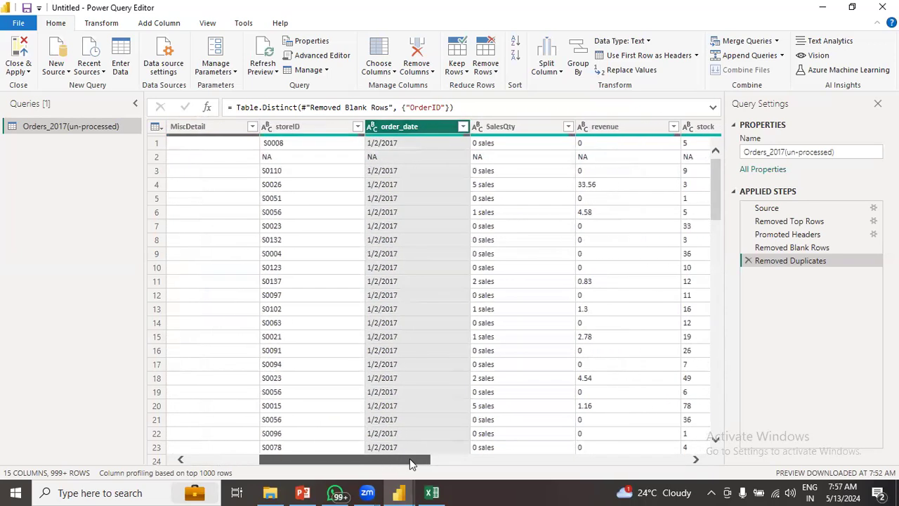
{"action": "left_click", "coordinate": [525, 129]}
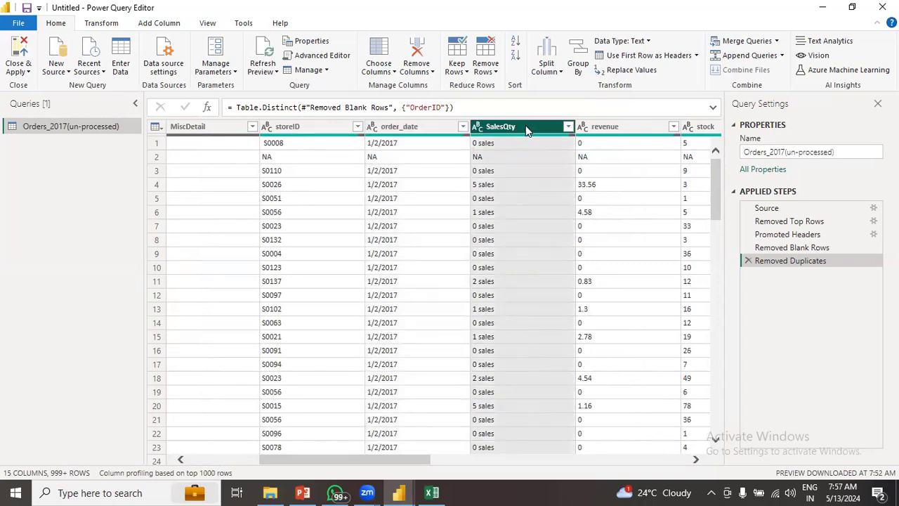
{"action": "left_click", "coordinate": [614, 130]}
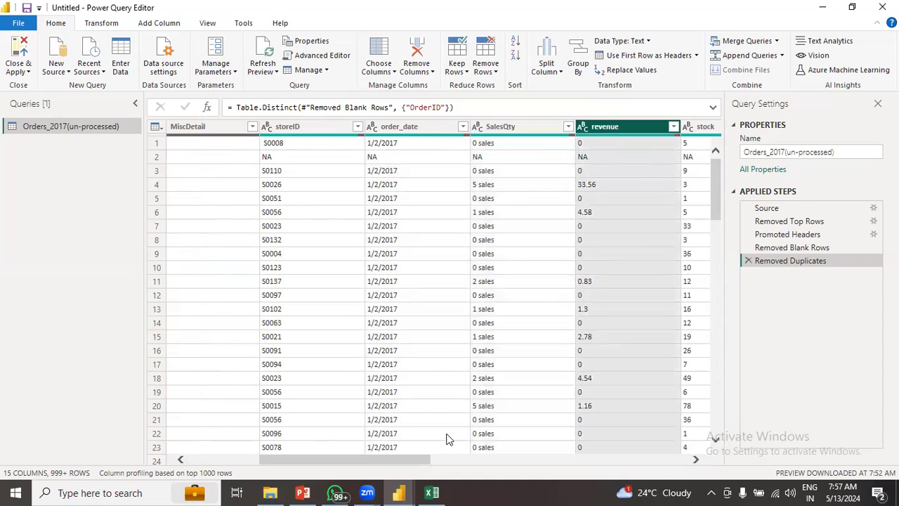
{"action": "left_click_drag", "start_coordinate": [419, 457], "coordinate": [498, 459]}
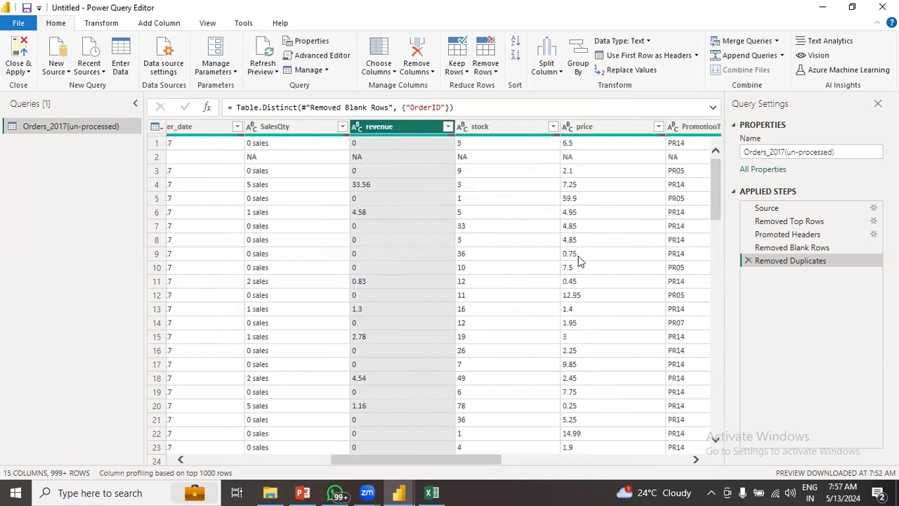
{"action": "left_click", "coordinate": [594, 134]}
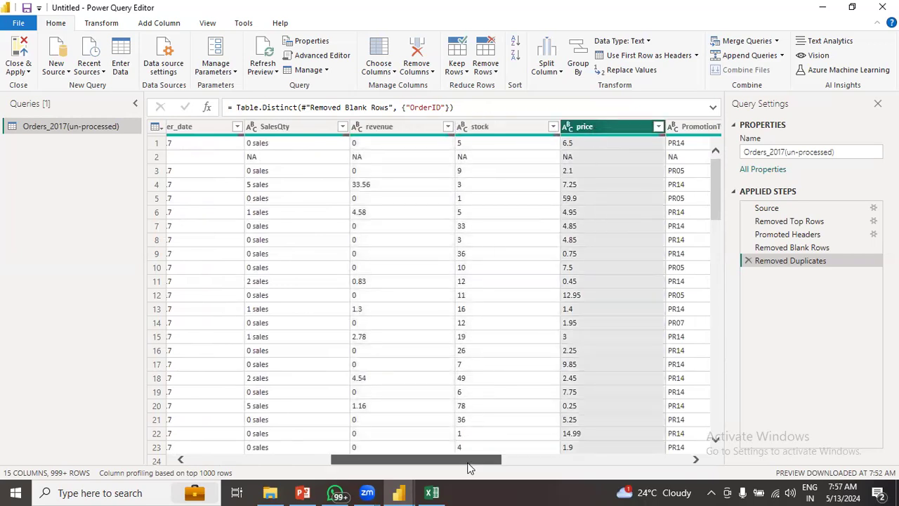
{"action": "left_click_drag", "start_coordinate": [469, 458], "coordinate": [531, 458]}
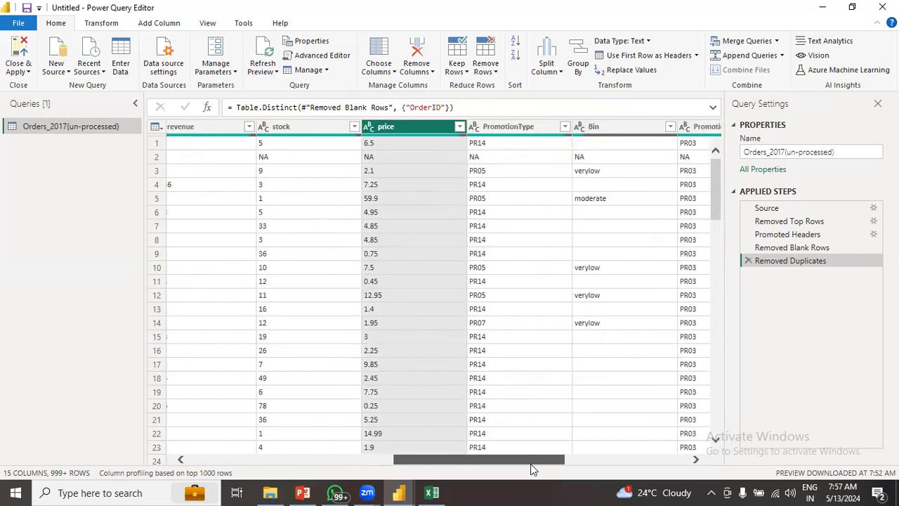
{"action": "left_click", "coordinate": [510, 130]}
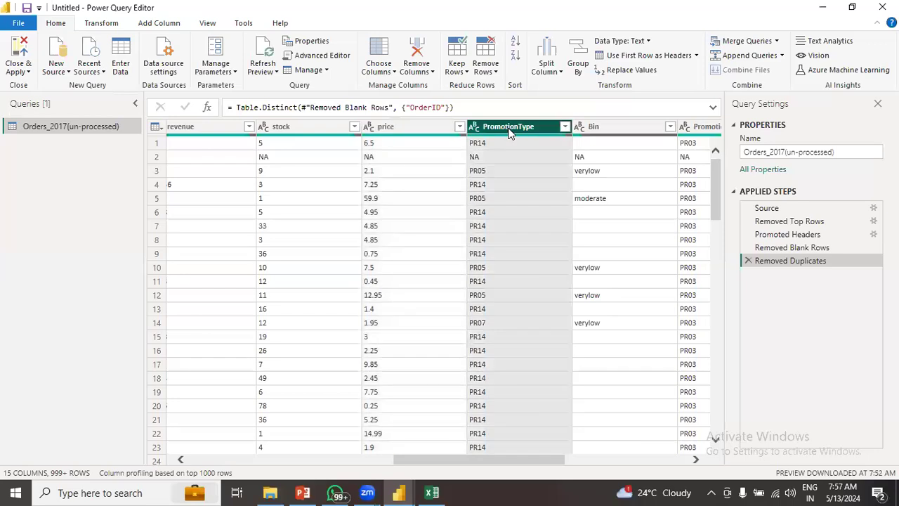
{"action": "left_click", "coordinate": [600, 128]}
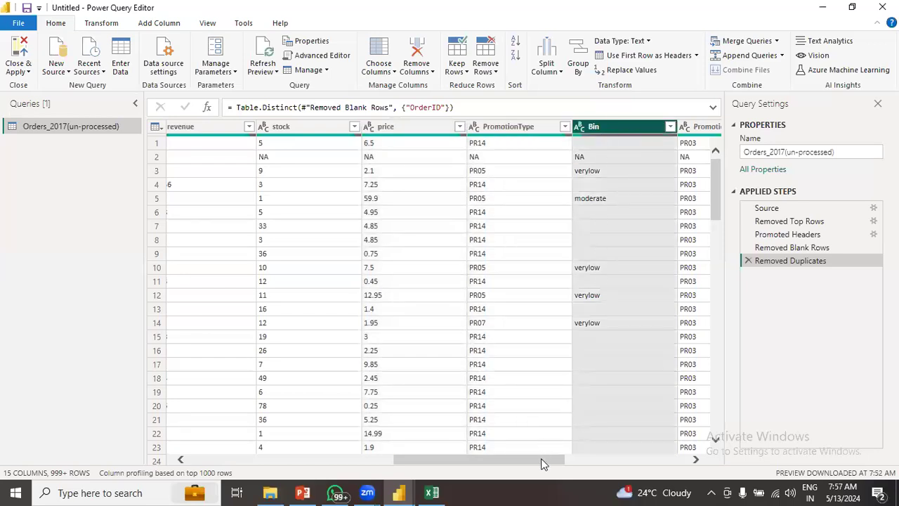
{"action": "left_click_drag", "start_coordinate": [540, 465], "coordinate": [605, 462]}
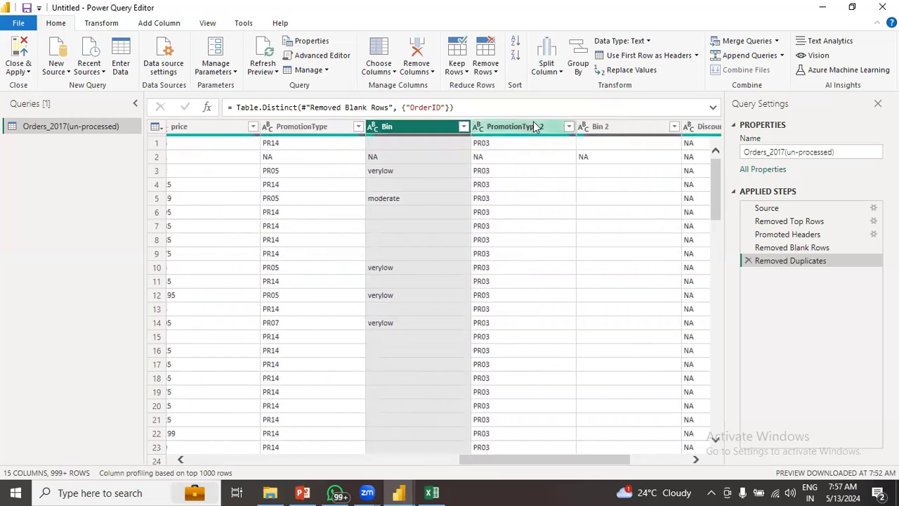
{"action": "left_click", "coordinate": [535, 127]}
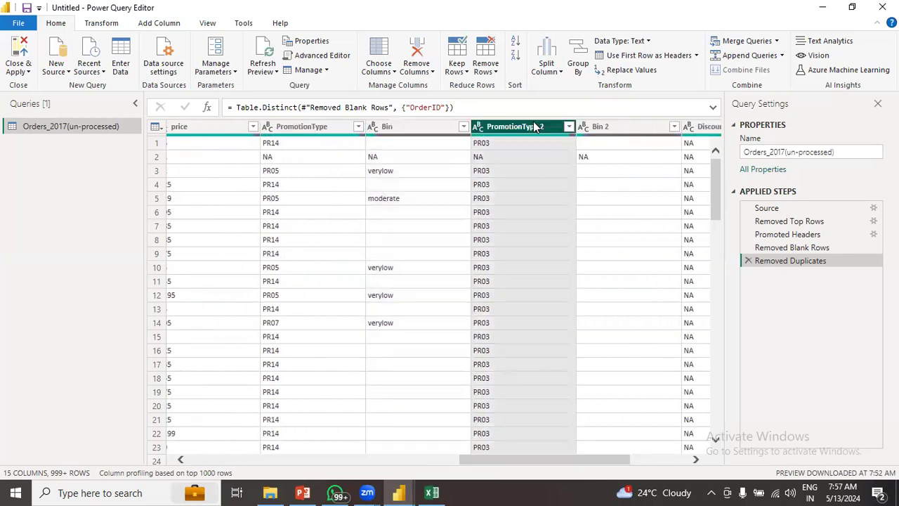
{"action": "left_click", "coordinate": [604, 126]}
{"action": "left_click_drag", "start_coordinate": [599, 462], "coordinate": [653, 462]}
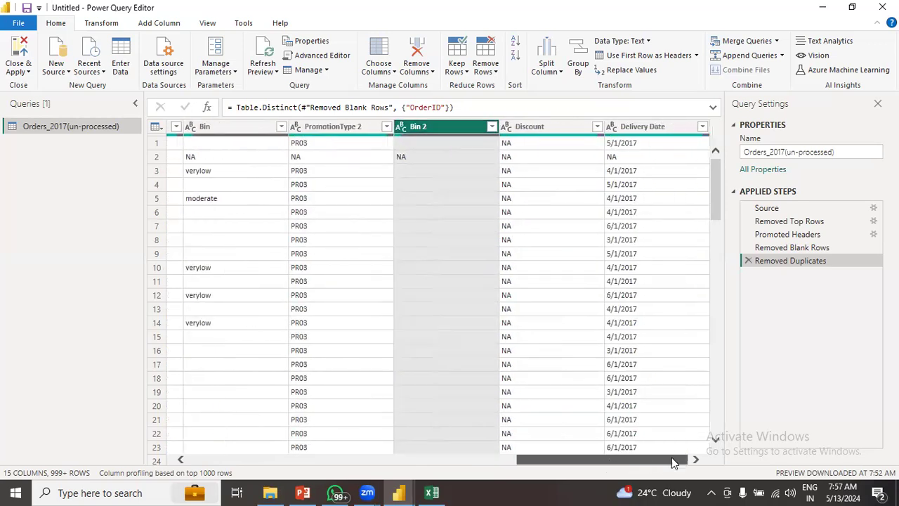
{"action": "left_click", "coordinate": [561, 130]}
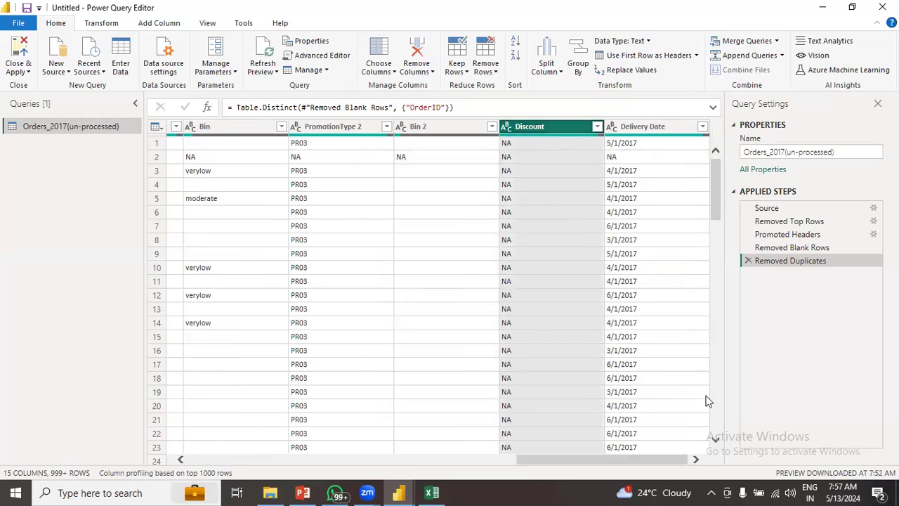
{"action": "left_click", "coordinate": [652, 128]}
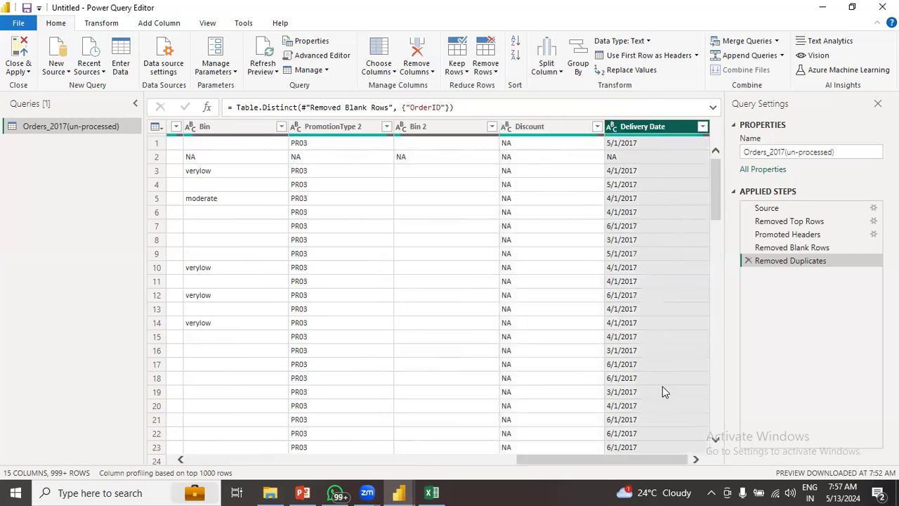
{"action": "left_click_drag", "start_coordinate": [662, 457], "coordinate": [263, 471]}
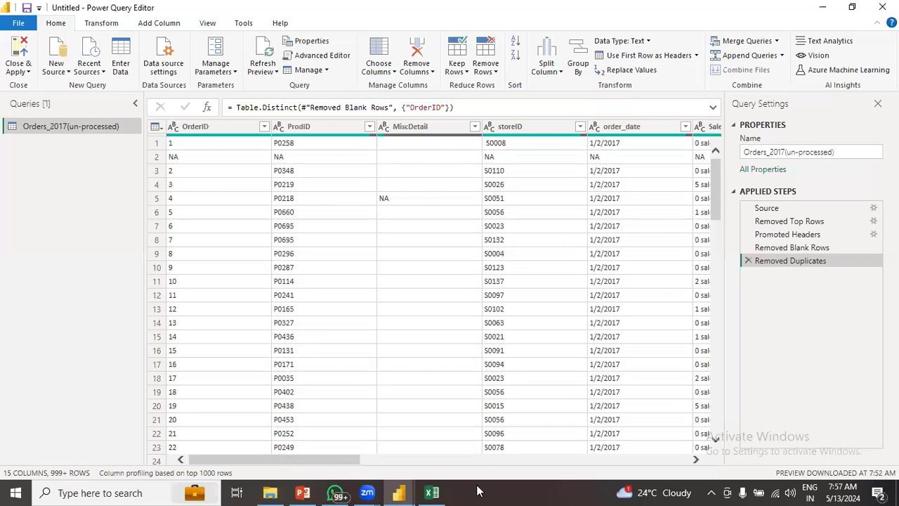
{"action": "left_click_drag", "start_coordinate": [327, 459], "coordinate": [630, 465]}
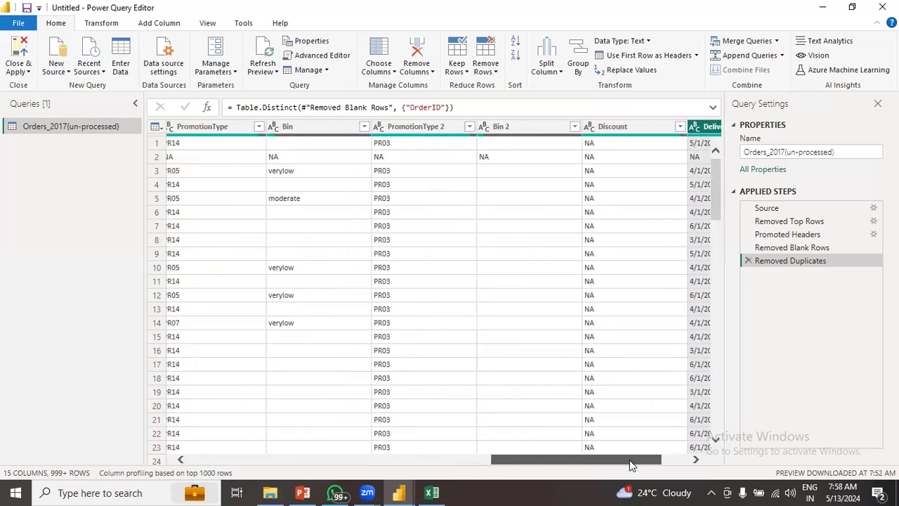
{"action": "left_click_drag", "start_coordinate": [630, 464], "coordinate": [552, 473]}
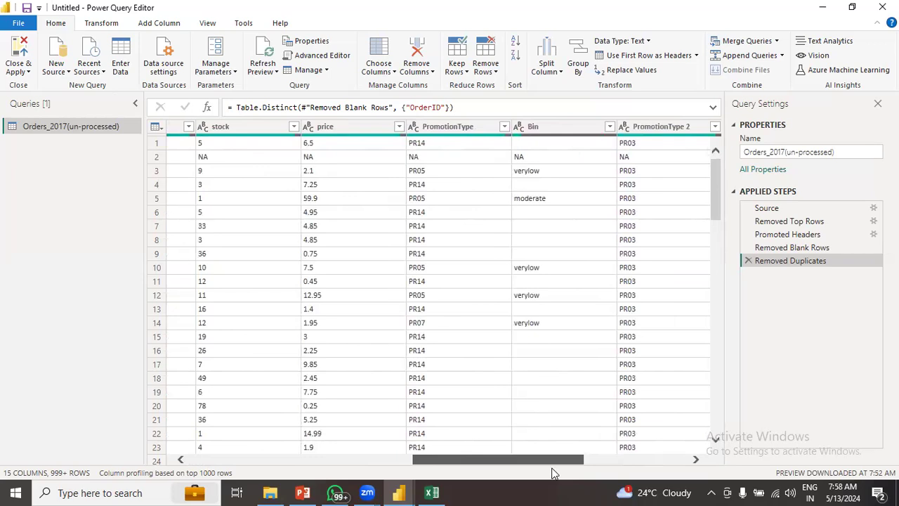
{"action": "left_click_drag", "start_coordinate": [552, 473], "coordinate": [261, 474]}
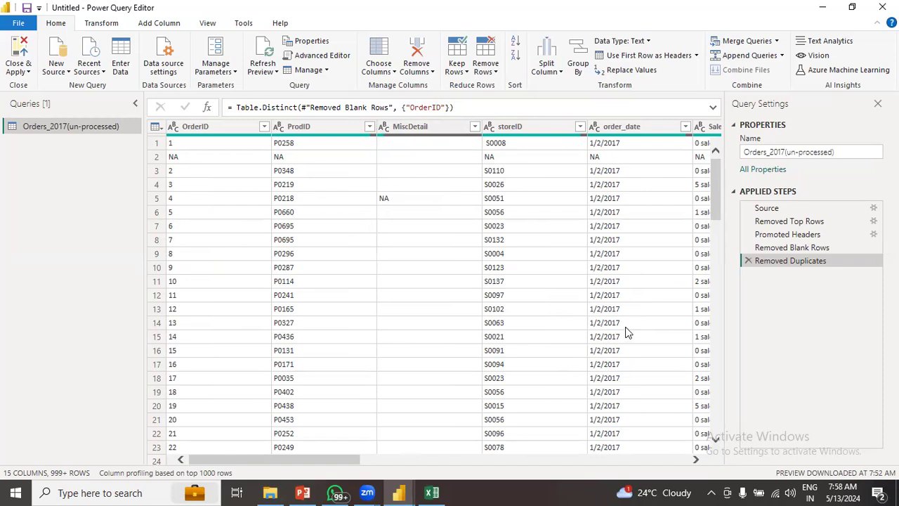
{"action": "left_click_drag", "start_coordinate": [348, 461], "coordinate": [698, 466]}
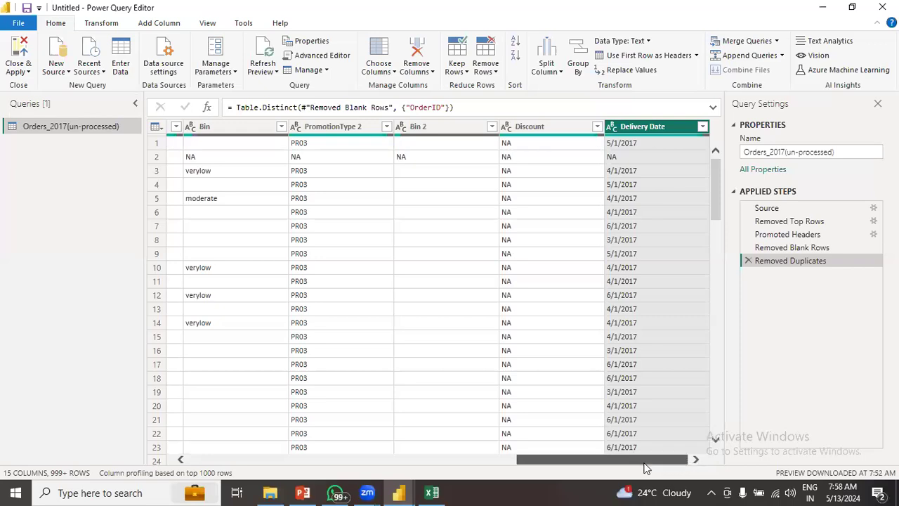
{"action": "left_click_drag", "start_coordinate": [644, 465], "coordinate": [286, 467]}
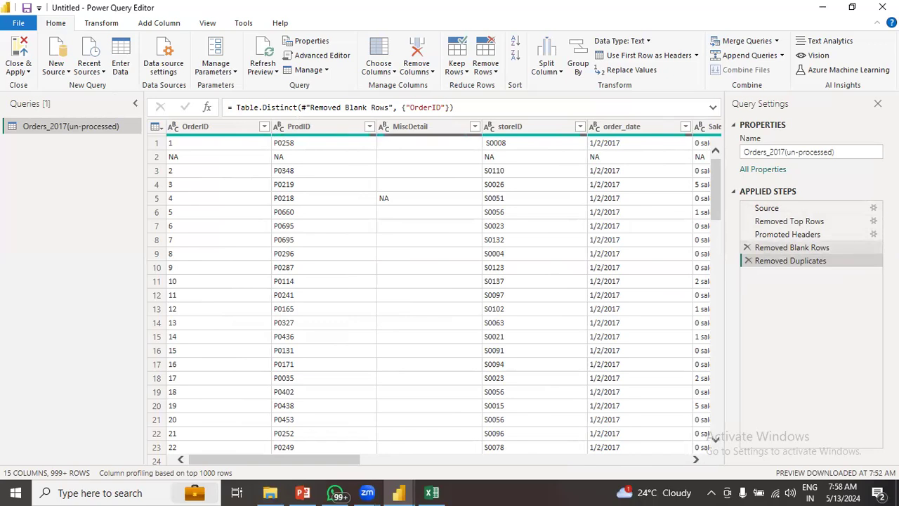
{"action": "left_click", "coordinate": [787, 234]}
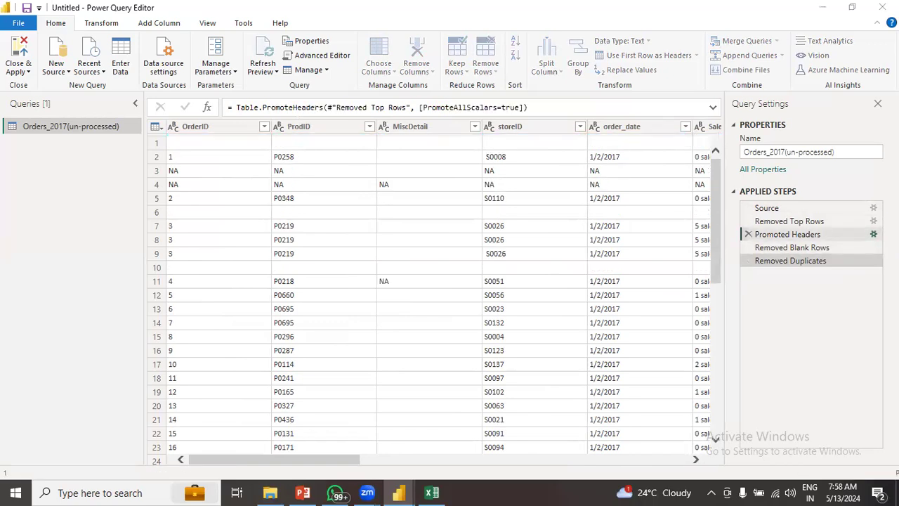
{"action": "left_click", "coordinate": [873, 234]}
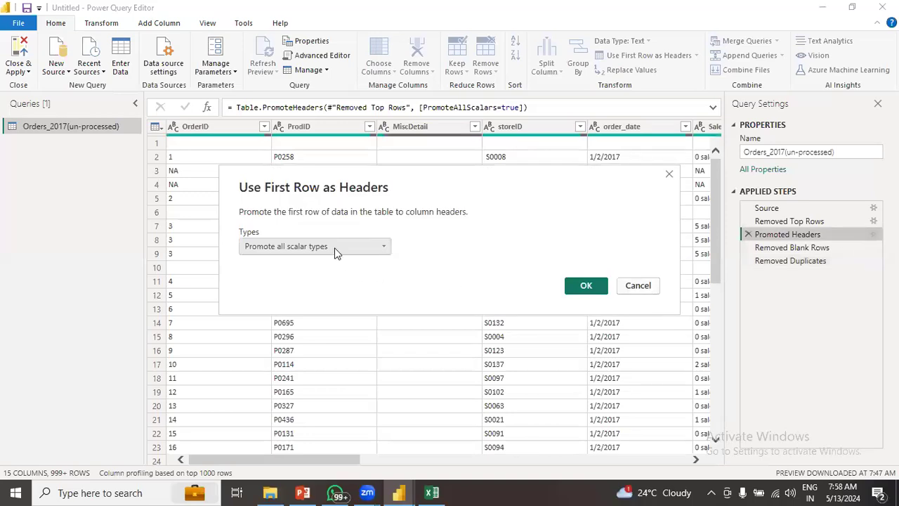
{"action": "left_click", "coordinate": [645, 286]}
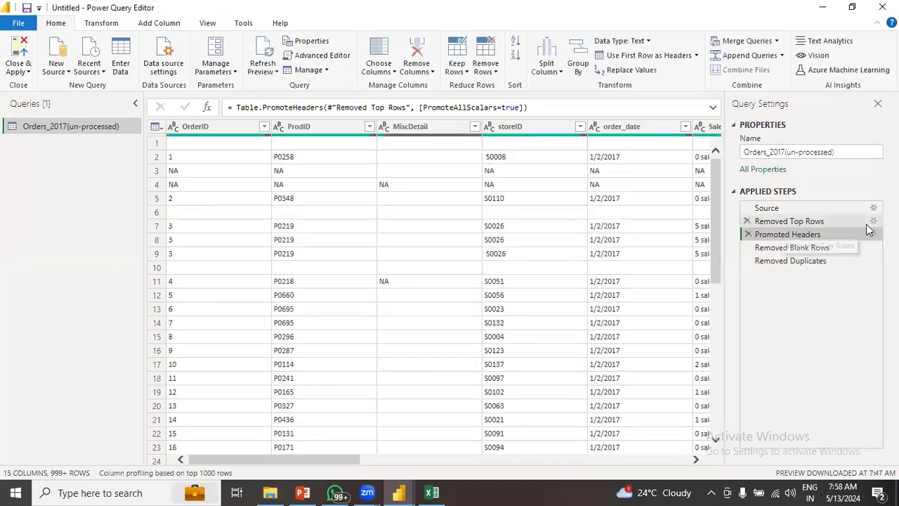
{"action": "left_click", "coordinate": [873, 221]}
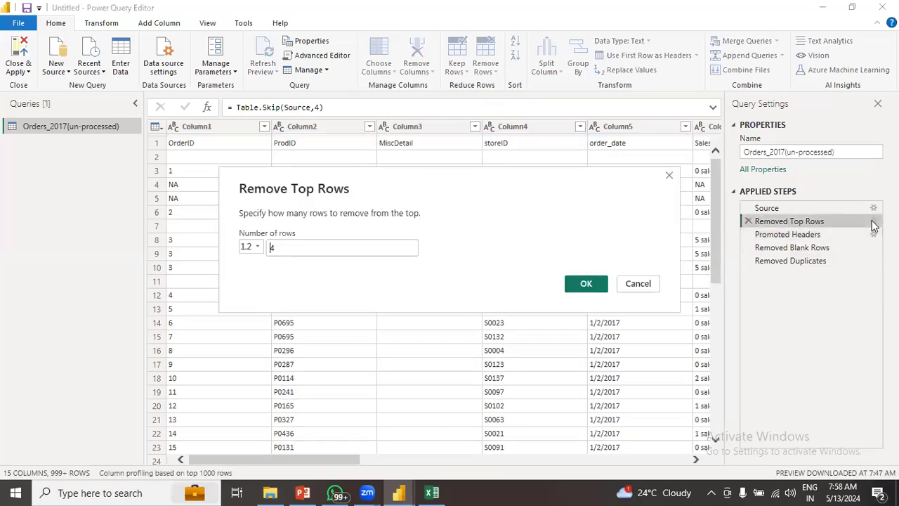
{"action": "left_click", "coordinate": [639, 284]}
{"action": "left_click", "coordinate": [841, 249]}
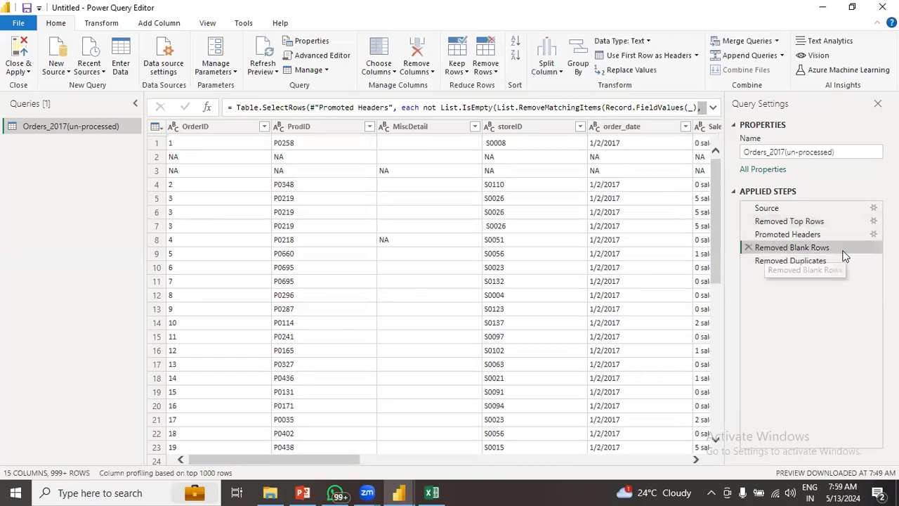
{"action": "left_click", "coordinate": [872, 261]}
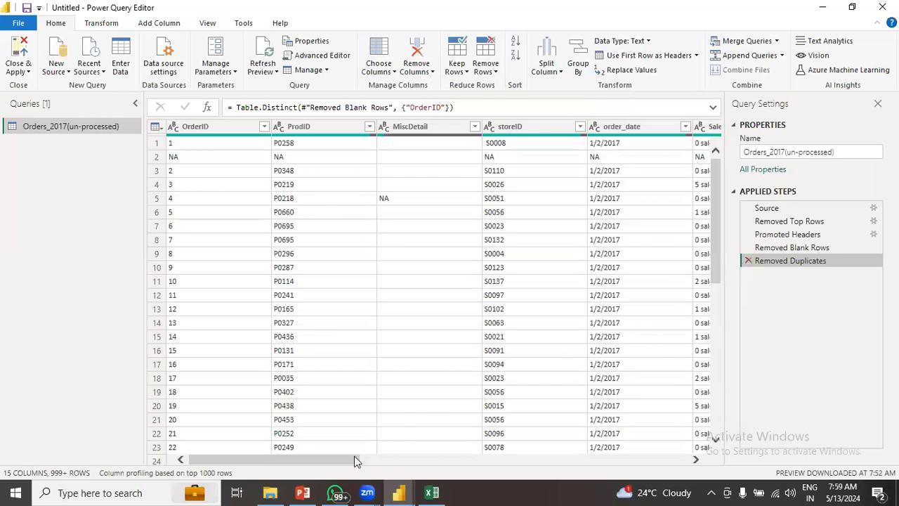
{"action": "left_click_drag", "start_coordinate": [340, 460], "coordinate": [636, 465]}
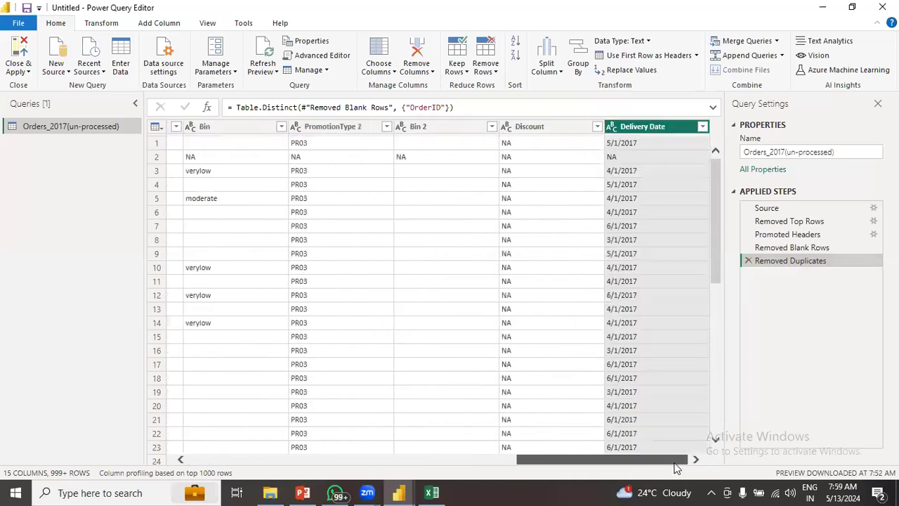
{"action": "left_click_drag", "start_coordinate": [486, 483], "coordinate": [290, 478]}
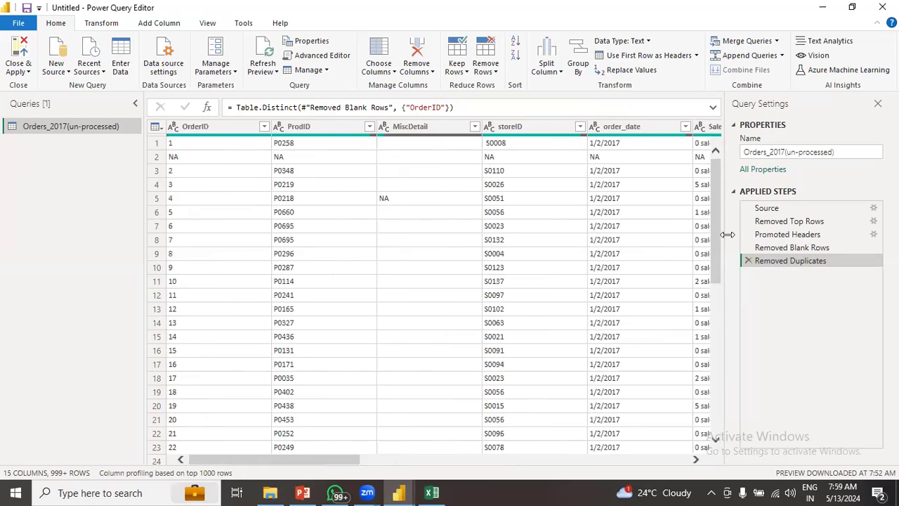
{"action": "left_click_drag", "start_coordinate": [718, 174], "coordinate": [718, 155]}
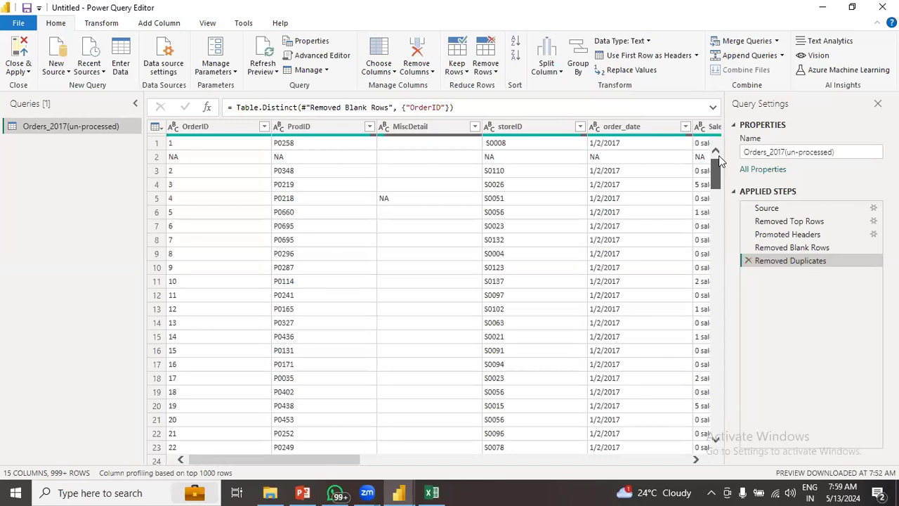
- Add a Filtered Rows step on MiscDetail after loading its full value list, keeping every row
{"action": "left_click", "coordinate": [436, 127]}
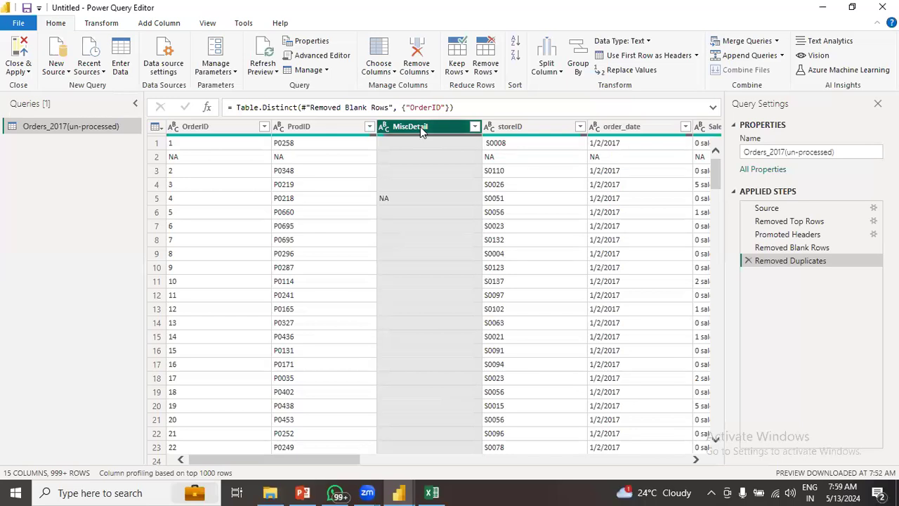
{"action": "left_click", "coordinate": [475, 127]}
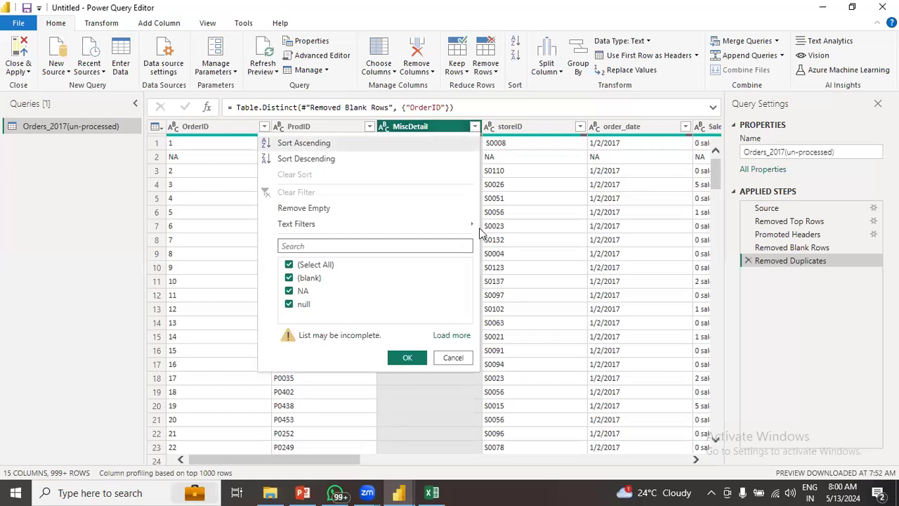
{"action": "left_click", "coordinate": [451, 336]}
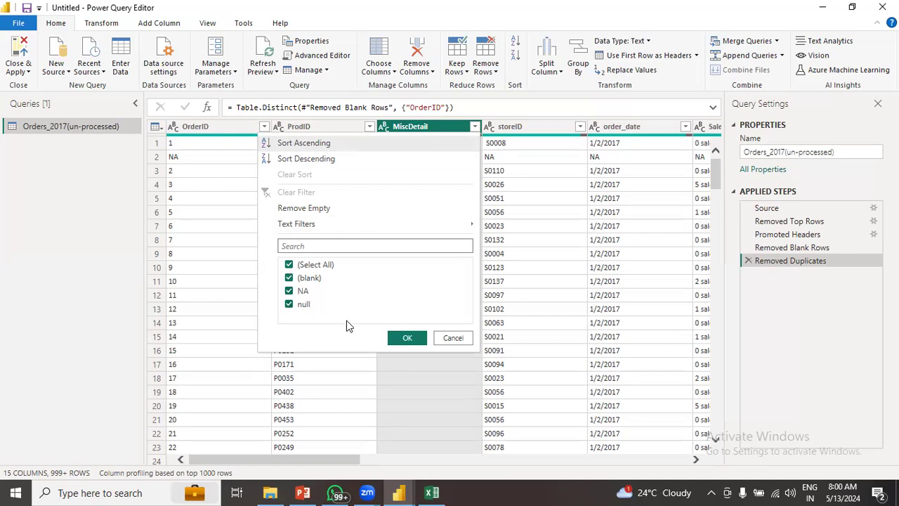
{"action": "left_click", "coordinate": [407, 339]}
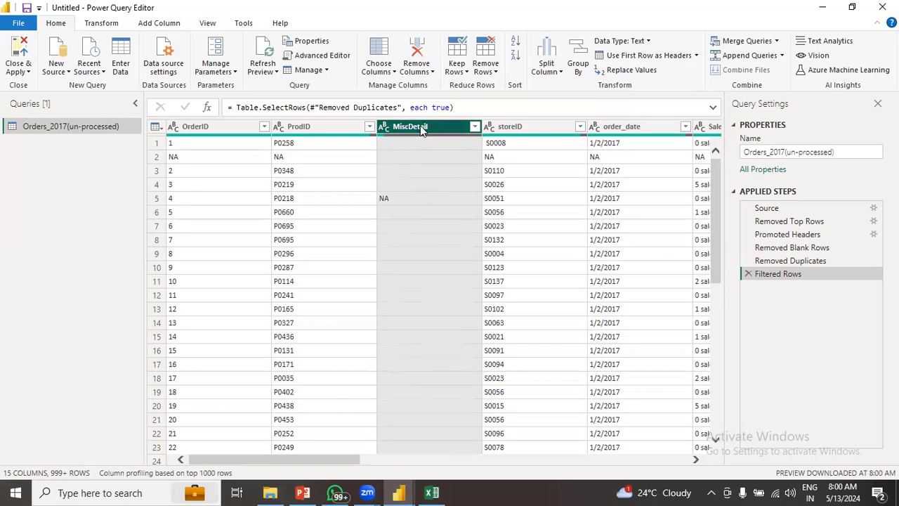
{"action": "left_click", "coordinate": [430, 67]}
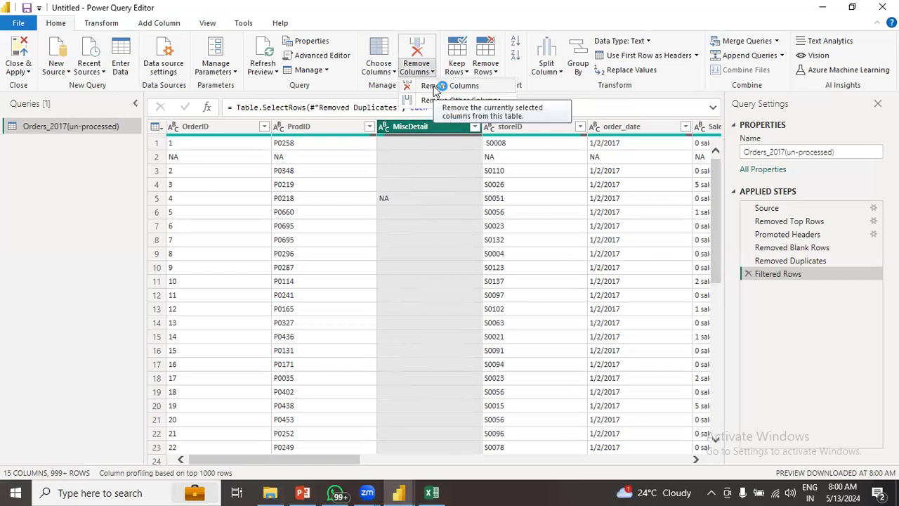
{"action": "left_click", "coordinate": [437, 86]}
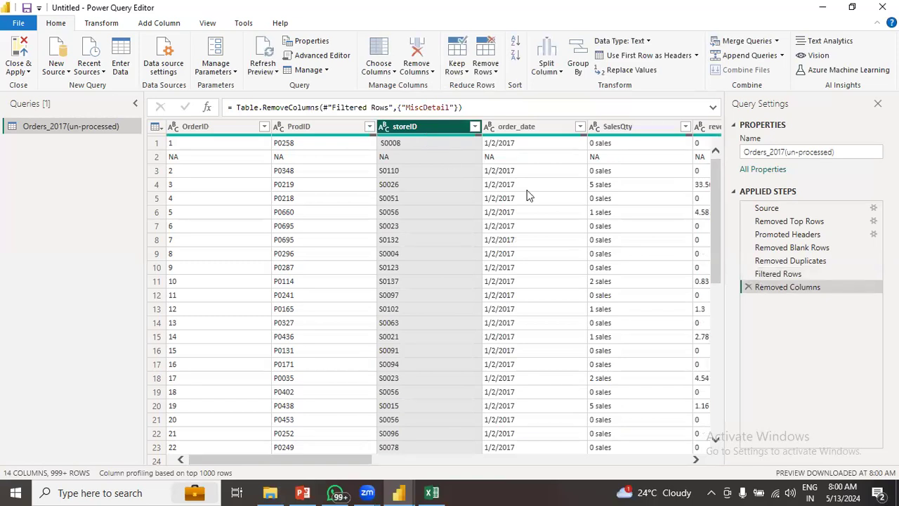
{"action": "left_click", "coordinate": [748, 287]}
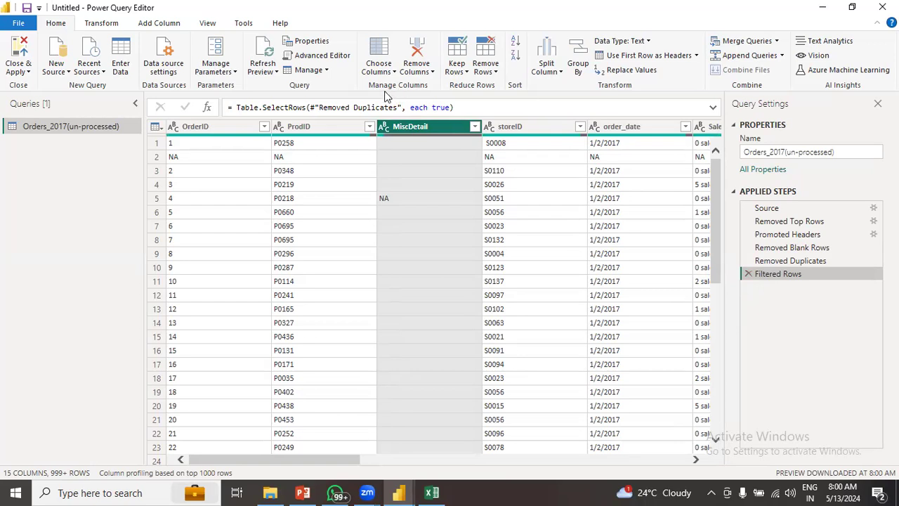
{"action": "left_click", "coordinate": [312, 124], "text": "ctrl"}
{"action": "left_click", "coordinate": [511, 125], "text": "ctrl"}
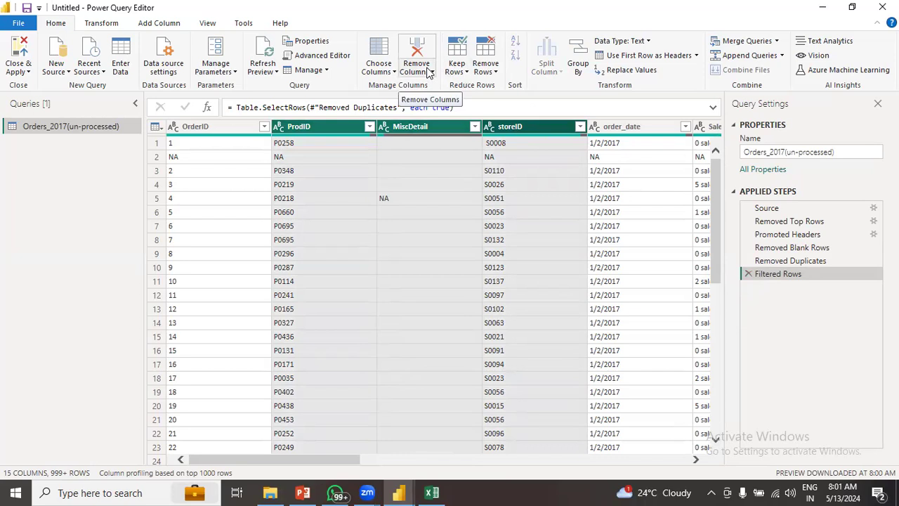
{"action": "left_click", "coordinate": [430, 73]}
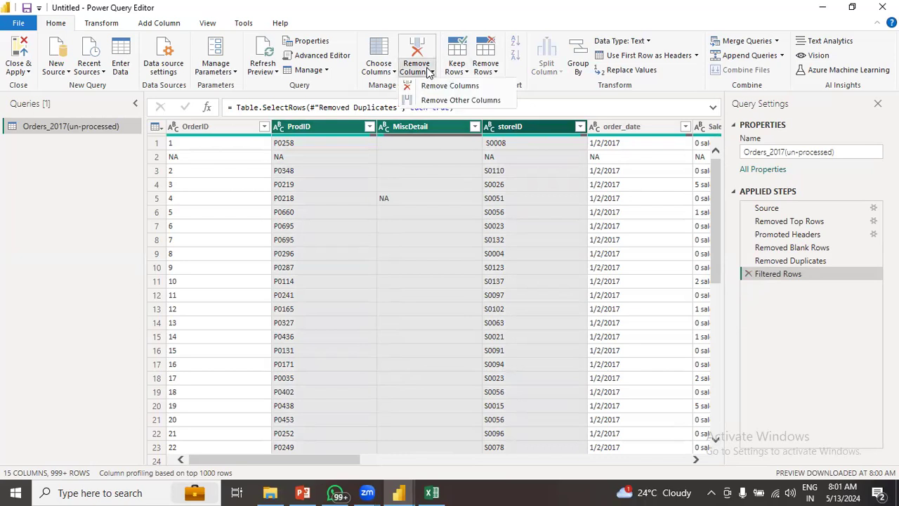
{"action": "left_click", "coordinate": [479, 100]}
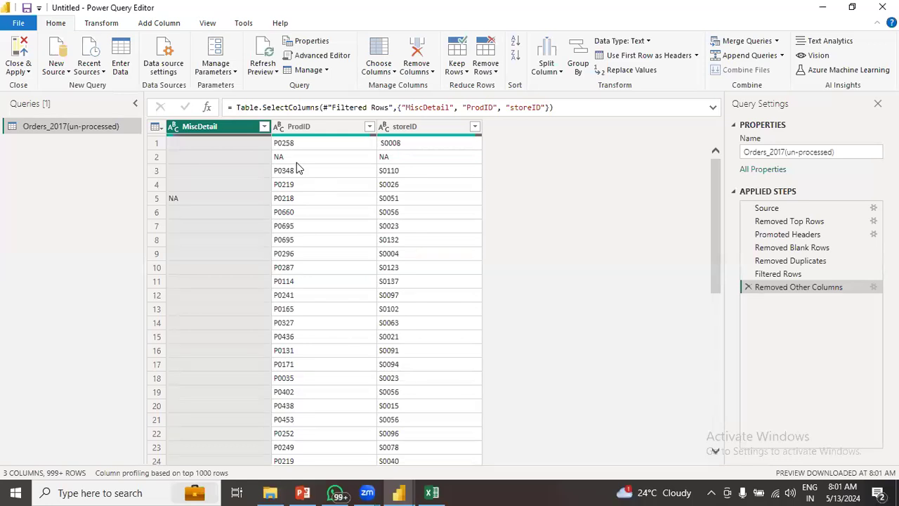
{"action": "left_click", "coordinate": [748, 287]}
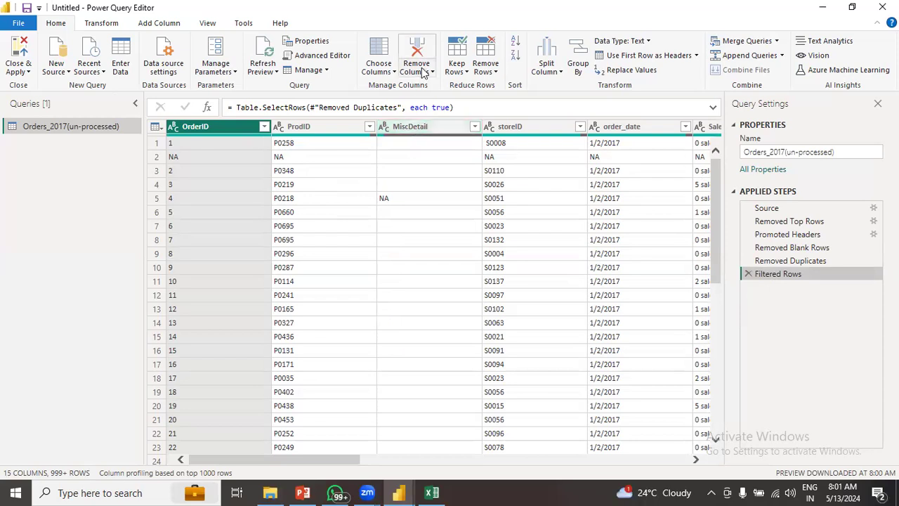
- Remove the MiscDetail column with Remove Columns, leaving 14 columns
{"action": "left_click", "coordinate": [414, 130]}
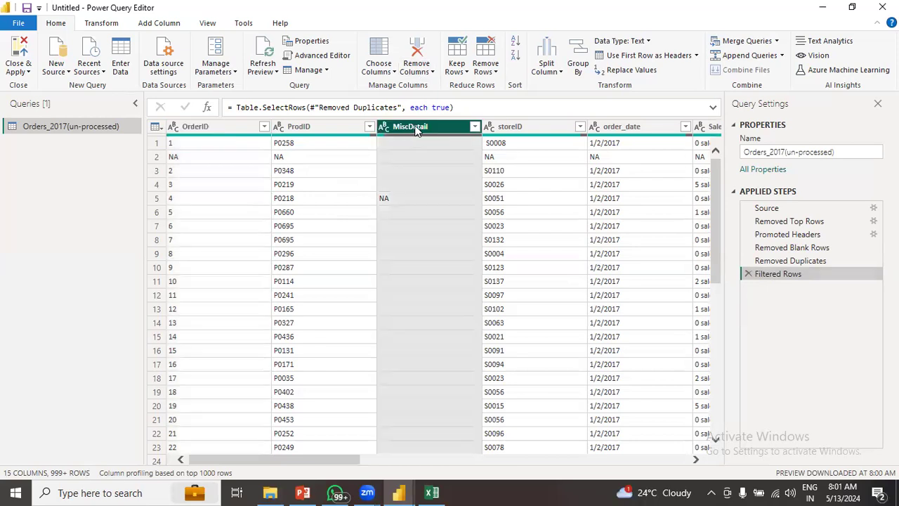
{"action": "left_click", "coordinate": [429, 72]}
{"action": "left_click", "coordinate": [430, 86]}
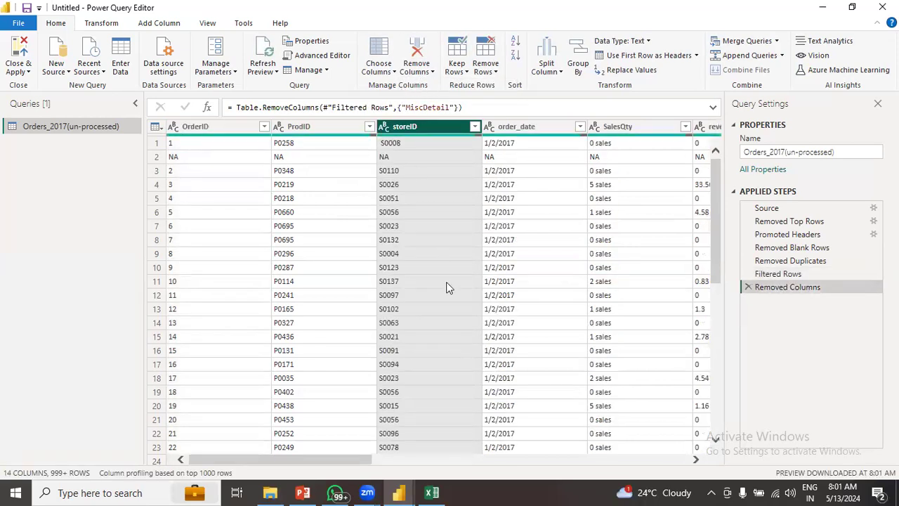
{"action": "left_click_drag", "start_coordinate": [368, 460], "coordinate": [546, 462]}
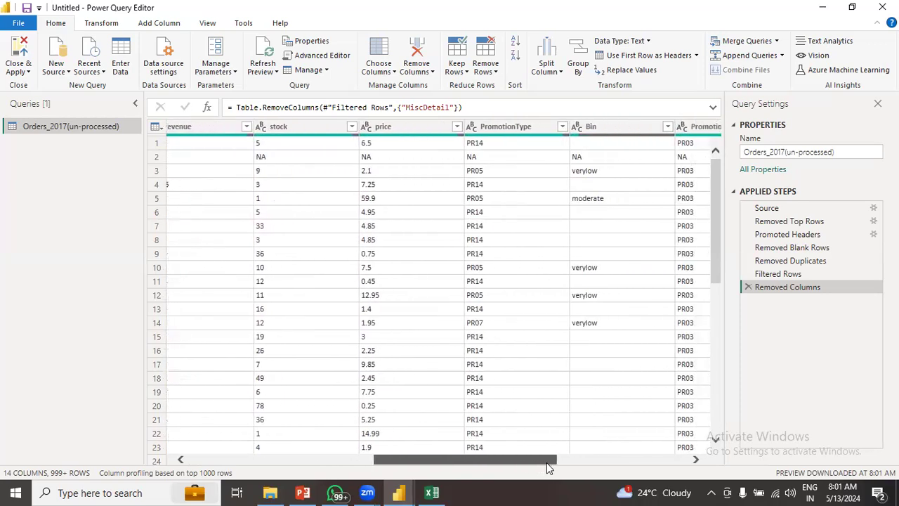
- Inspect the PromotionType column's value list and close it without filtering
{"action": "left_click", "coordinate": [565, 125]}
{"action": "left_click", "coordinate": [563, 126]}
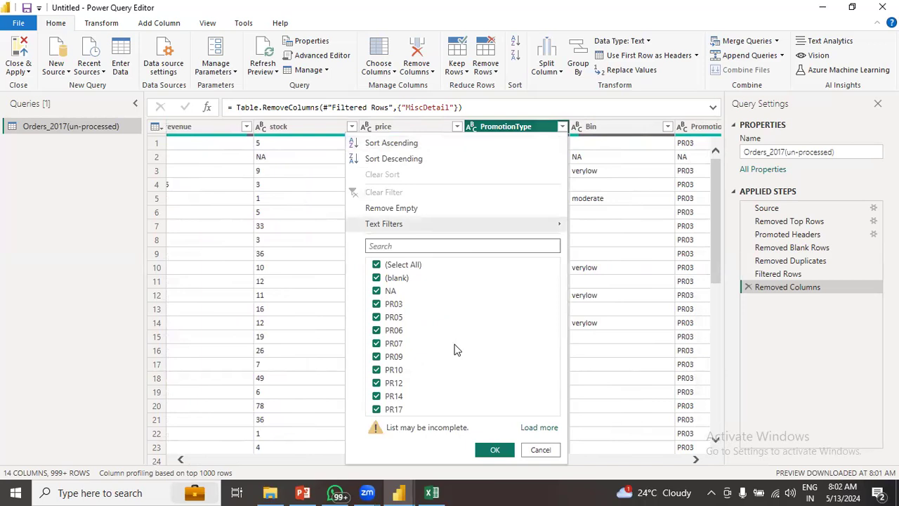
{"action": "left_click", "coordinate": [539, 449]}
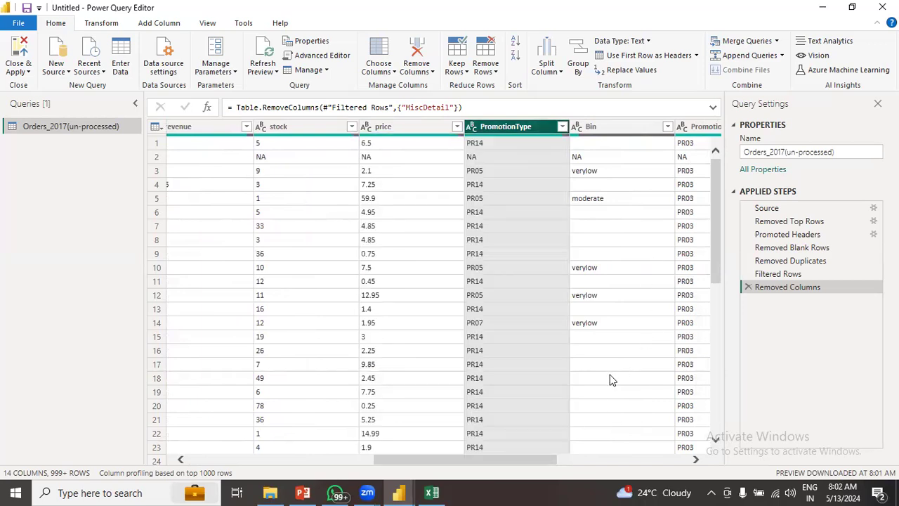
{"action": "left_click_drag", "start_coordinate": [532, 460], "coordinate": [617, 465]}
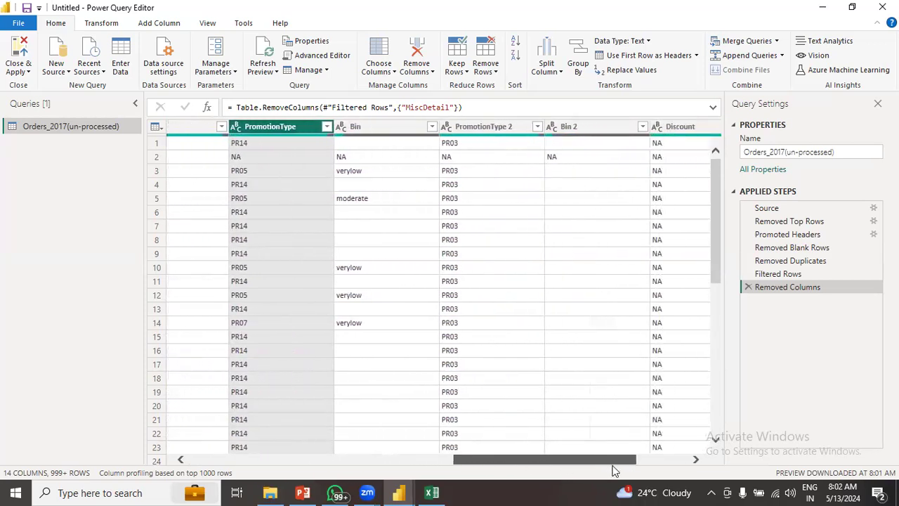
{"action": "left_click", "coordinate": [643, 129]}
{"action": "left_click", "coordinate": [643, 127]}
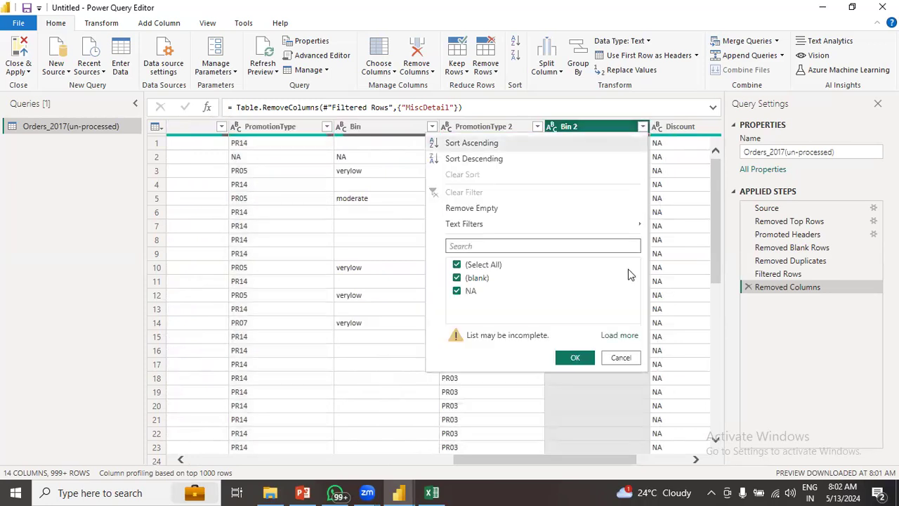
{"action": "left_click", "coordinate": [616, 336]}
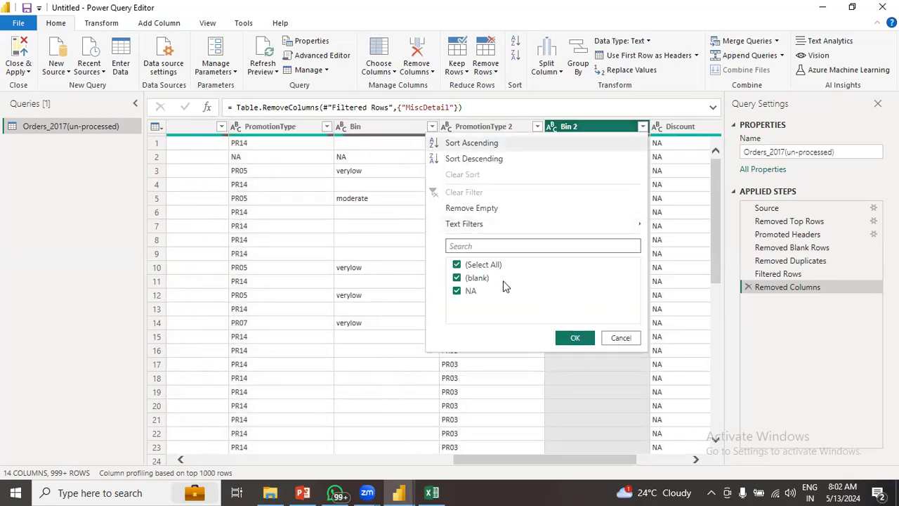
{"action": "left_click", "coordinate": [576, 338]}
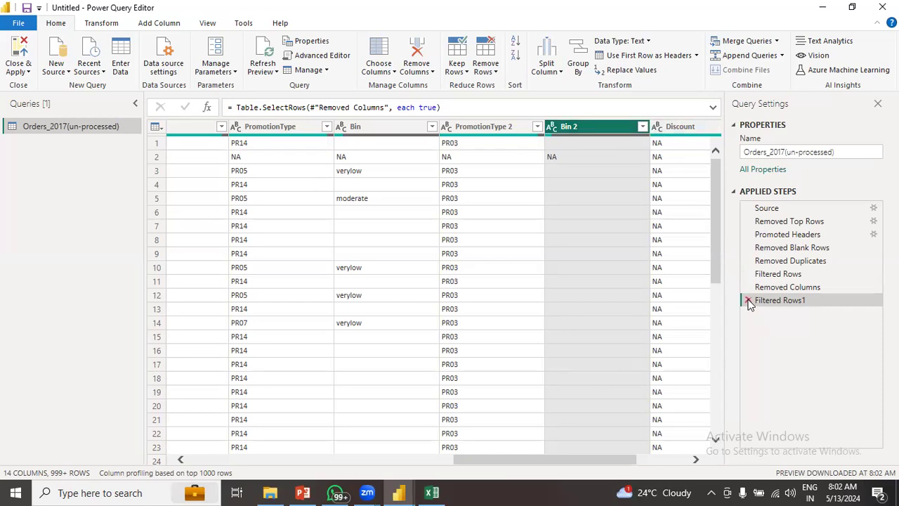
{"action": "left_click", "coordinate": [641, 127]}
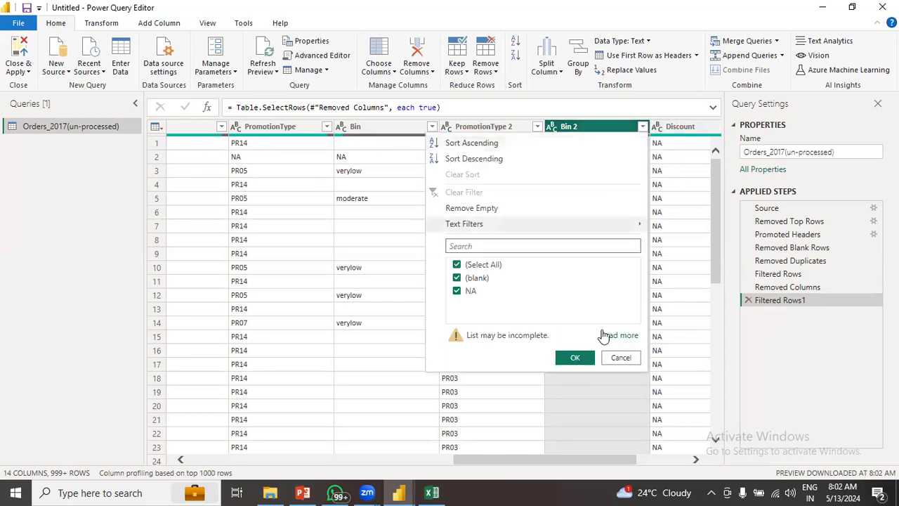
{"action": "left_click", "coordinate": [615, 336]}
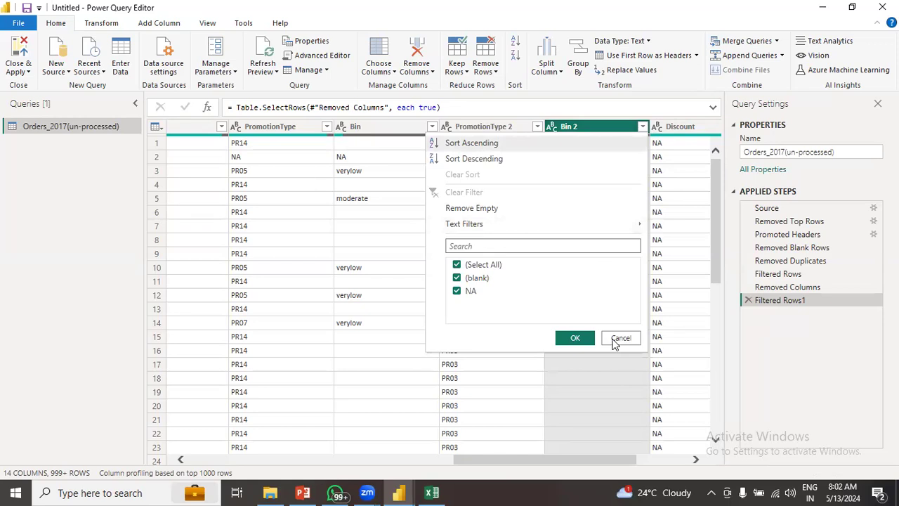
{"action": "left_click", "coordinate": [616, 339]}
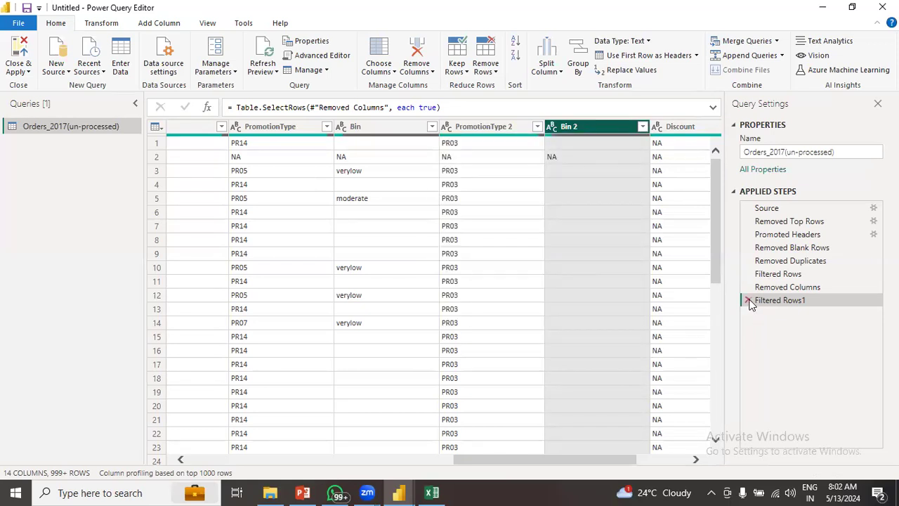
{"action": "left_click", "coordinate": [749, 301]}
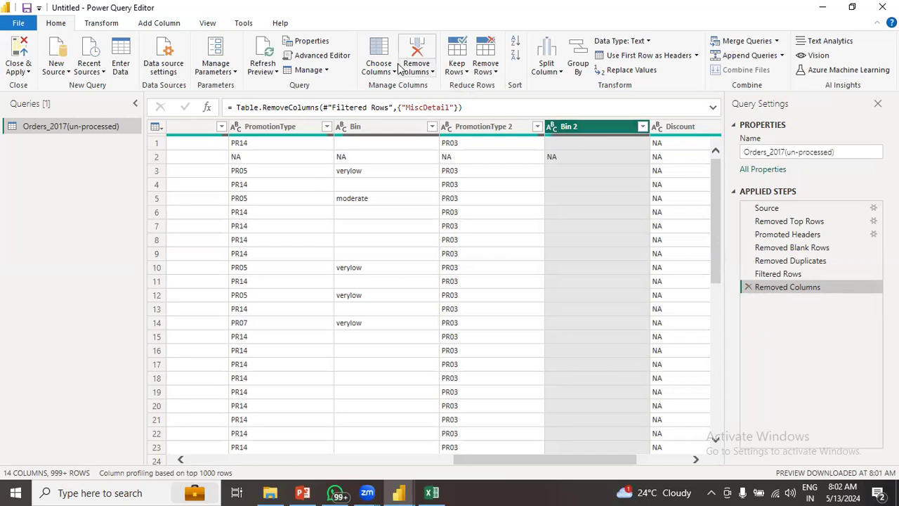
- Remove the selected Bin 2 column too, leaving the query with 13 columns
{"action": "left_click", "coordinate": [425, 70]}
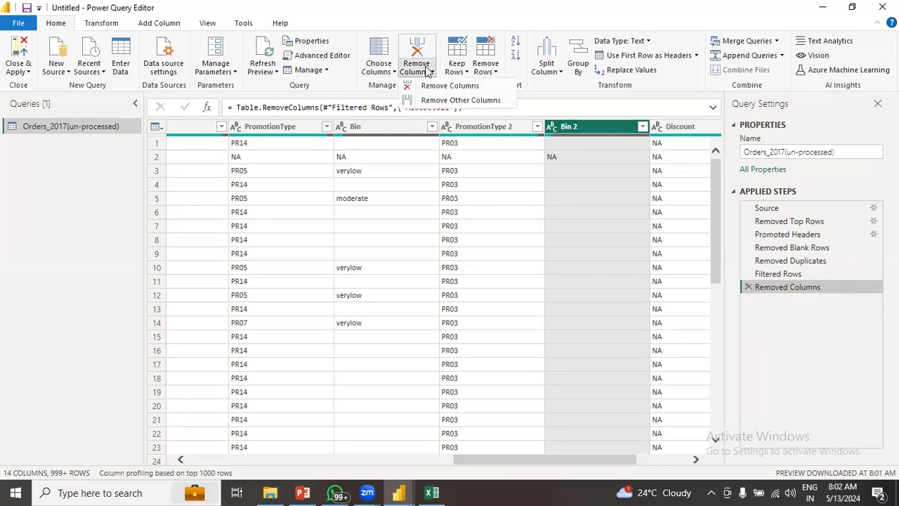
{"action": "left_click", "coordinate": [430, 87]}
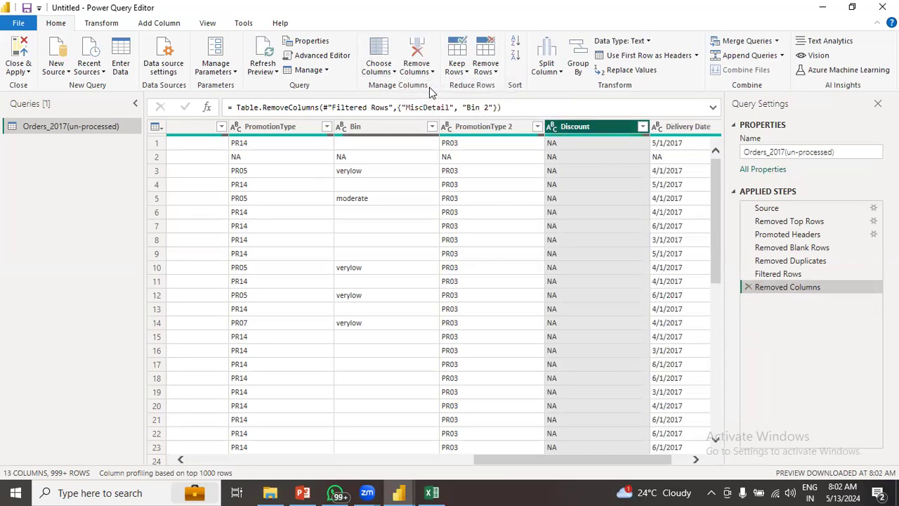
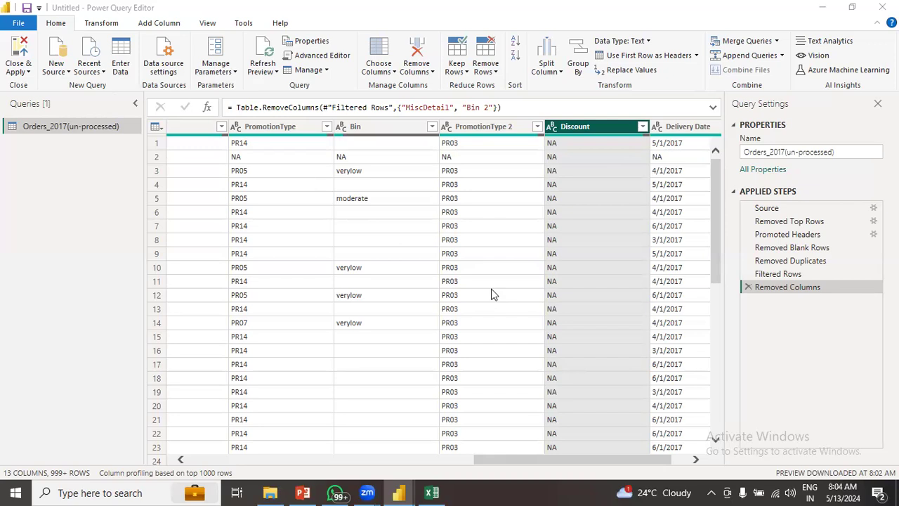
- Load the Discount column's full value list and close it without filtering
{"action": "left_click", "coordinate": [547, 449]}
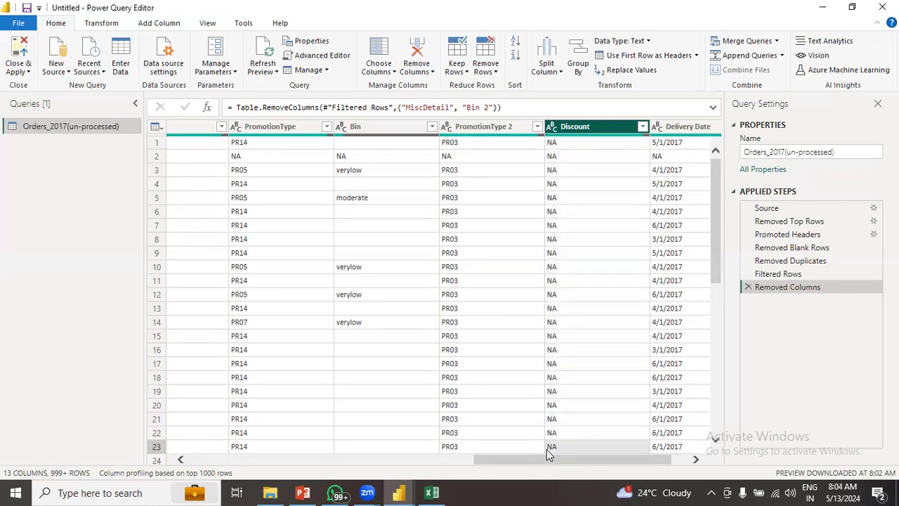
{"action": "left_click_drag", "start_coordinate": [546, 457], "coordinate": [485, 475]}
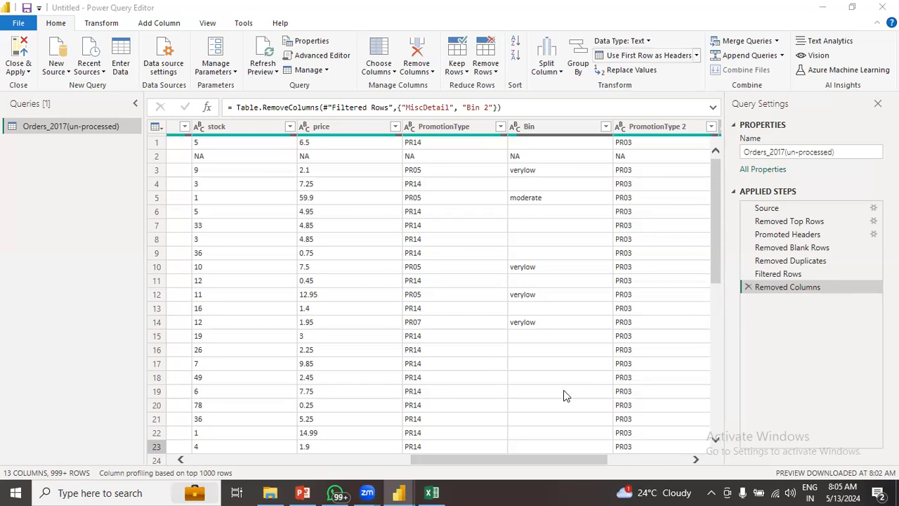
{"action": "left_click_drag", "start_coordinate": [551, 463], "coordinate": [665, 443]}
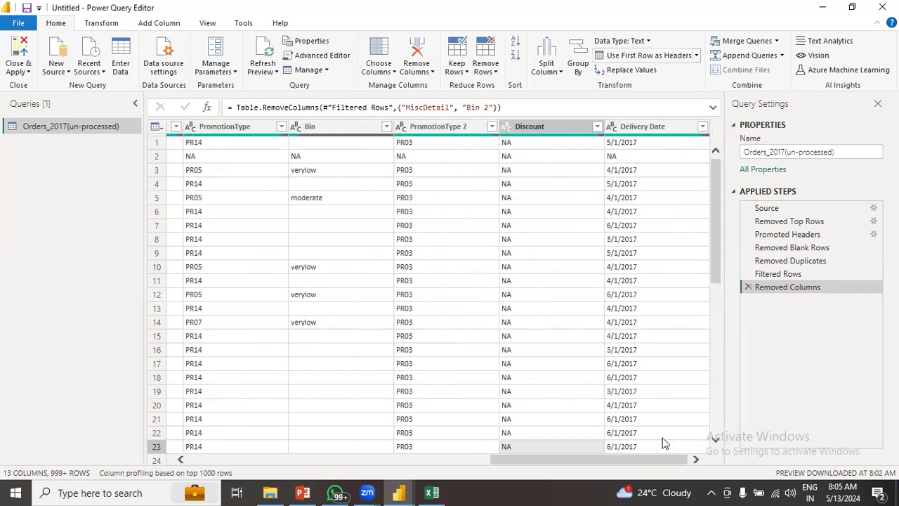
{"action": "left_click", "coordinate": [597, 127]}
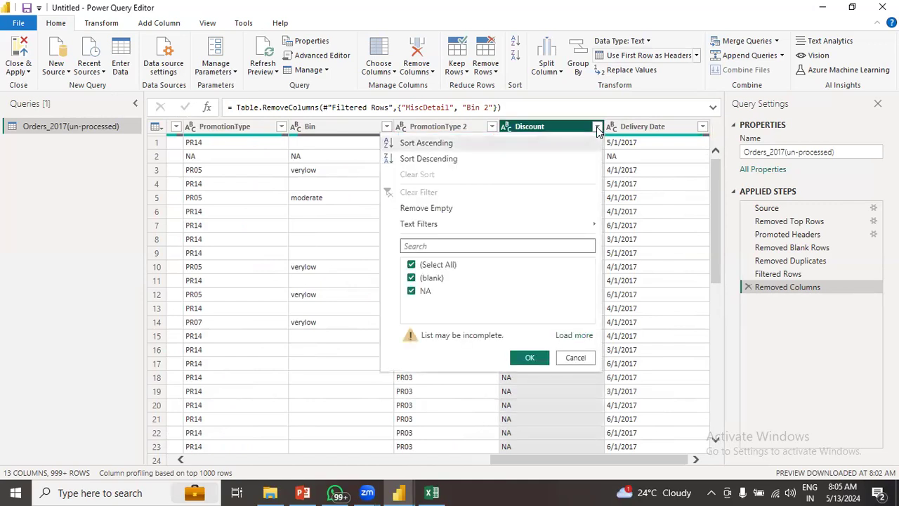
{"action": "left_click", "coordinate": [573, 335]}
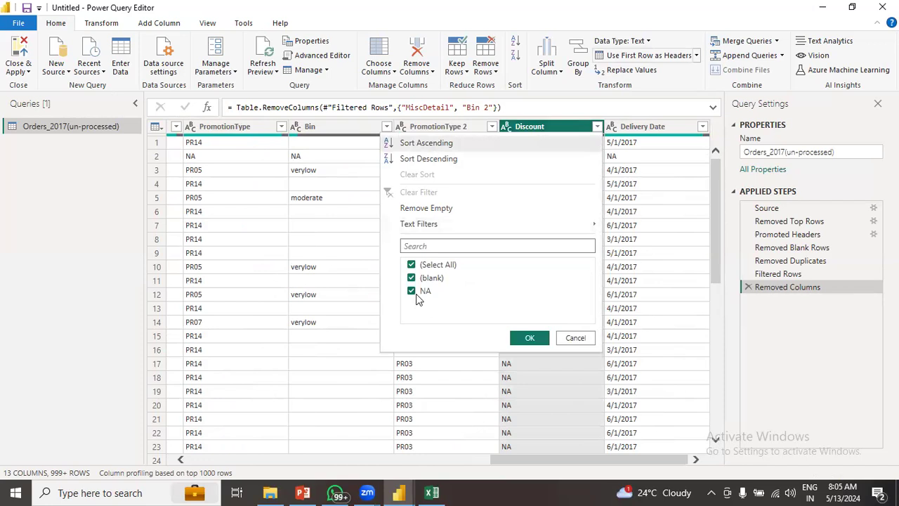
{"action": "left_click", "coordinate": [590, 338]}
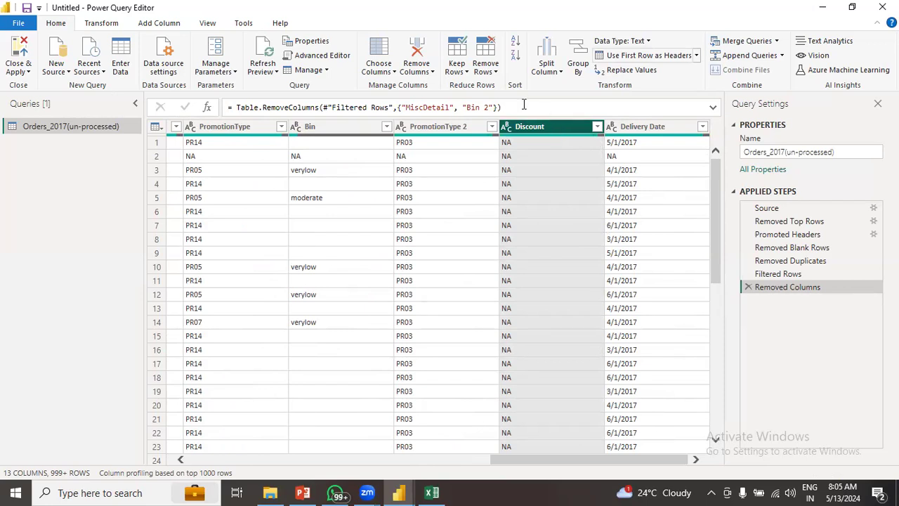
- Remove the Discount column, then delete that Removed Columns step to restore 15 columns
{"action": "left_click", "coordinate": [416, 70]}
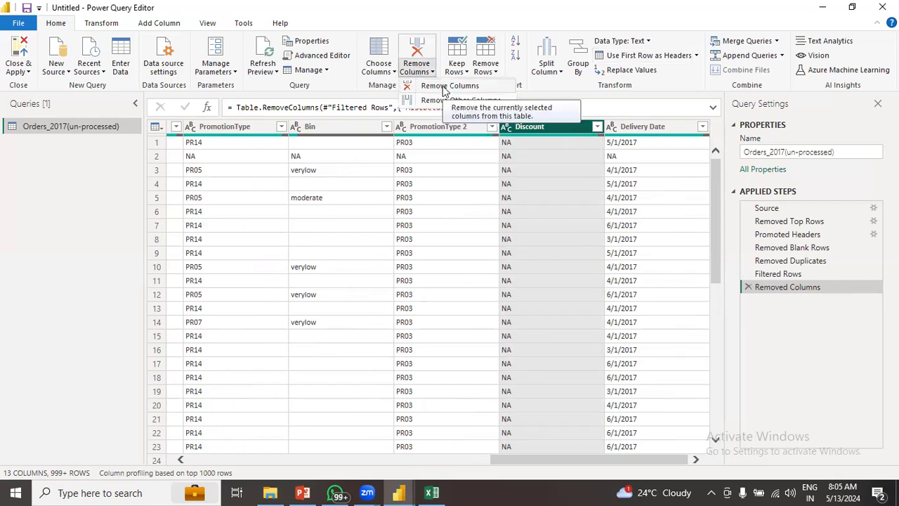
{"action": "left_click", "coordinate": [443, 87]}
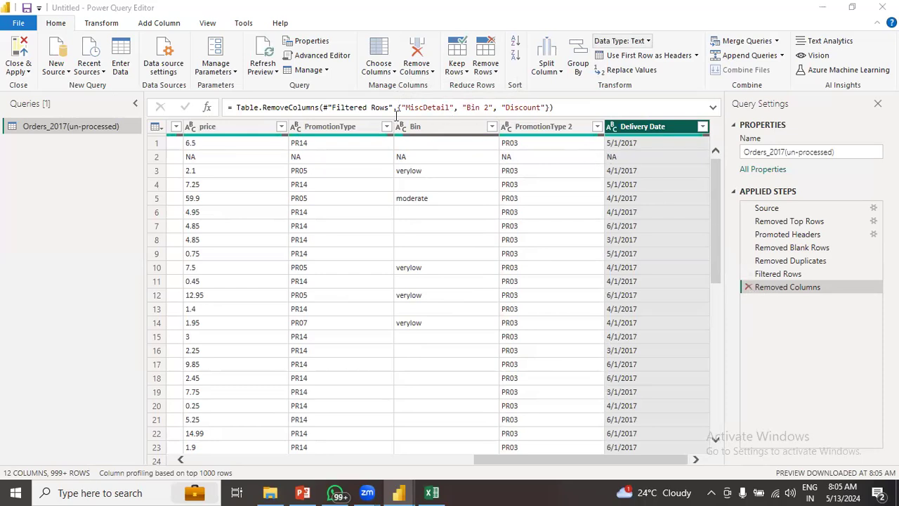
{"action": "left_click", "coordinate": [749, 287]}
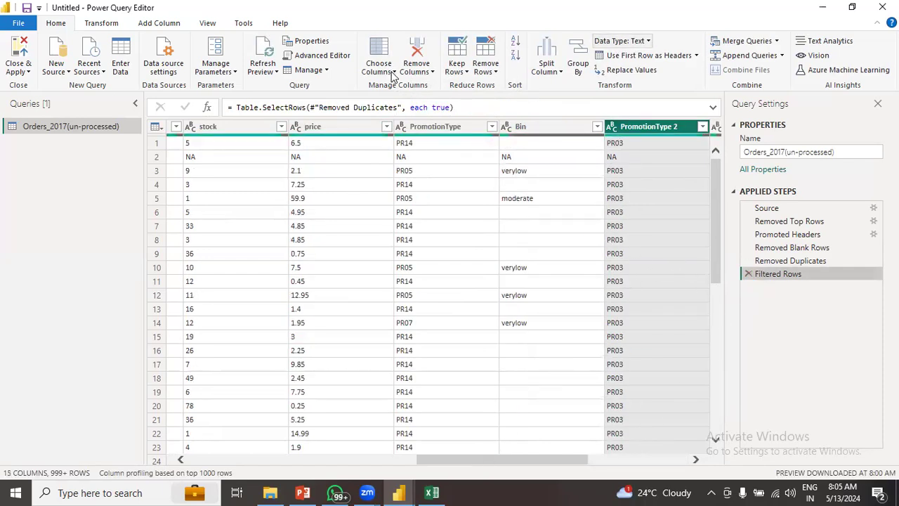
- With Choose Columns, untick MiscDetail, Bin 2 and Discount to keep 12 columns
{"action": "left_click", "coordinate": [391, 73]}
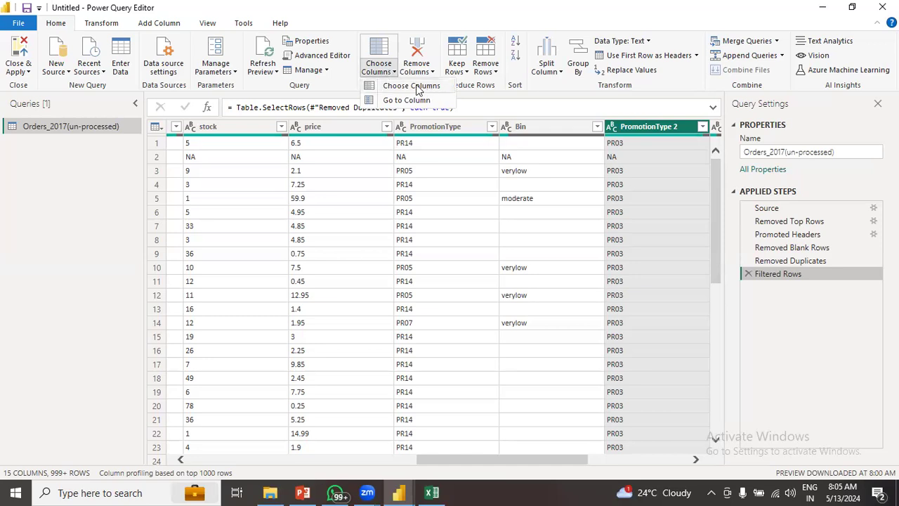
{"action": "left_click", "coordinate": [408, 87]}
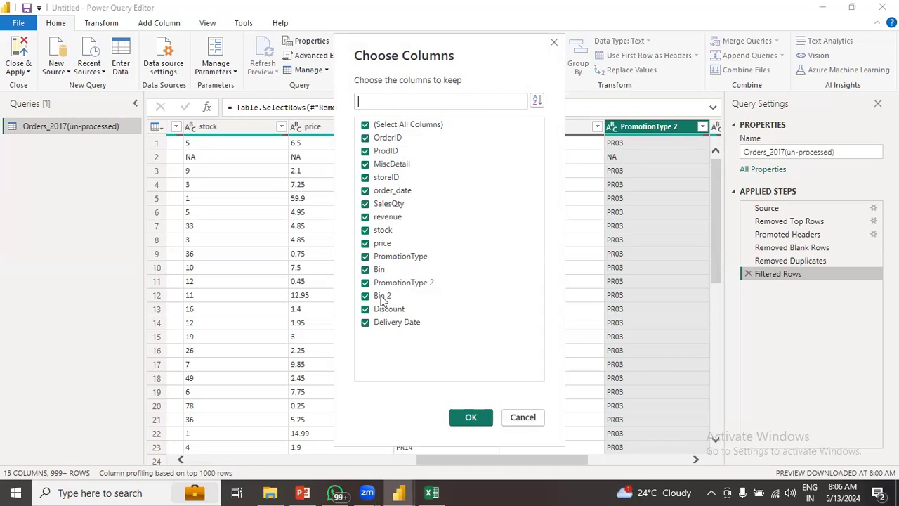
{"action": "left_click", "coordinate": [365, 164]}
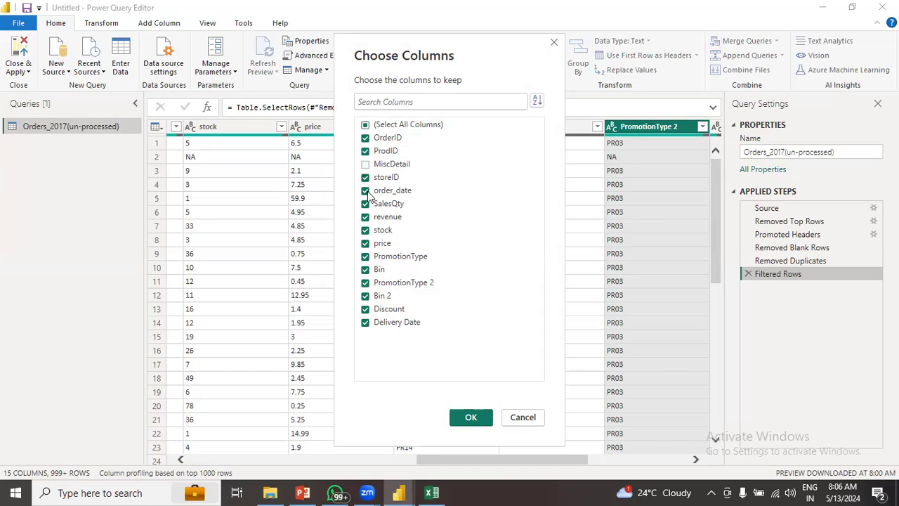
{"action": "left_click", "coordinate": [366, 296]}
{"action": "left_click", "coordinate": [365, 310]}
{"action": "left_click", "coordinate": [471, 417]}
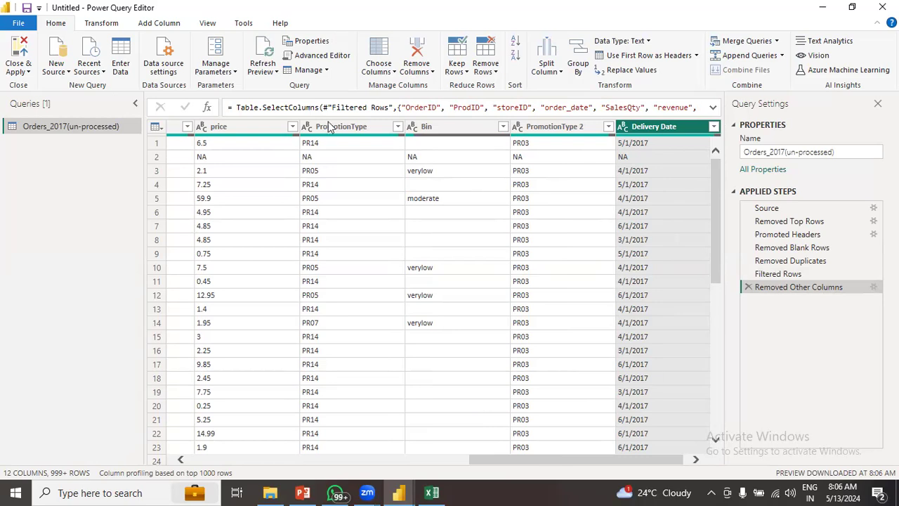
- Scroll the 12-column preview left and bring up the Choose Columns options
{"action": "left_click_drag", "start_coordinate": [599, 461], "coordinate": [627, 449]}
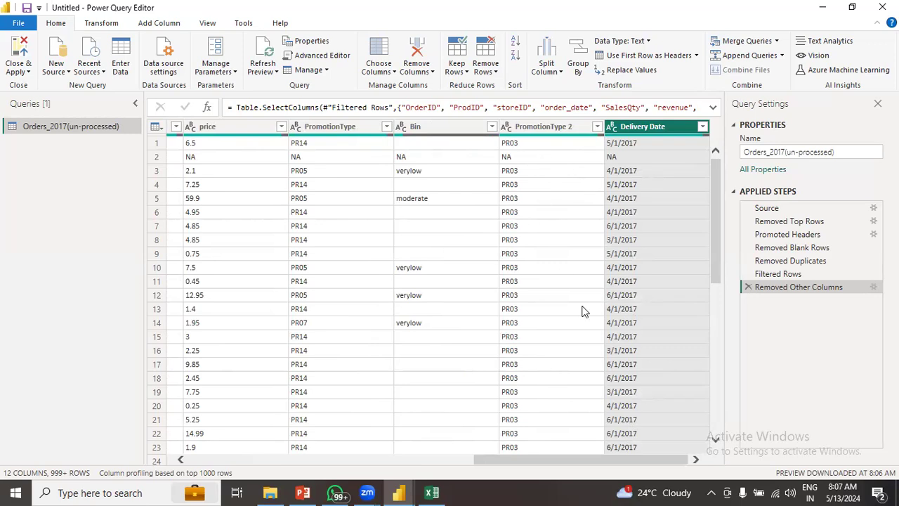
{"action": "mouse_move", "coordinate": [631, 459]}
{"action": "left_mouse_down"}
{"action": "mouse_move", "coordinate": [259, 460]}
{"action": "mouse_move", "coordinate": [635, 461]}
{"action": "left_mouse_up"}
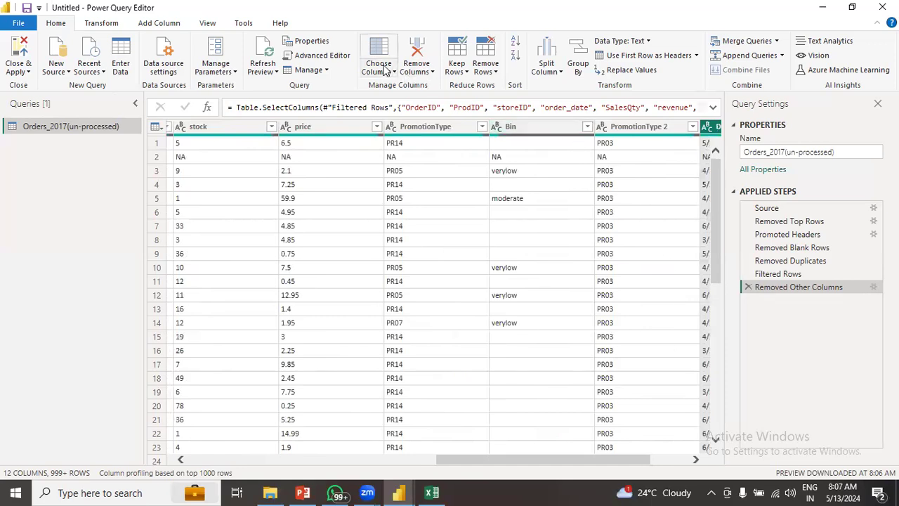
{"action": "left_click", "coordinate": [384, 71]}
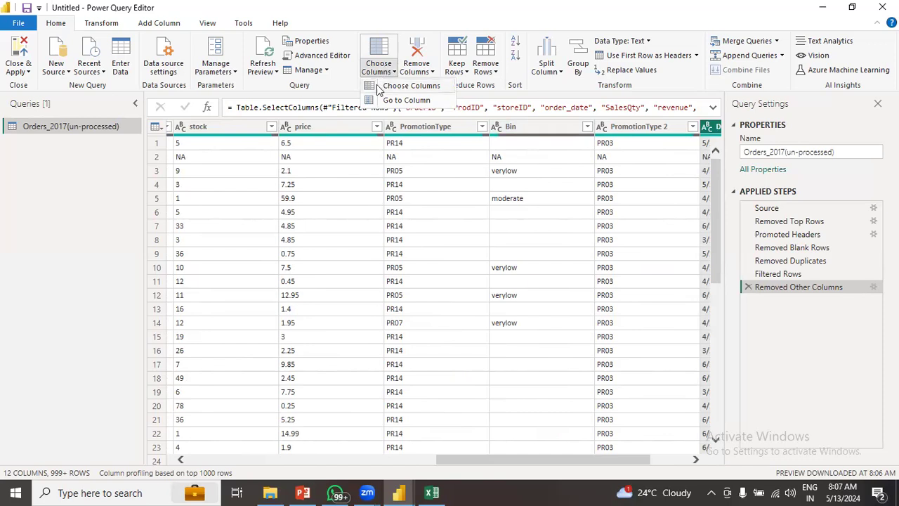
- Use Go to Column to jump to PromotionType 2, then to ProdID
{"action": "left_click", "coordinate": [431, 102]}
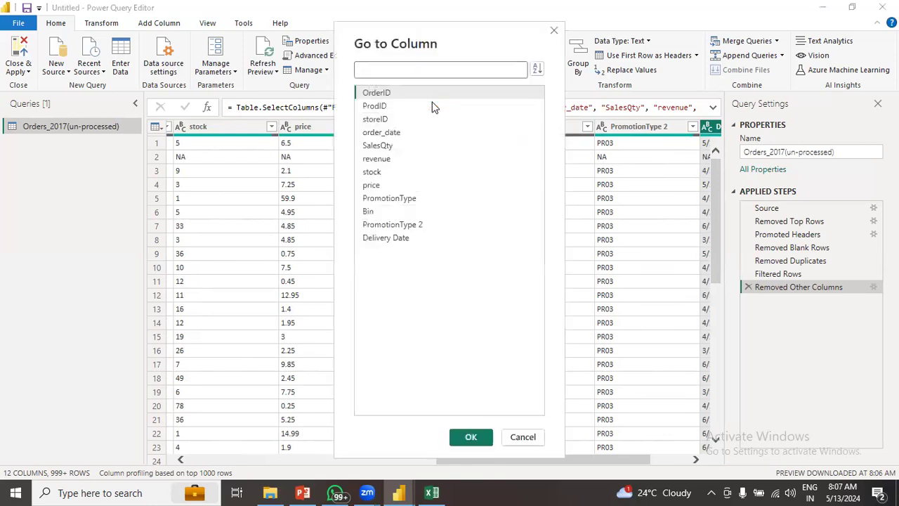
{"action": "left_click", "coordinate": [375, 229]}
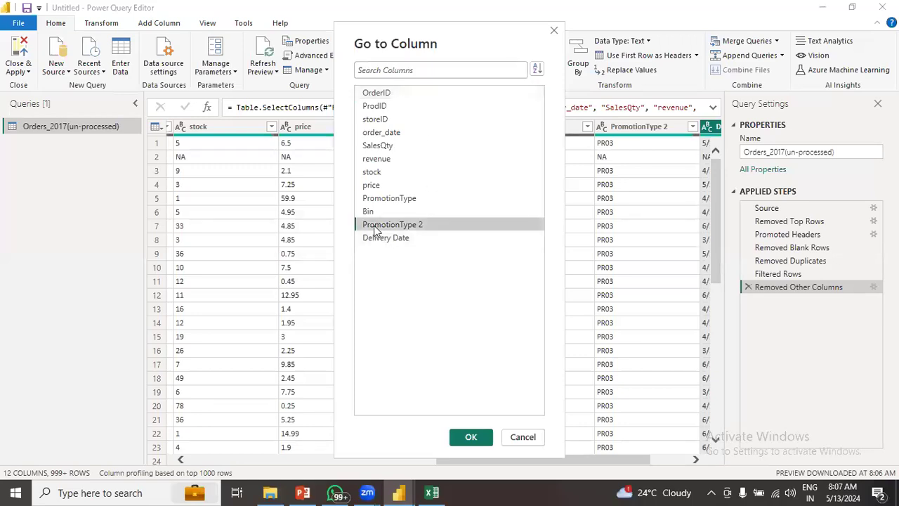
{"action": "left_click", "coordinate": [468, 436]}
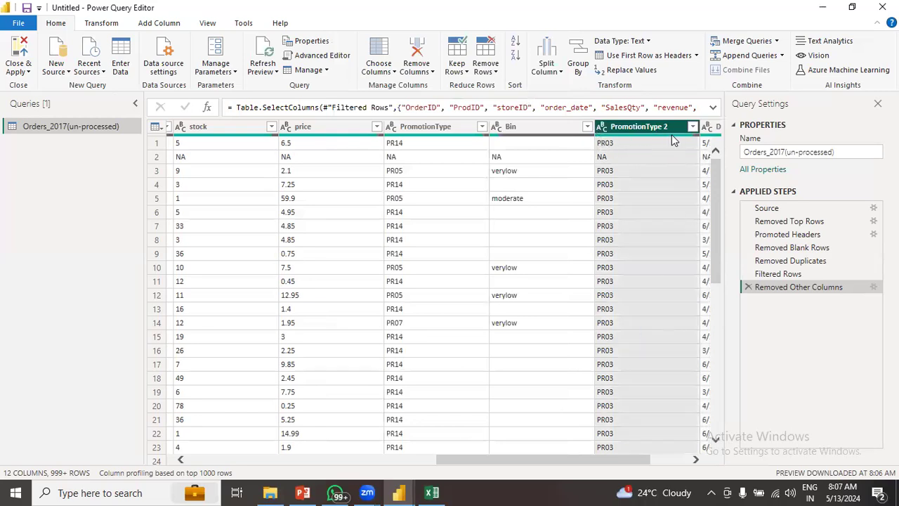
{"action": "left_click", "coordinate": [363, 71]}
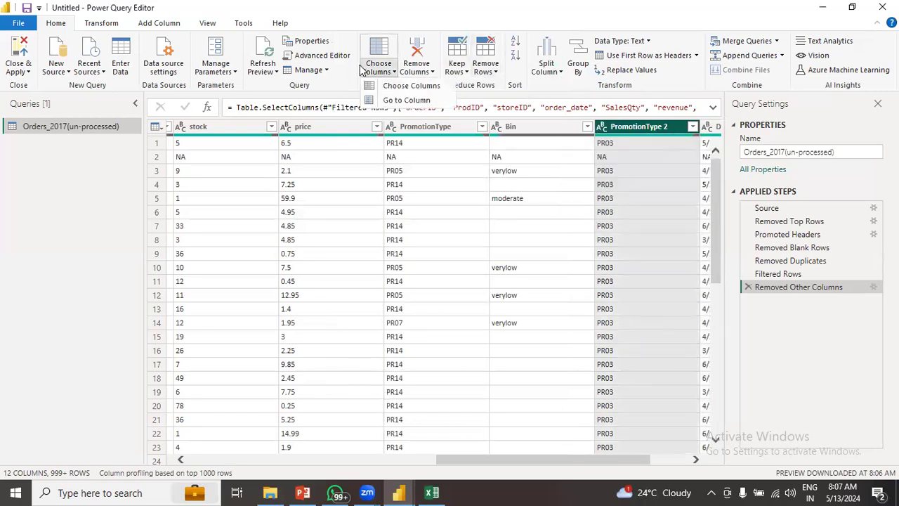
{"action": "left_click", "coordinate": [392, 100]}
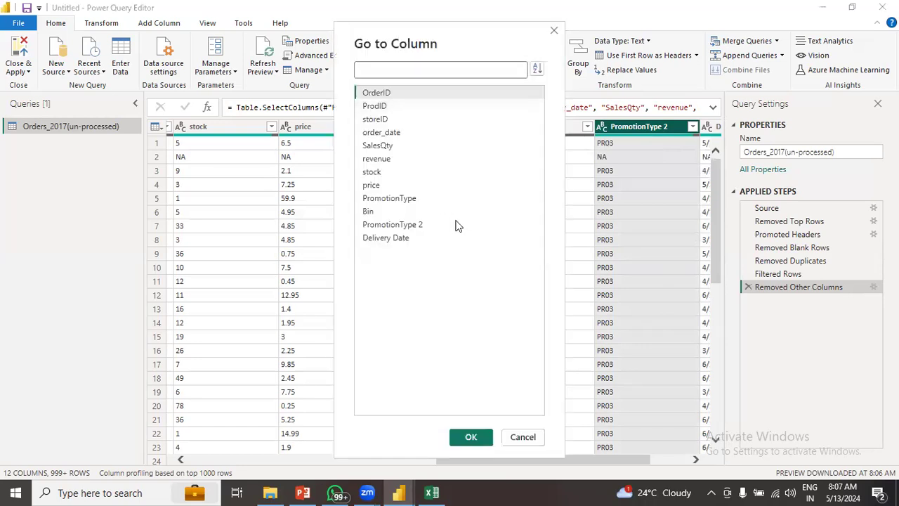
{"action": "left_click", "coordinate": [372, 107]}
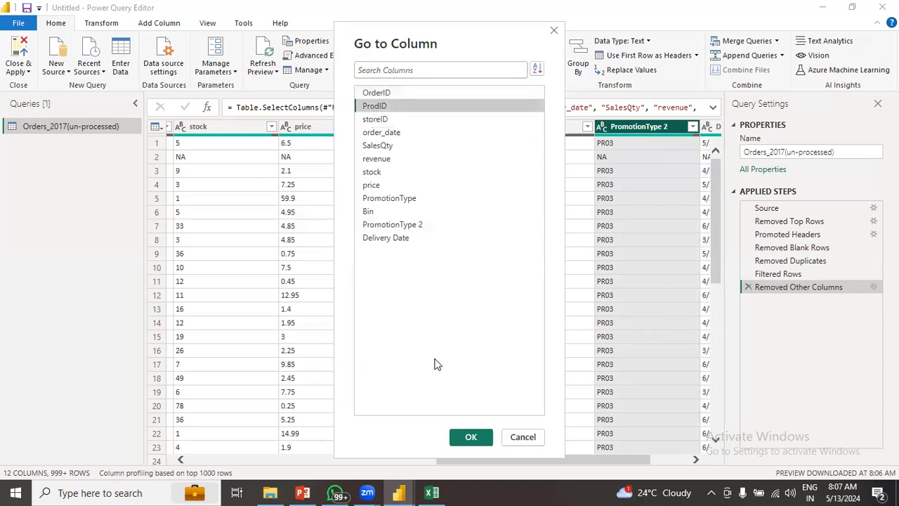
{"action": "left_click", "coordinate": [468, 436]}
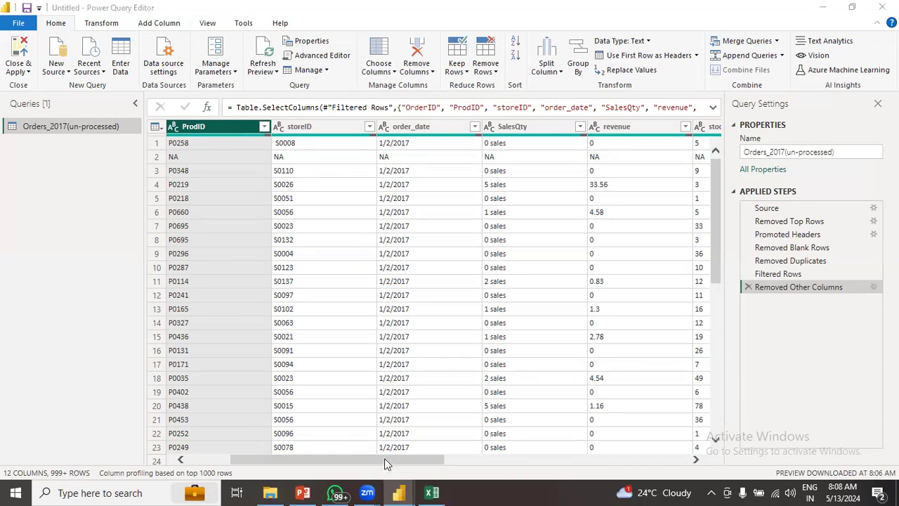
{"action": "left_click", "coordinate": [239, 461]}
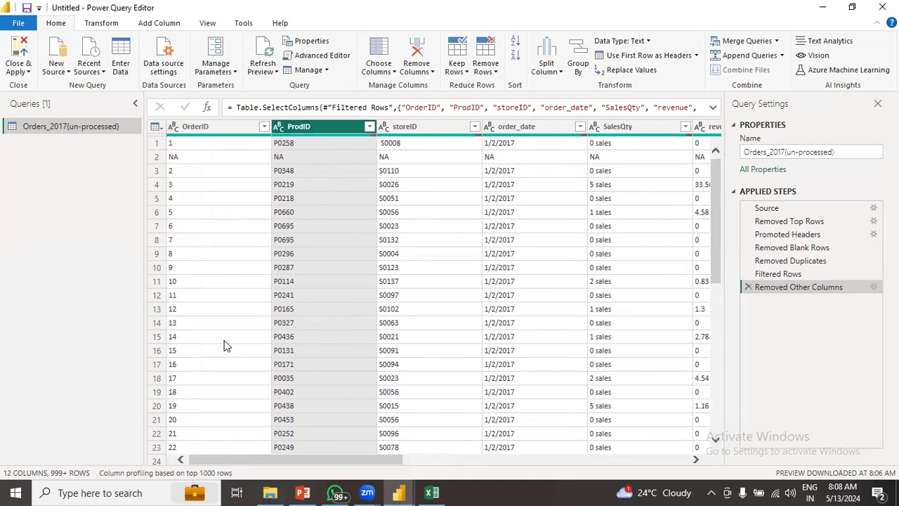
{"action": "left_click", "coordinate": [218, 125]}
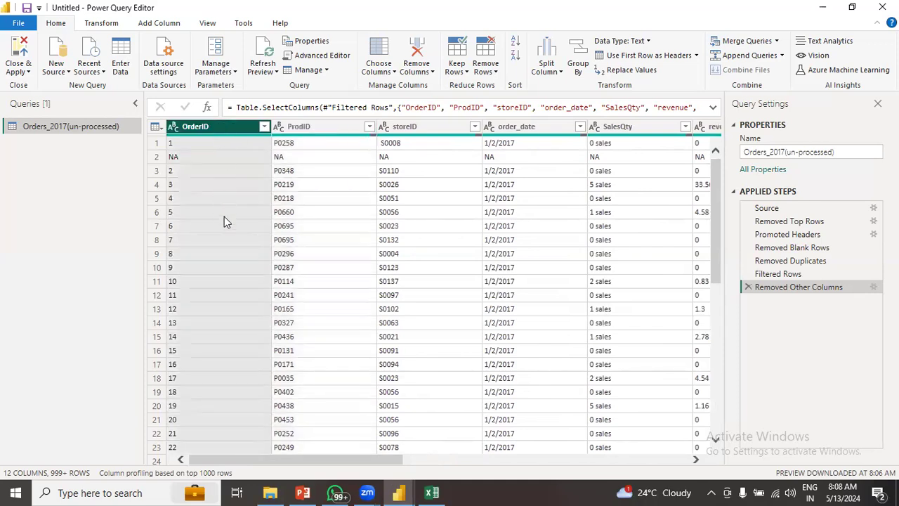
{"action": "left_click_drag", "start_coordinate": [715, 182], "coordinate": [718, 238]}
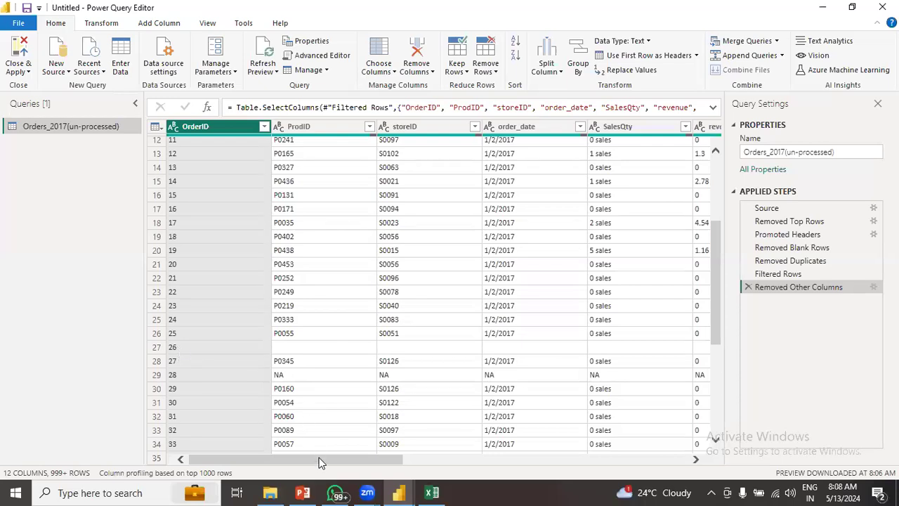
{"action": "left_click_drag", "start_coordinate": [355, 458], "coordinate": [646, 449]}
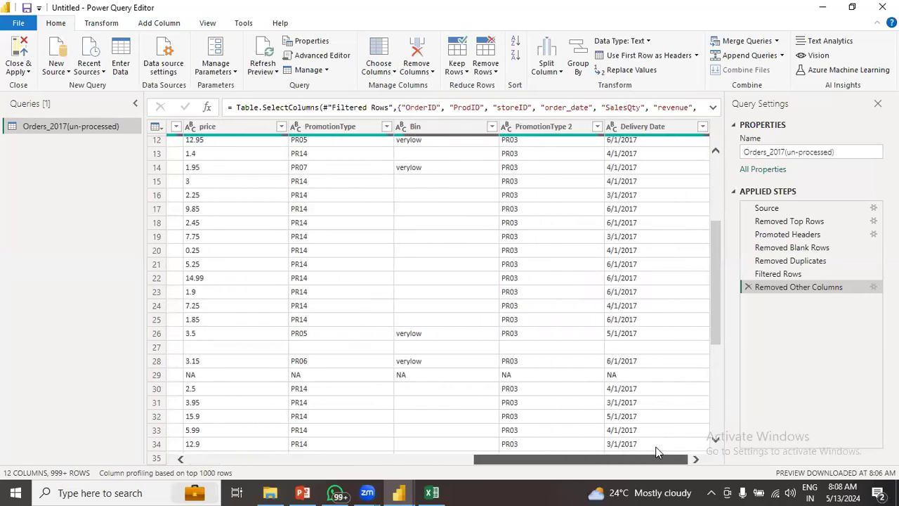
{"action": "left_click_drag", "start_coordinate": [657, 452], "coordinate": [303, 473]}
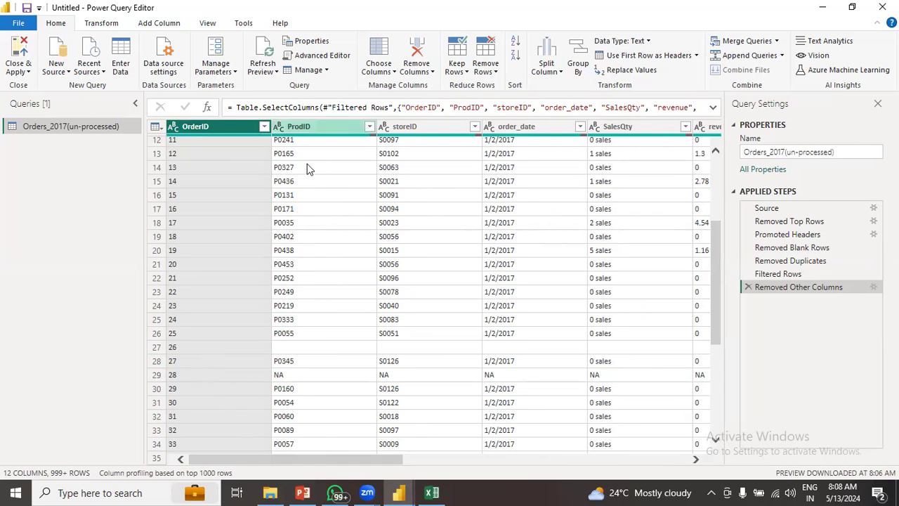
{"action": "left_click_drag", "start_coordinate": [334, 462], "coordinate": [300, 452]}
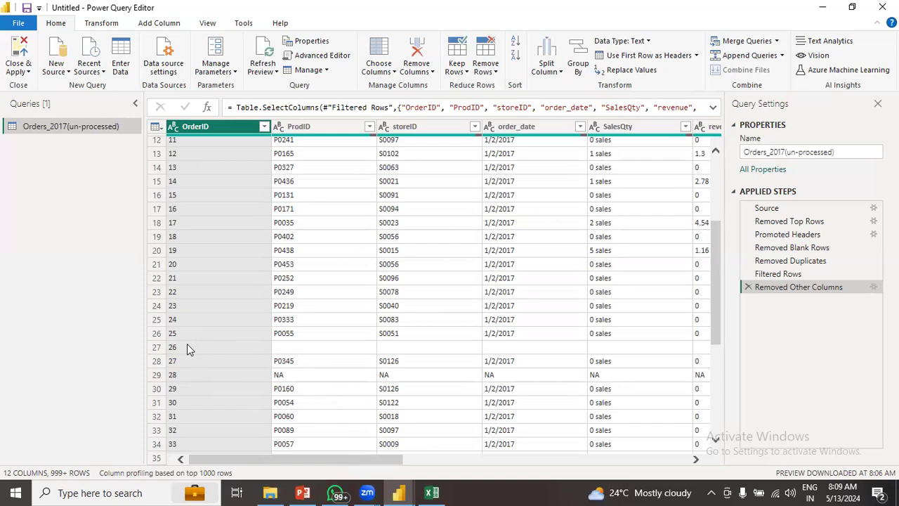
- Filter OrderID to exclude 26 and 28 by searching for and unchecking each value
{"action": "left_click", "coordinate": [263, 128]}
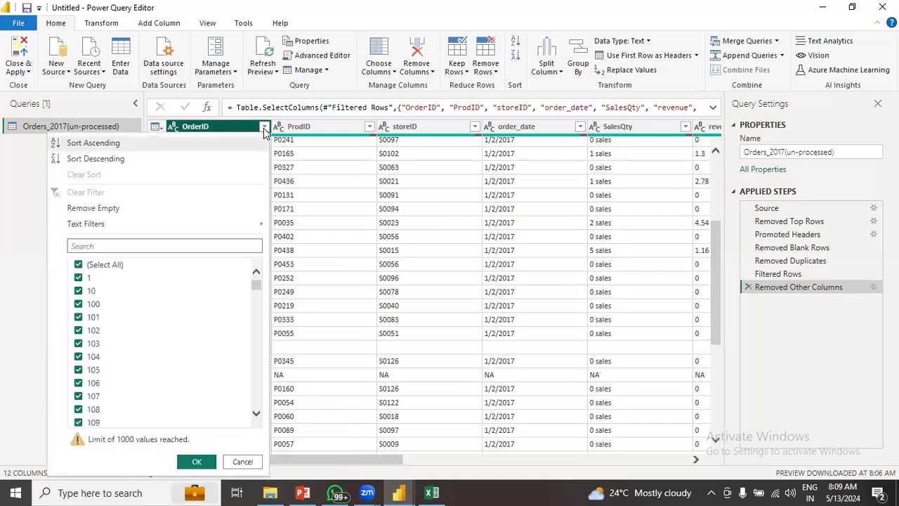
{"action": "left_click_drag", "start_coordinate": [257, 289], "coordinate": [256, 302]}
{"action": "left_click", "coordinate": [172, 245]}
{"action": "type", "text": "26"}
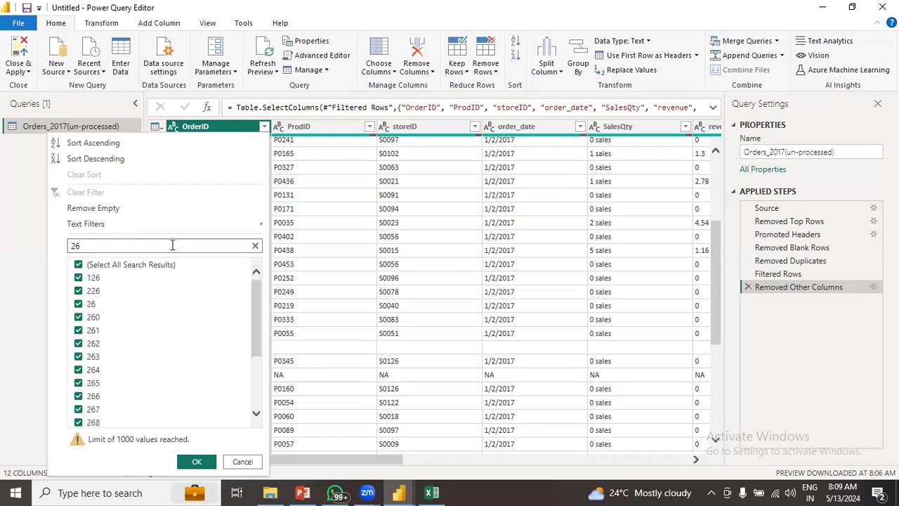
{"action": "left_click", "coordinate": [79, 305]}
{"action": "key", "text": "BackSpace"}
{"action": "type", "text": "8"}
{"action": "left_click", "coordinate": [79, 305]}
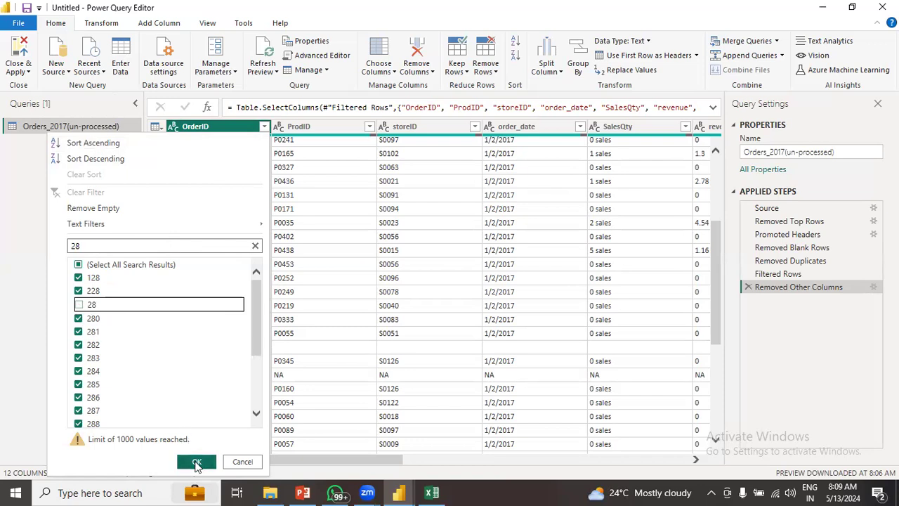
{"action": "left_click", "coordinate": [196, 462]}
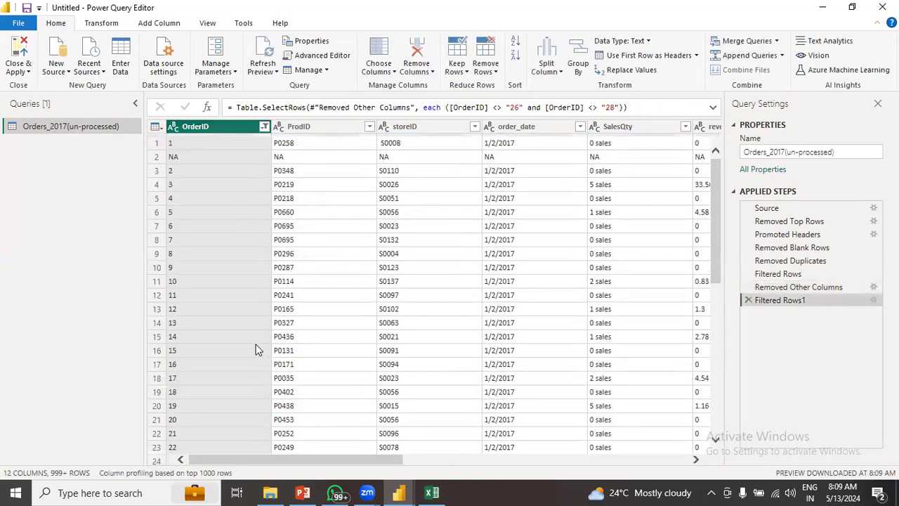
{"action": "scroll", "coordinate": [237, 298], "scroll_direction": "down", "scroll_amount": 2}
{"action": "scroll", "coordinate": [238, 298], "scroll_direction": "down", "scroll_amount": 3}
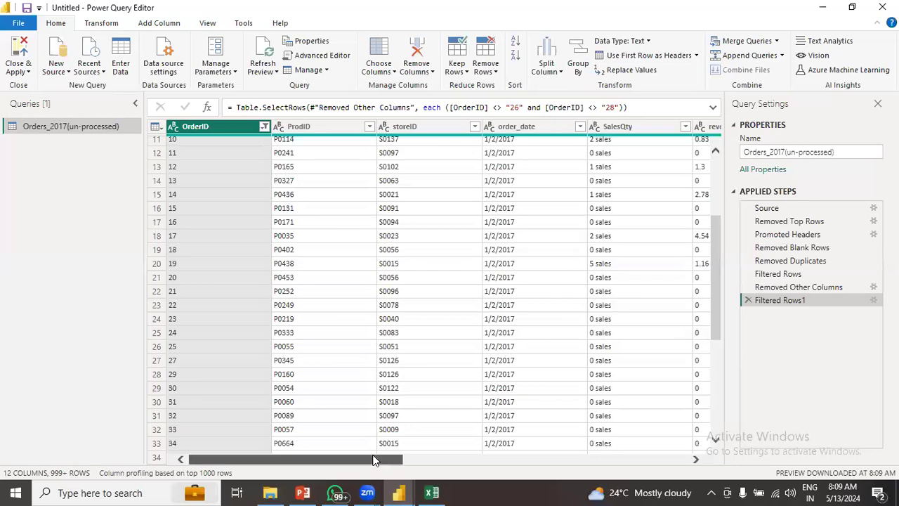
{"action": "scroll", "coordinate": [232, 323], "scroll_direction": "up", "scroll_amount": 4}
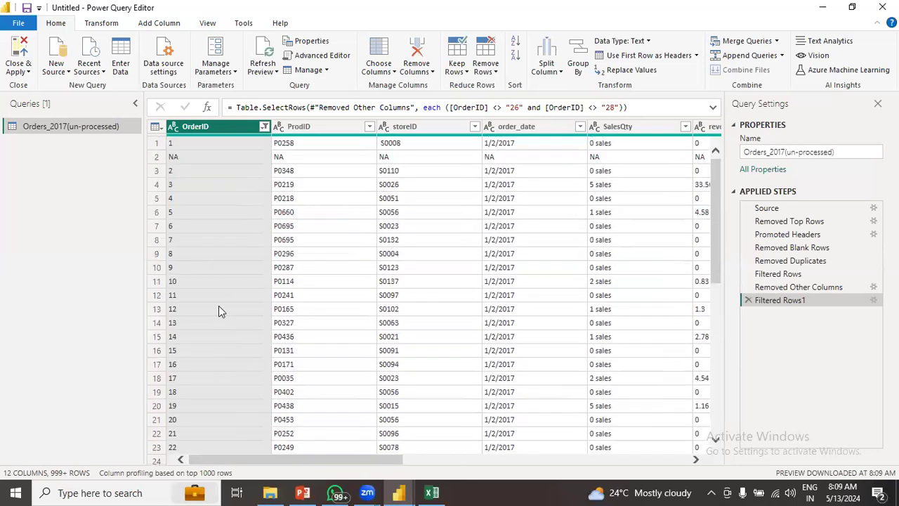
{"action": "scroll", "coordinate": [218, 316], "scroll_direction": "down", "scroll_amount": 4}
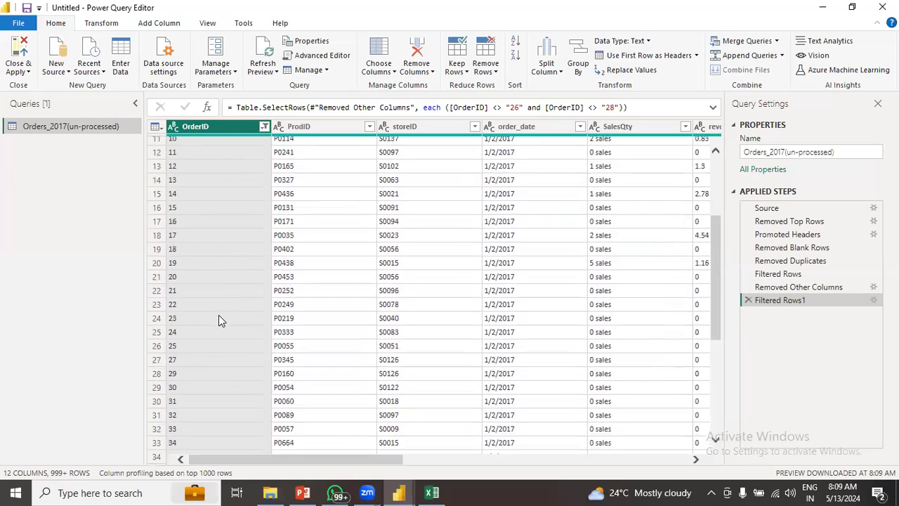
{"action": "scroll", "coordinate": [219, 316], "scroll_direction": "down", "scroll_amount": 1}
{"action": "scroll", "coordinate": [219, 316], "scroll_direction": "up", "scroll_amount": 2}
{"action": "scroll", "coordinate": [218, 316], "scroll_direction": "down", "scroll_amount": 1}
{"action": "scroll", "coordinate": [218, 316], "scroll_direction": "up", "scroll_amount": 1}
{"action": "scroll", "coordinate": [277, 319], "scroll_direction": "up", "scroll_amount": 3}
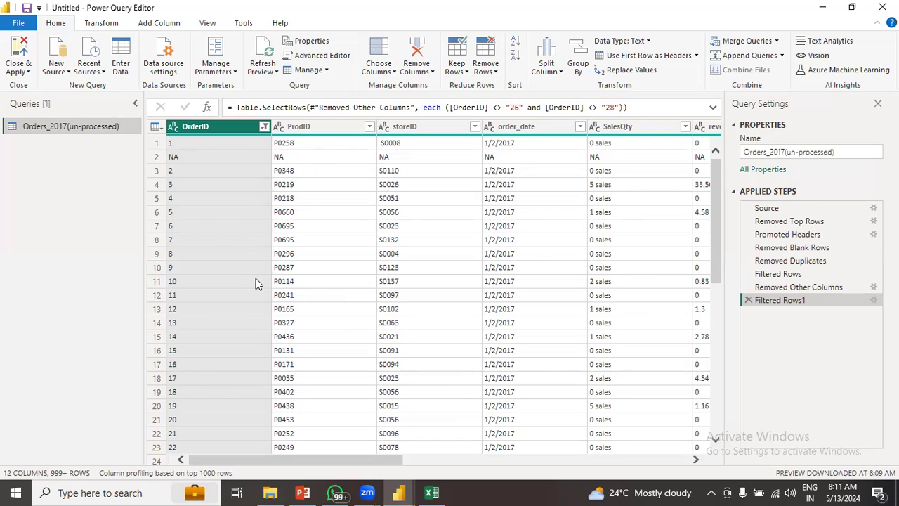
{"action": "left_click_drag", "start_coordinate": [717, 215], "coordinate": [698, 145]}
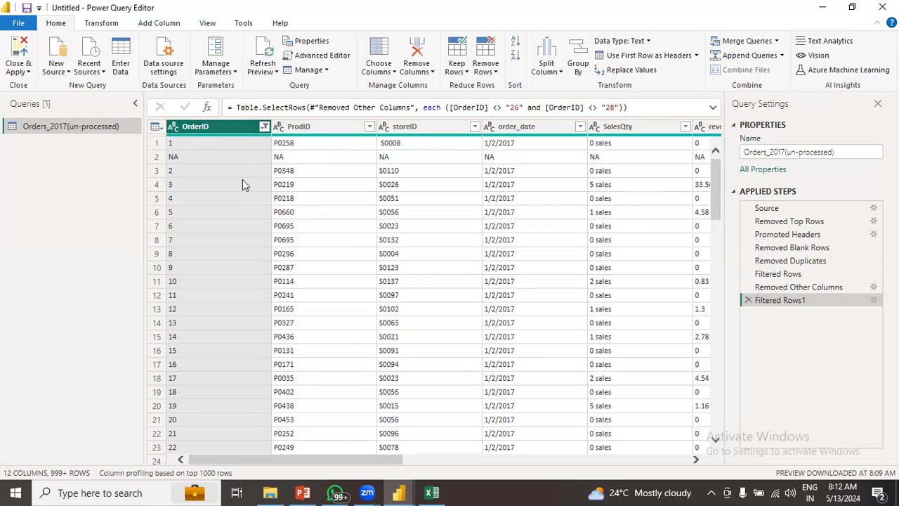
{"action": "mouse_move", "coordinate": [383, 463]}
{"action": "left_mouse_down"}
{"action": "mouse_move", "coordinate": [697, 461]}
{"action": "mouse_move", "coordinate": [552, 472]}
{"action": "mouse_move", "coordinate": [376, 461]}
{"action": "left_mouse_up"}
{"action": "scroll", "coordinate": [220, 204], "scroll_direction": "down", "scroll_amount": 2}
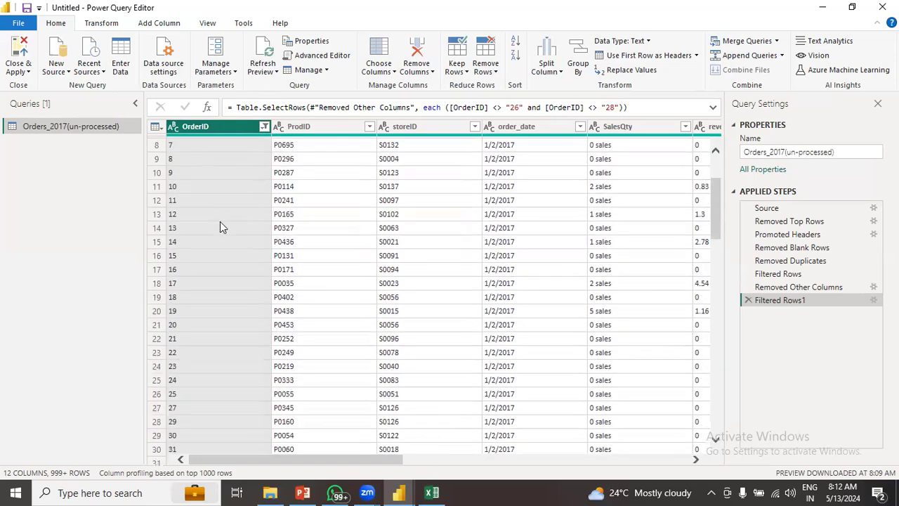
{"action": "scroll", "coordinate": [220, 223], "scroll_direction": "up", "scroll_amount": 2}
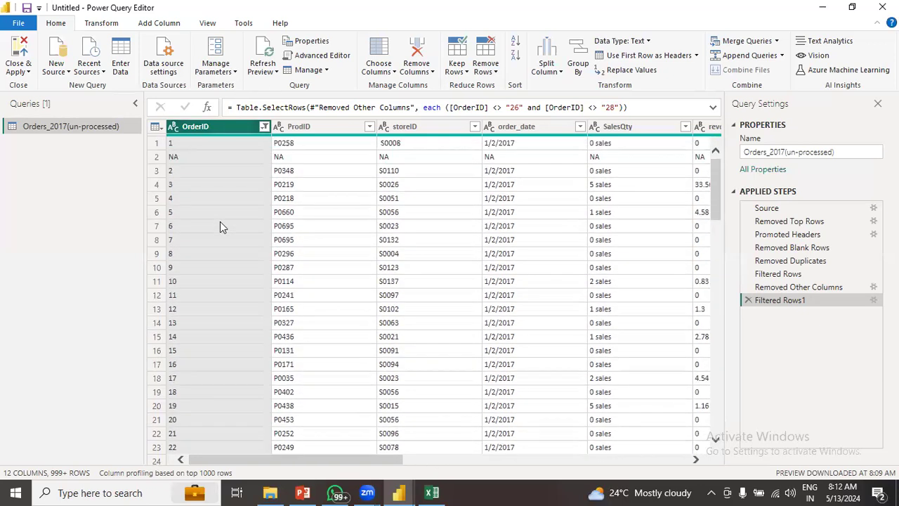
{"action": "left_click", "coordinate": [263, 126]}
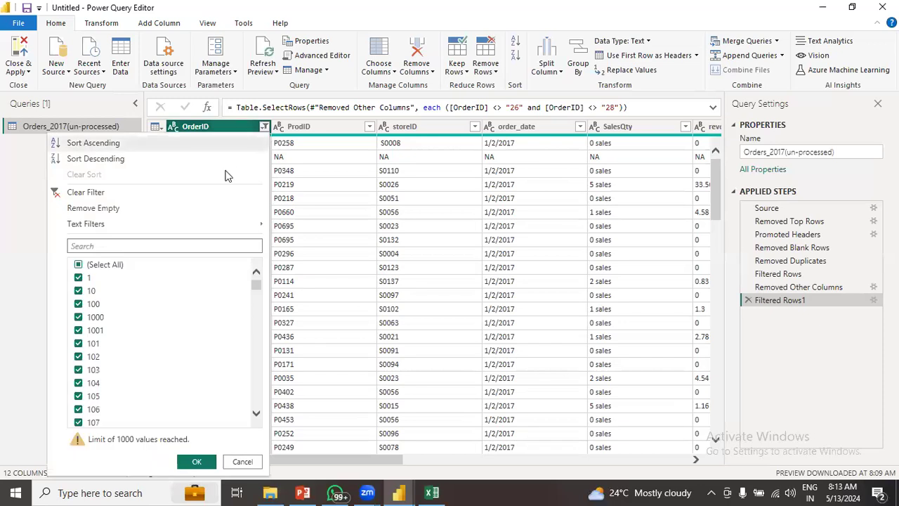
{"action": "left_click", "coordinate": [246, 463]}
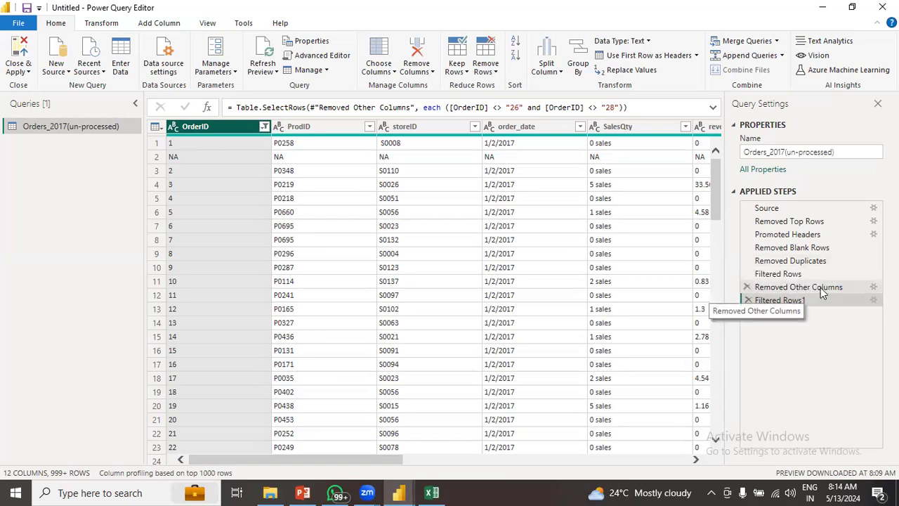
{"action": "left_click", "coordinate": [630, 129]}
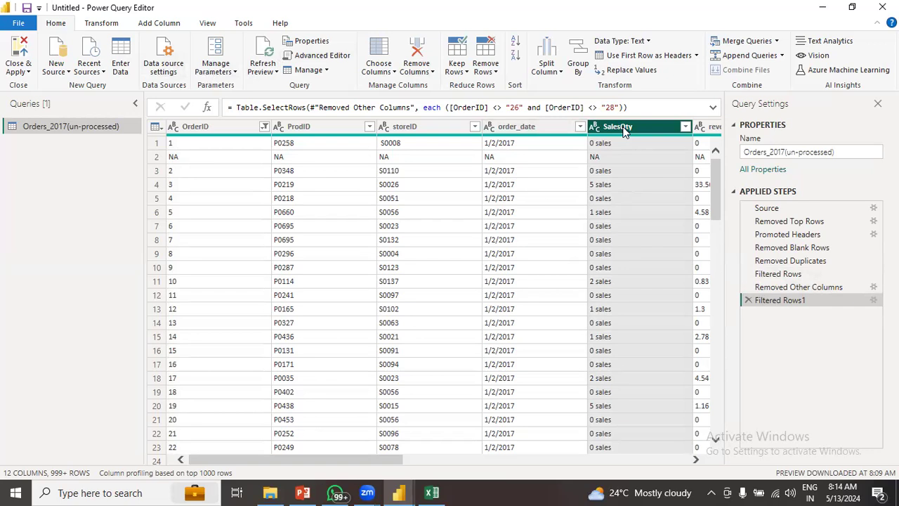
{"action": "left_click", "coordinate": [430, 71]}
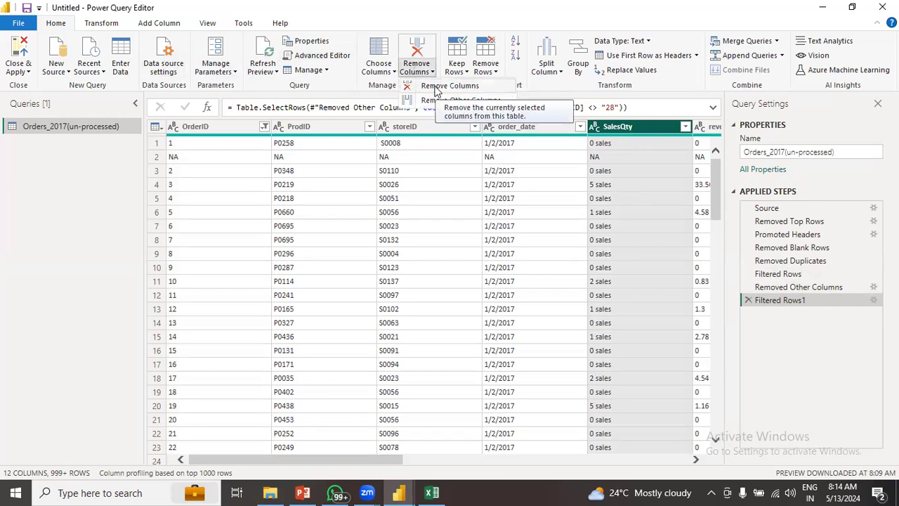
{"action": "left_click", "coordinate": [436, 87]}
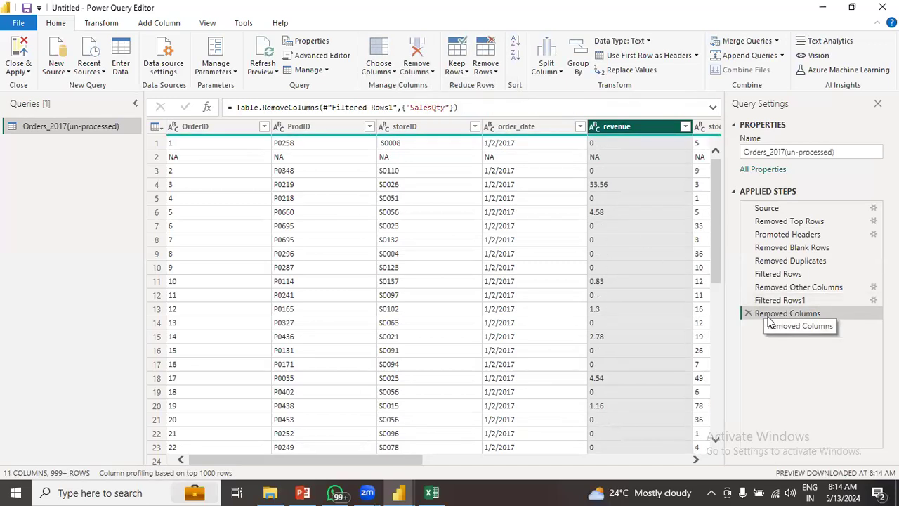
{"action": "left_click", "coordinate": [799, 288]}
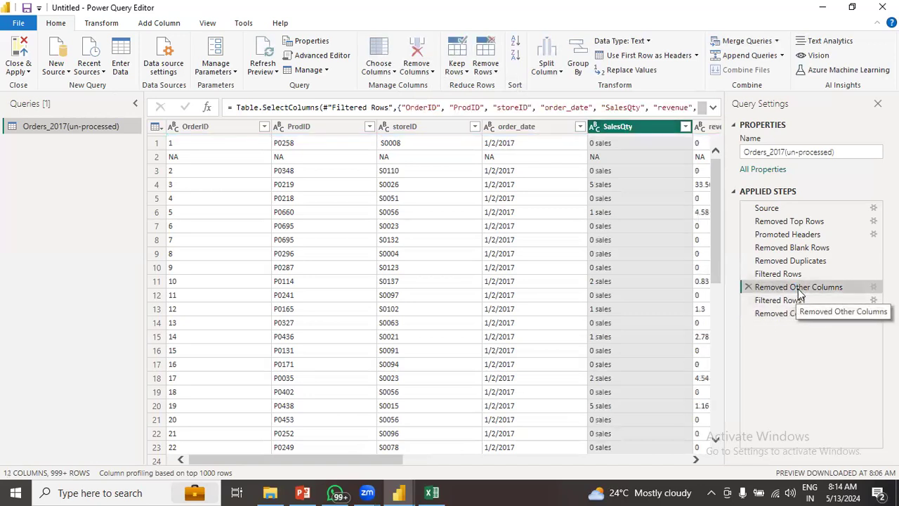
{"action": "left_click", "coordinate": [786, 313]}
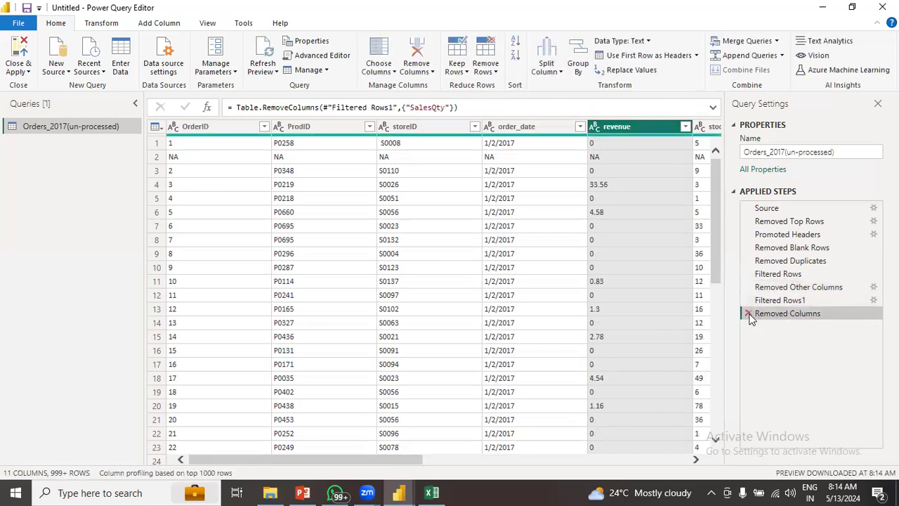
{"action": "left_click", "coordinate": [749, 314]}
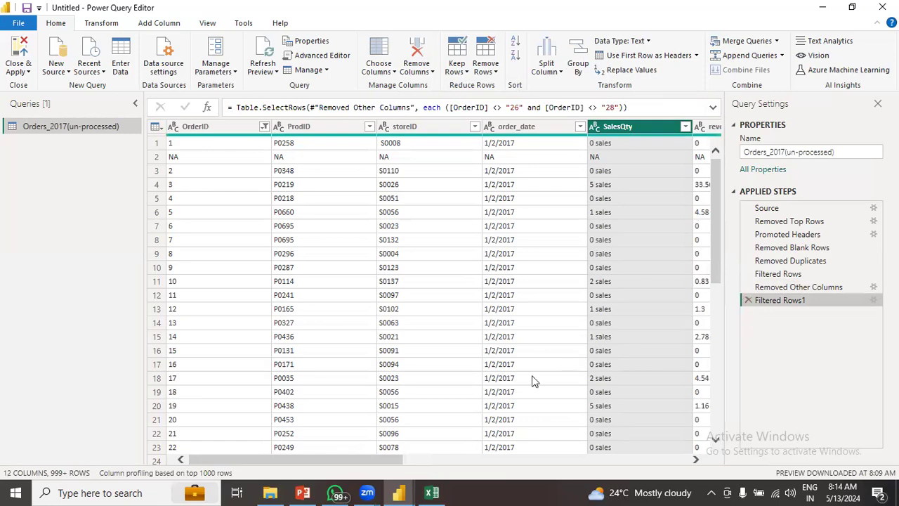
{"action": "left_click_drag", "start_coordinate": [378, 459], "coordinate": [368, 441]}
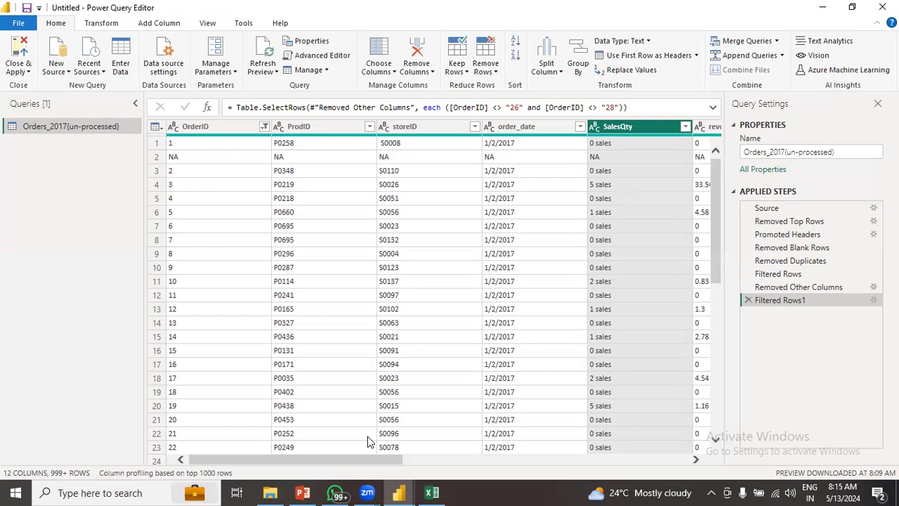
{"action": "key", "text": "XF86AudioRaiseVolume"}
{"action": "left_click", "coordinate": [226, 131]}
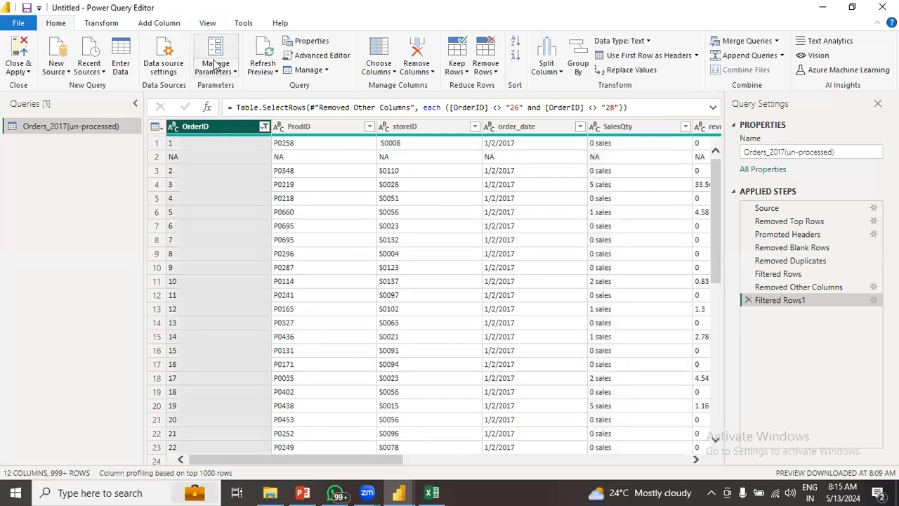
{"action": "left_click", "coordinate": [208, 23]}
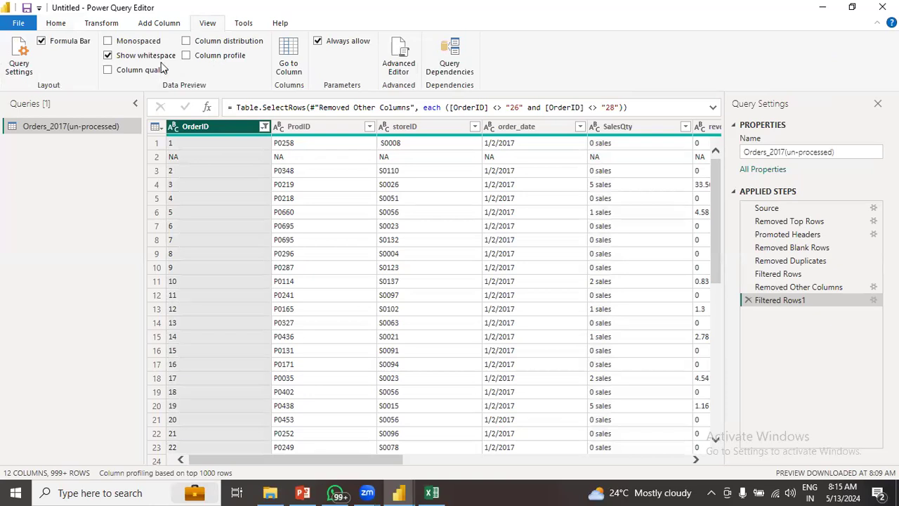
{"action": "left_click", "coordinate": [107, 70]}
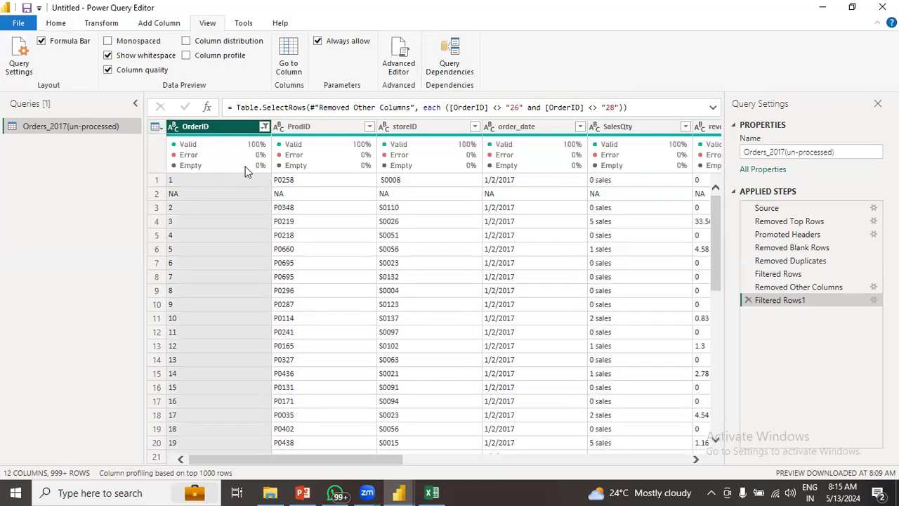
{"action": "mouse_move", "coordinate": [196, 154]}
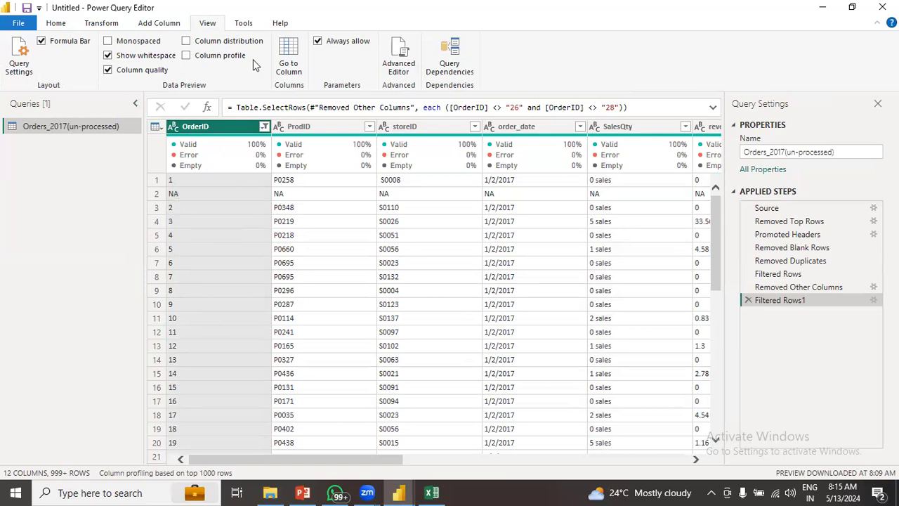
{"action": "left_click", "coordinate": [108, 70]}
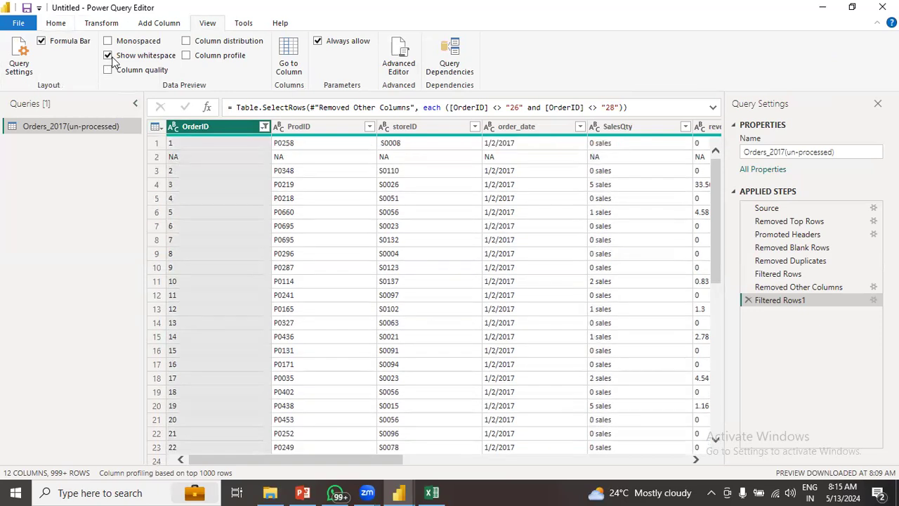
{"action": "left_click", "coordinate": [56, 23]}
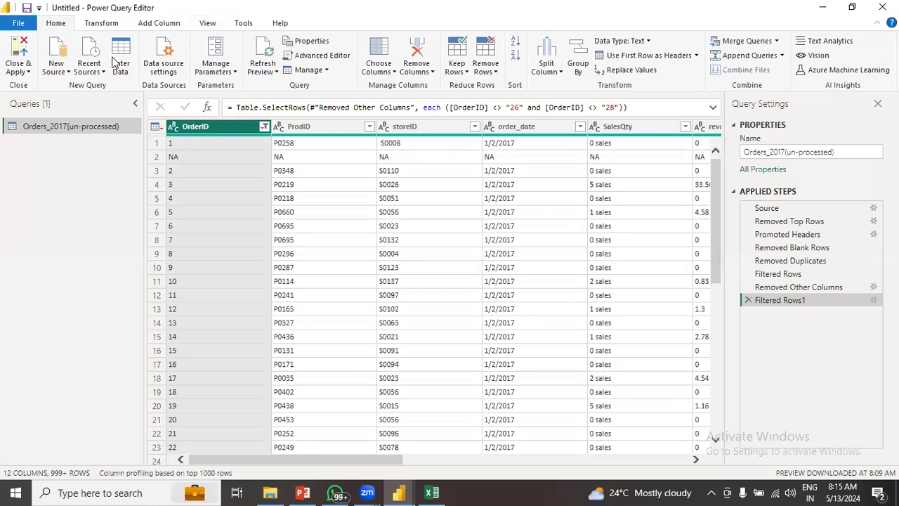
{"action": "left_click", "coordinate": [264, 126]}
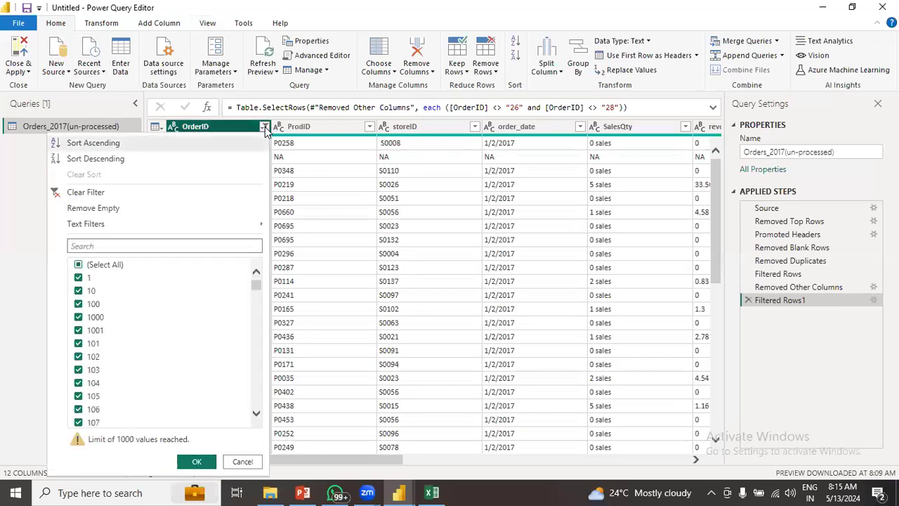
{"action": "left_click_drag", "start_coordinate": [255, 287], "coordinate": [259, 380]}
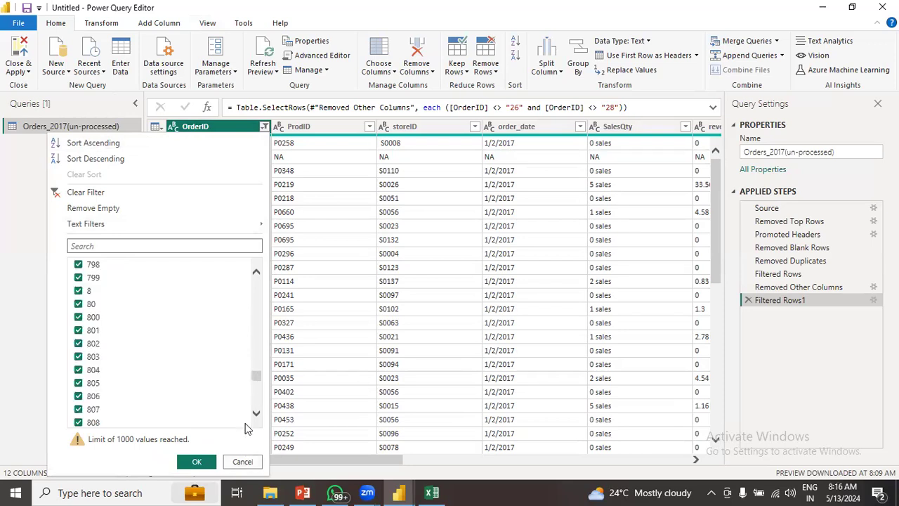
{"action": "left_click_drag", "start_coordinate": [254, 375], "coordinate": [255, 377]}
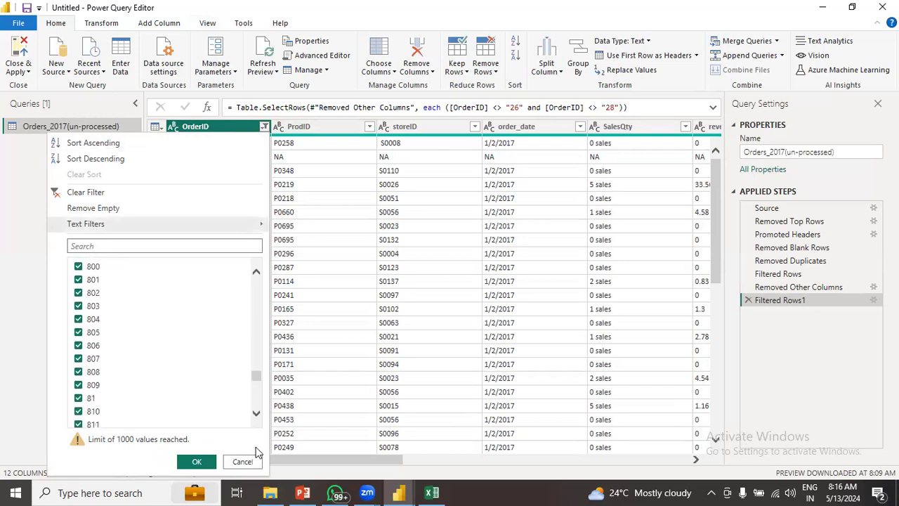
{"action": "left_click", "coordinate": [242, 461]}
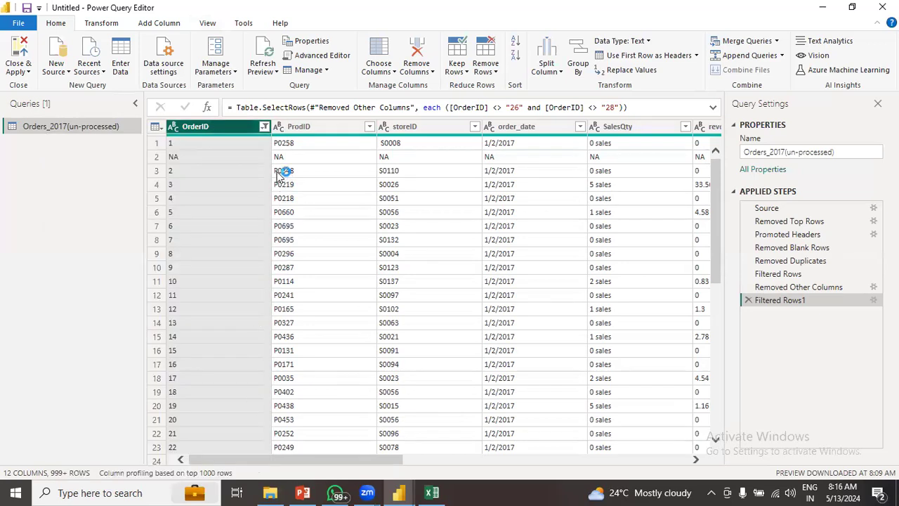